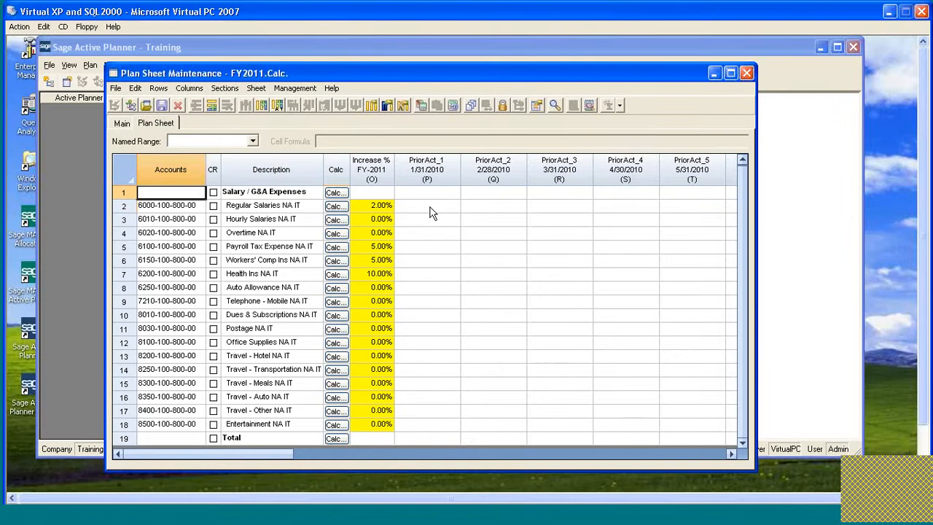
Enter 35,000 for PriorAct_1 and 34,200 for PriorAct_2 in the Regular Salaries NA IT row.
{"action": "left_click", "coordinate": [432, 209]}
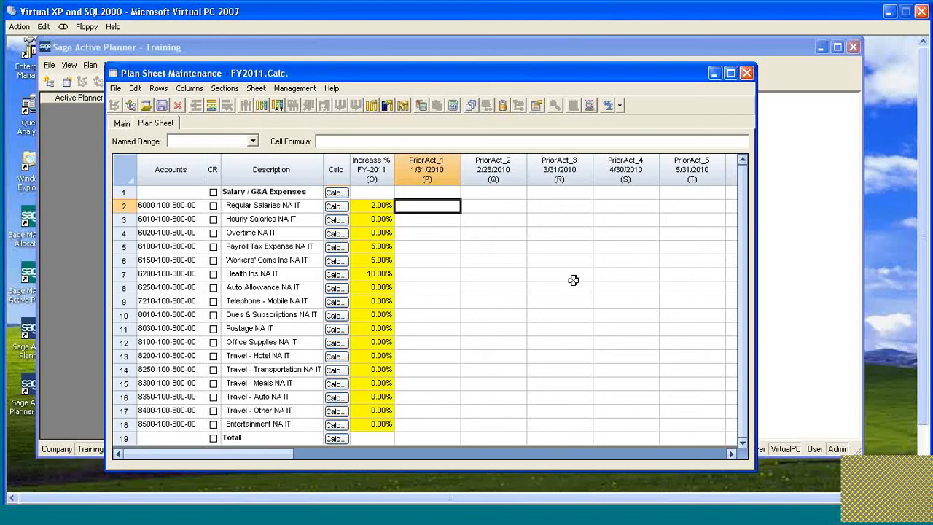
{"action": "type", "text": "30"}
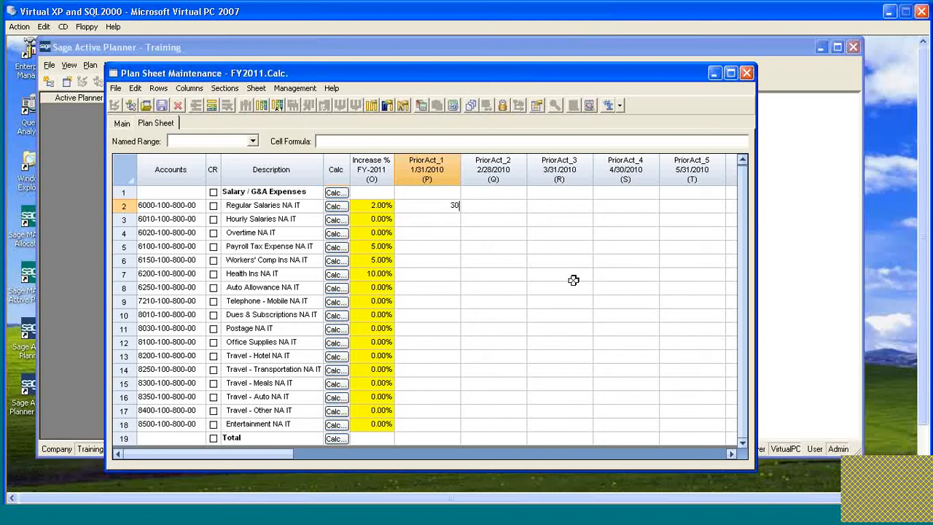
{"action": "type", "text": "5,000"}
{"action": "key", "text": "Return"}
{"action": "key", "text": "Tab"}
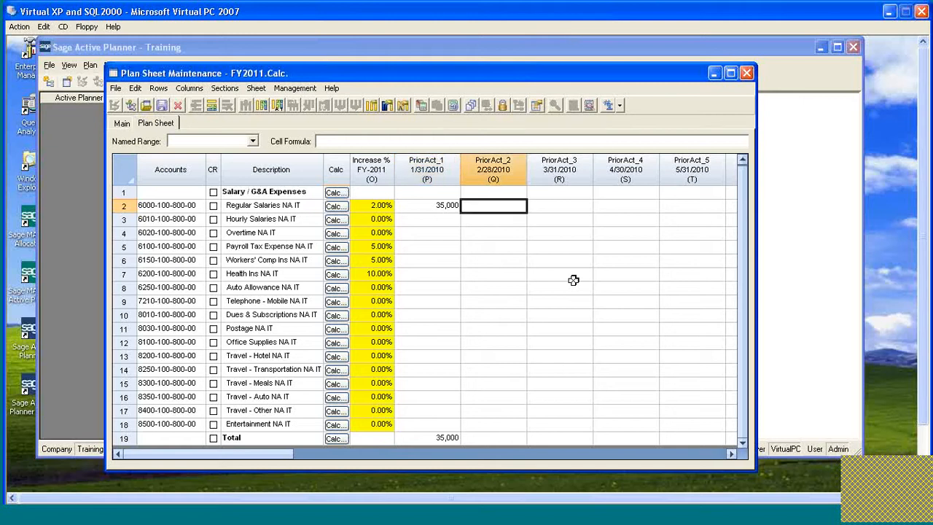
{"action": "type", "text": "34200"}
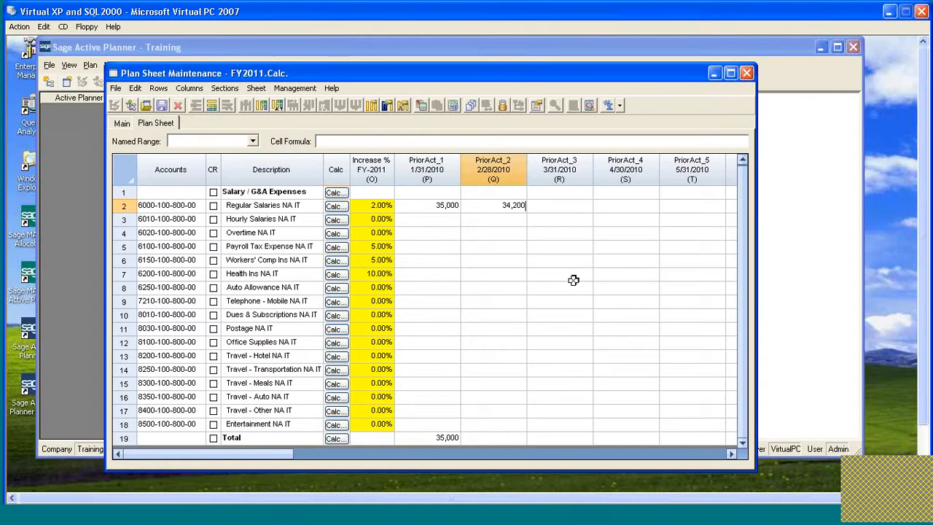
{"action": "key", "text": "Return"}
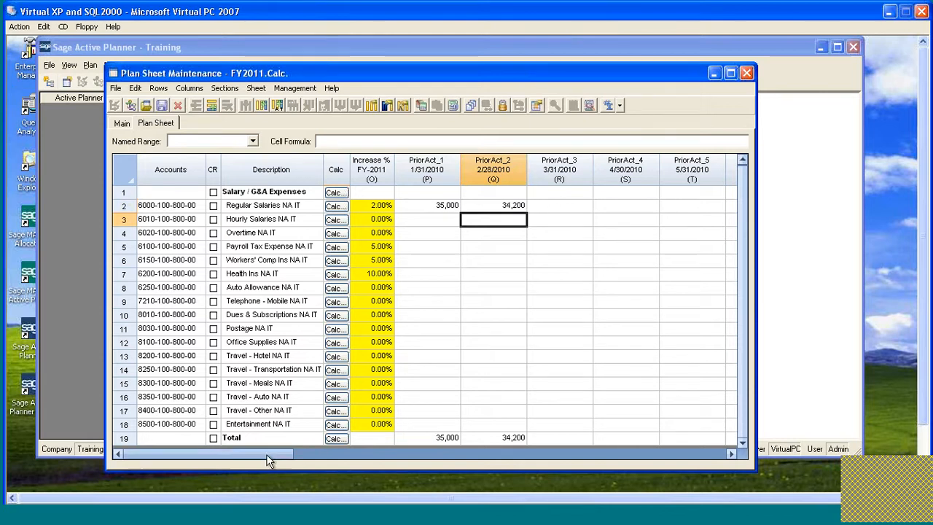
Inspect the cell formulas behind YTD_PriorAct and Budget_1 in the Regular Salaries NA IT row.
{"action": "left_click_drag", "start_coordinate": [268, 457], "coordinate": [497, 457]}
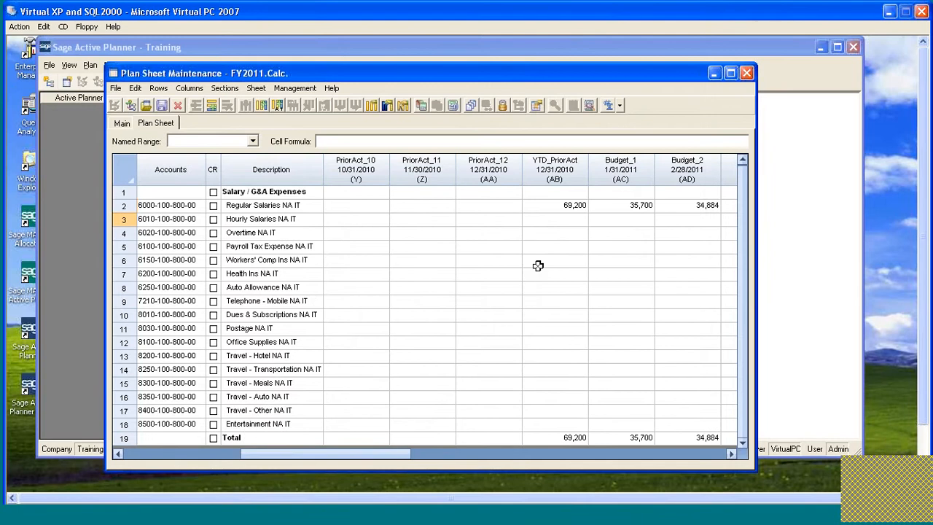
{"action": "left_click", "coordinate": [581, 207]}
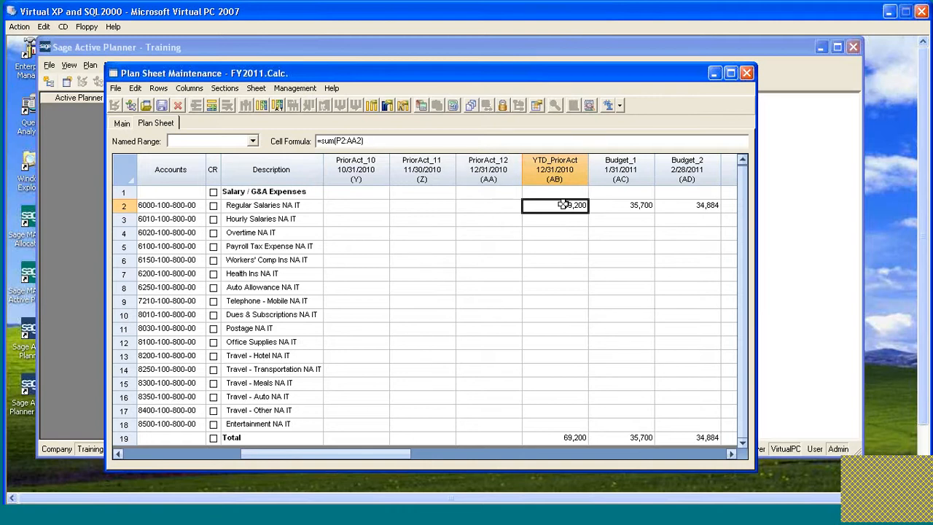
{"action": "left_click", "coordinate": [602, 207]}
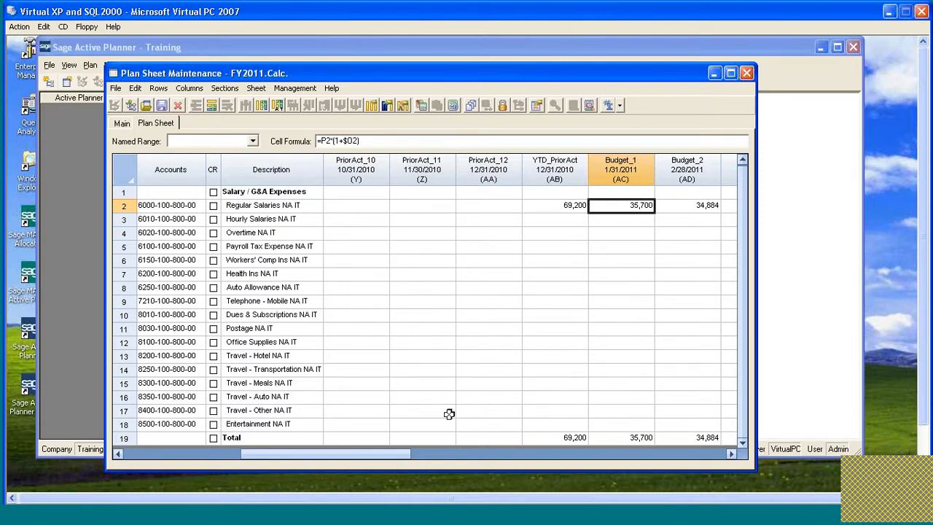
Review the account codes assigned to the Regular Salaries, Hourly Salaries and Overtime rows.
{"action": "left_click_drag", "start_coordinate": [337, 453], "coordinate": [165, 452]}
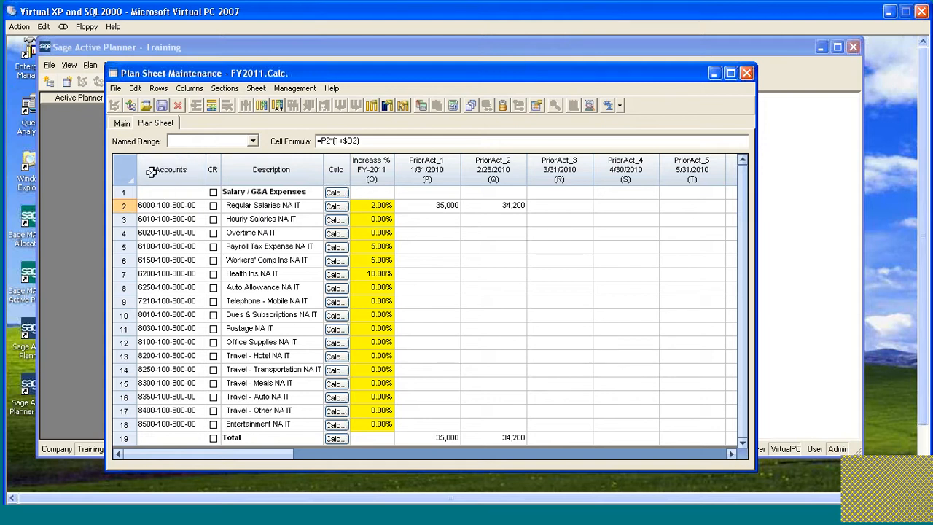
{"action": "left_click", "coordinate": [164, 205]}
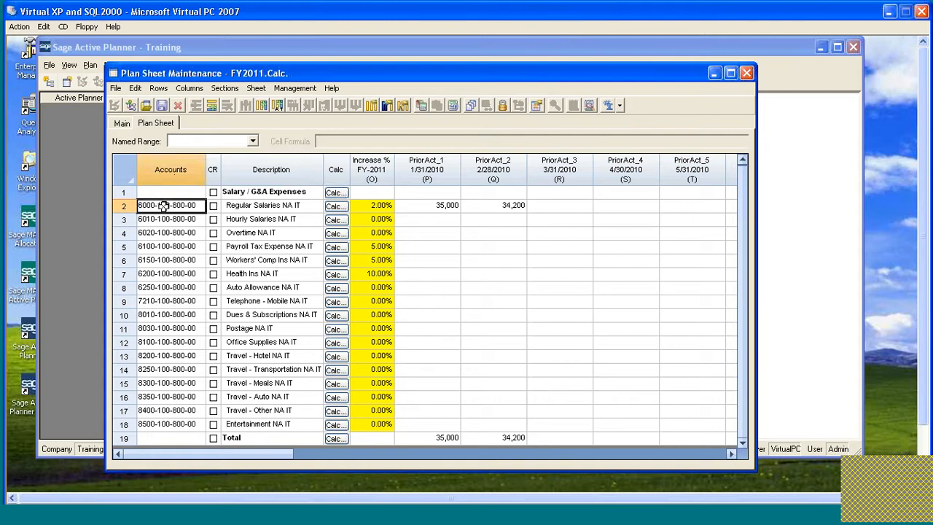
{"action": "left_click", "coordinate": [172, 219]}
{"action": "left_click", "coordinate": [172, 231]}
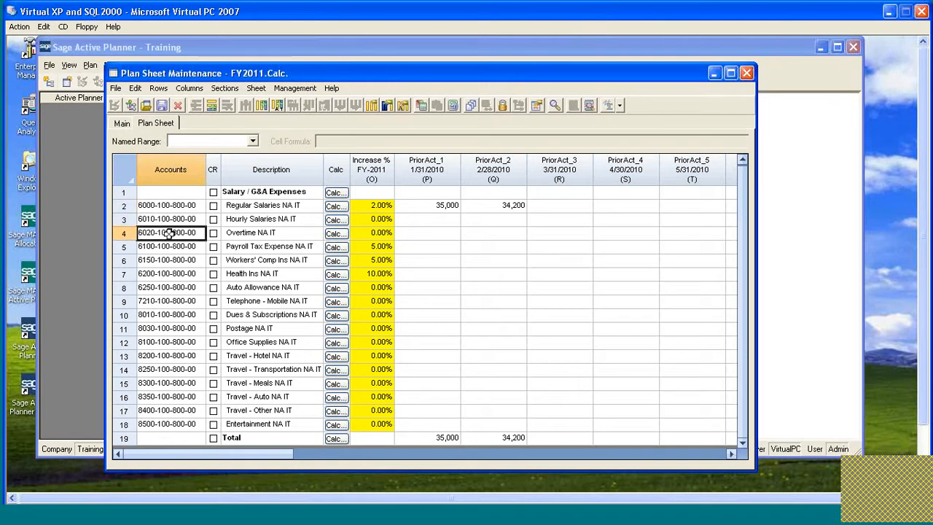
{"action": "left_click", "coordinate": [172, 205]}
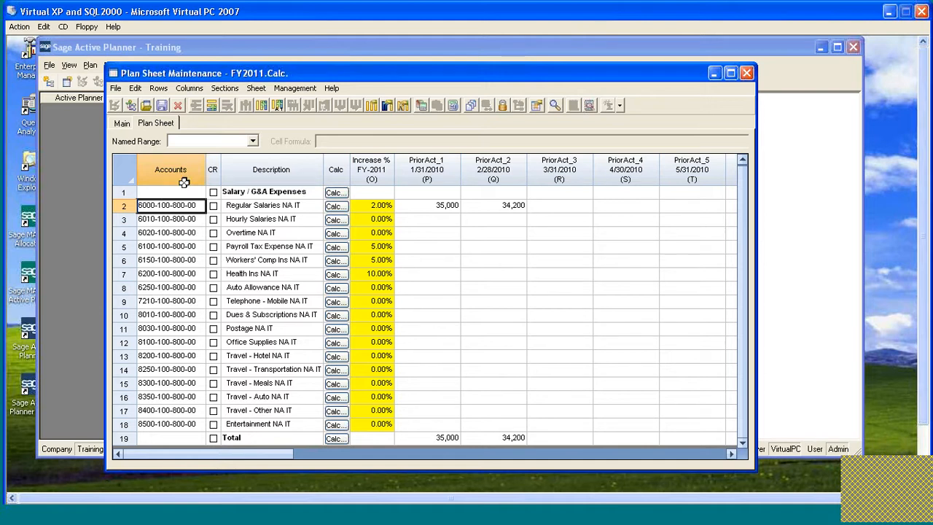
{"action": "left_click", "coordinate": [174, 219]}
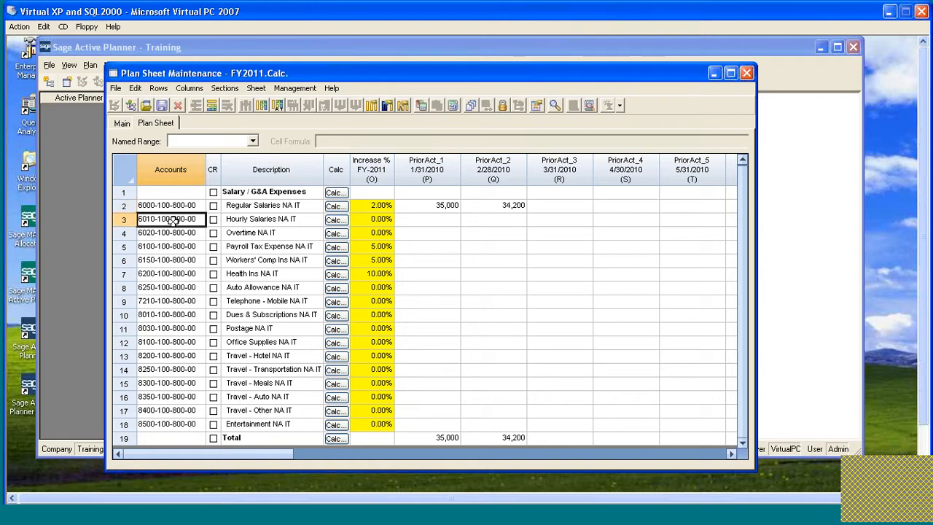
{"action": "left_click", "coordinate": [173, 233]}
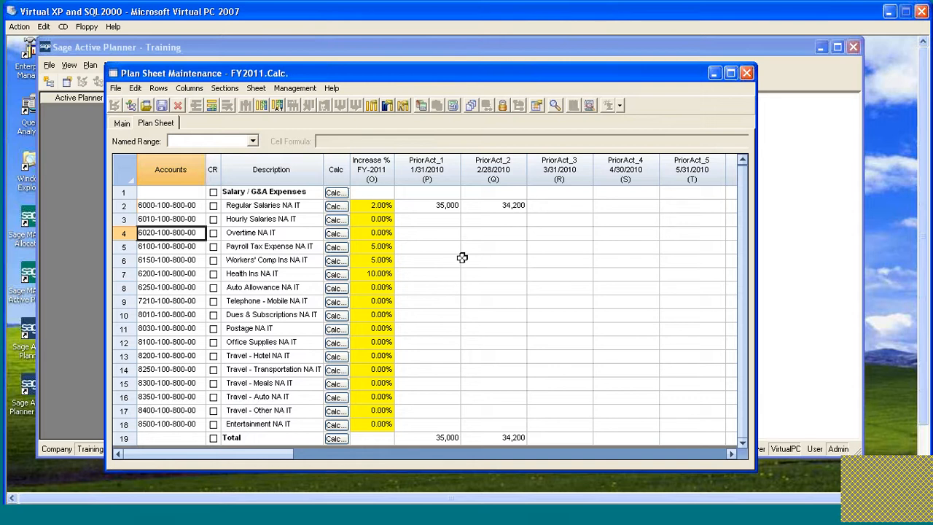
Examine the PriorActual column group's date offset, balance type and calculation options, leaving its settings as they are.
{"action": "left_click", "coordinate": [443, 204]}
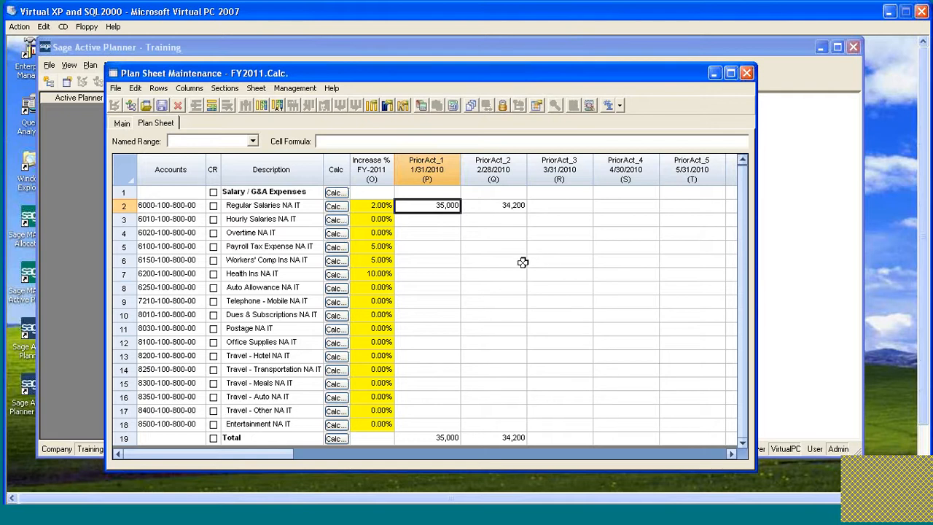
{"action": "left_click", "coordinate": [386, 110]}
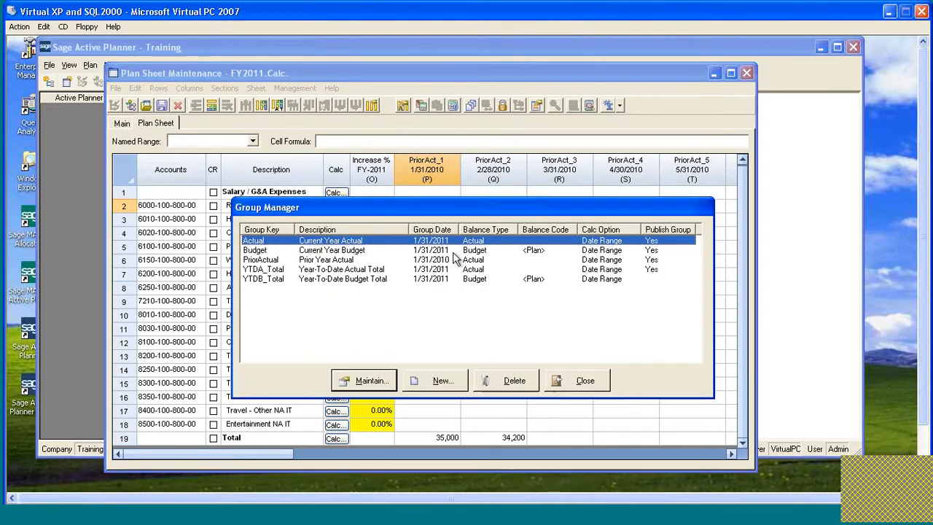
{"action": "left_click_drag", "start_coordinate": [457, 208], "coordinate": [451, 237]}
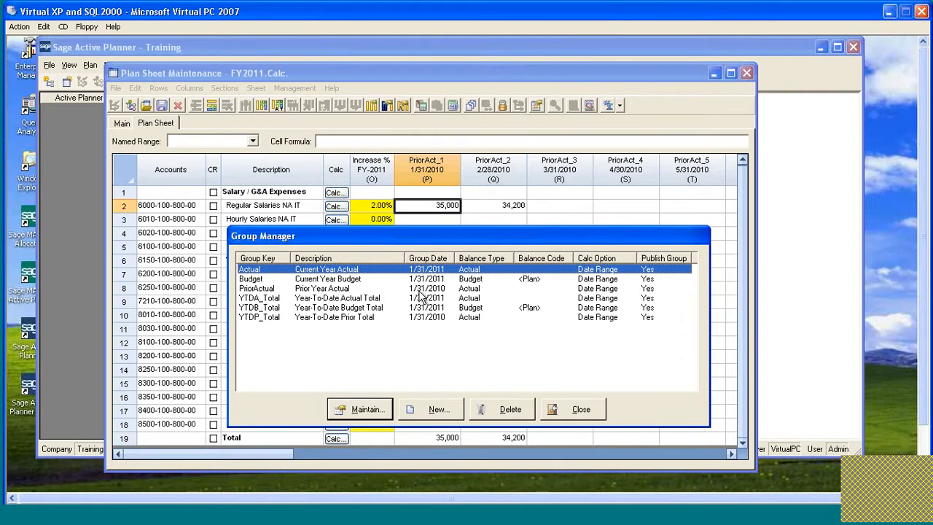
{"action": "double_click", "coordinate": [352, 289]}
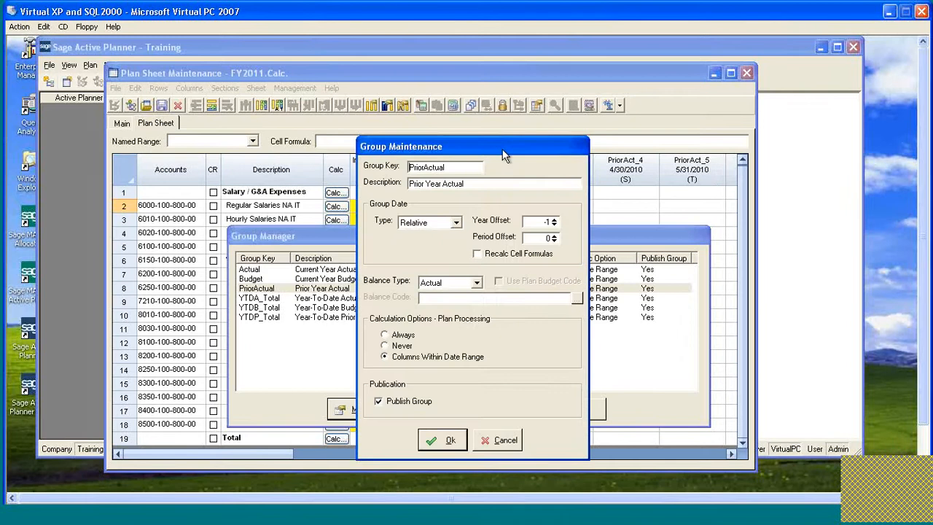
{"action": "left_click_drag", "start_coordinate": [502, 149], "coordinate": [623, 140]}
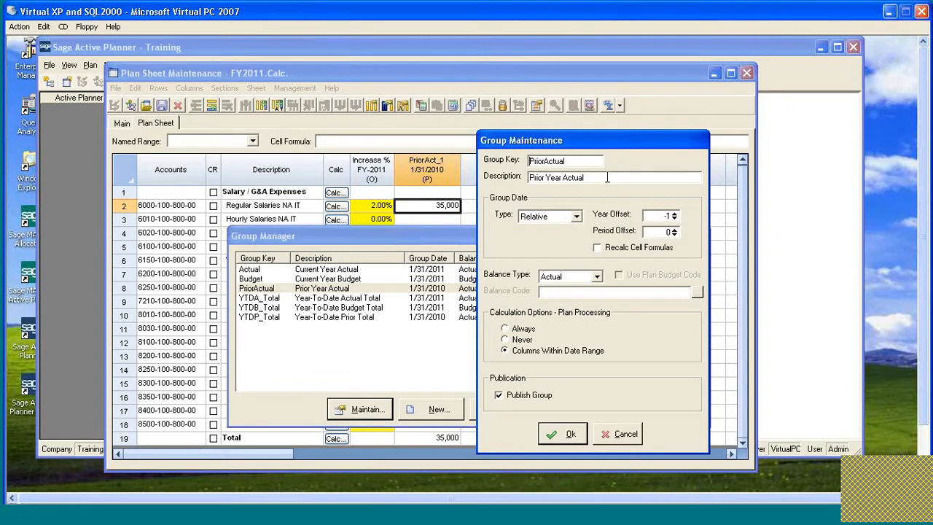
{"action": "left_click_drag", "start_coordinate": [650, 139], "coordinate": [636, 130]}
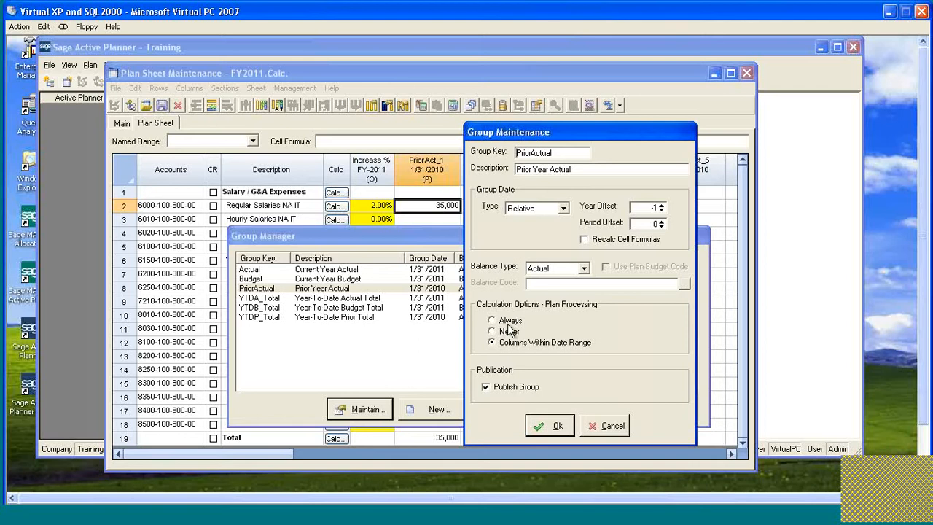
{"action": "left_click", "coordinate": [584, 268]}
{"action": "left_click", "coordinate": [583, 268]}
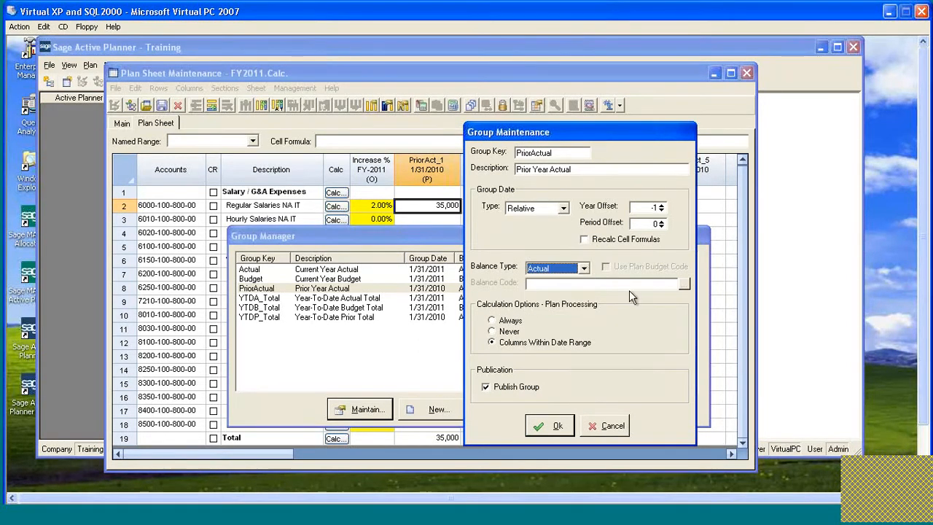
{"action": "left_click", "coordinate": [605, 426]}
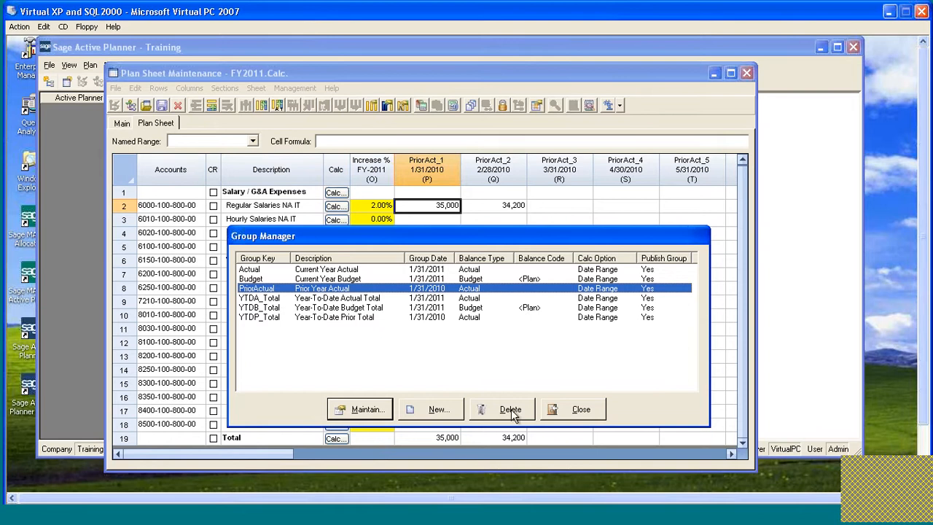
{"action": "left_click", "coordinate": [565, 408]}
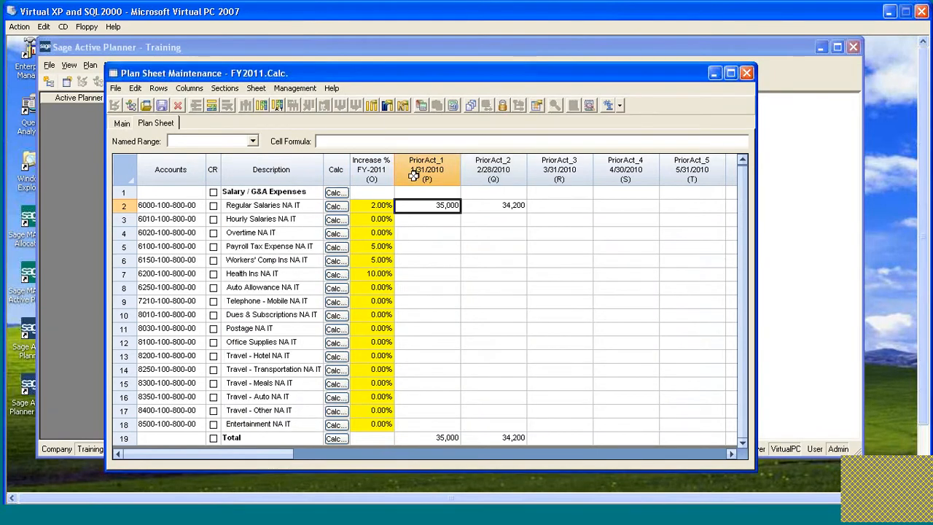
Review the date ranges and valuations of the prior-year, YTD_PriorAct and budget columns in the Column Manager.
{"action": "left_click", "coordinate": [372, 107]}
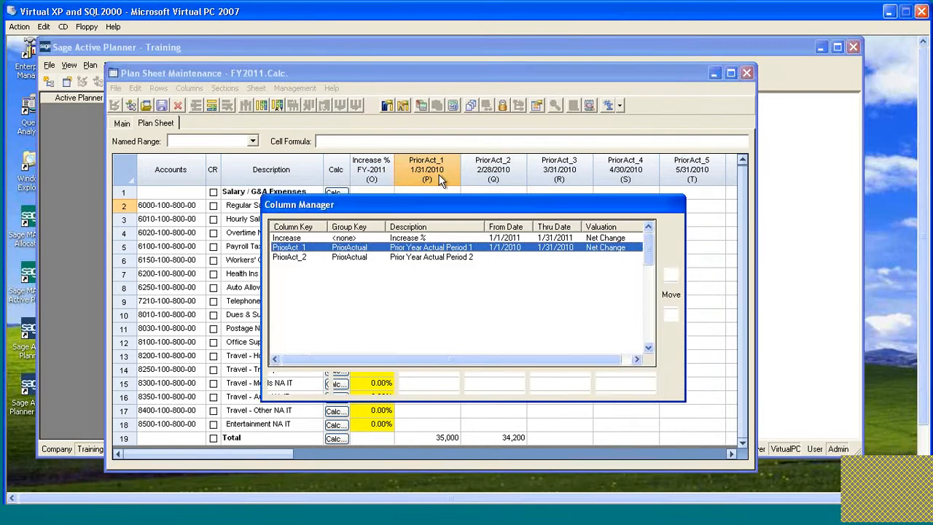
{"action": "left_click", "coordinate": [648, 348]}
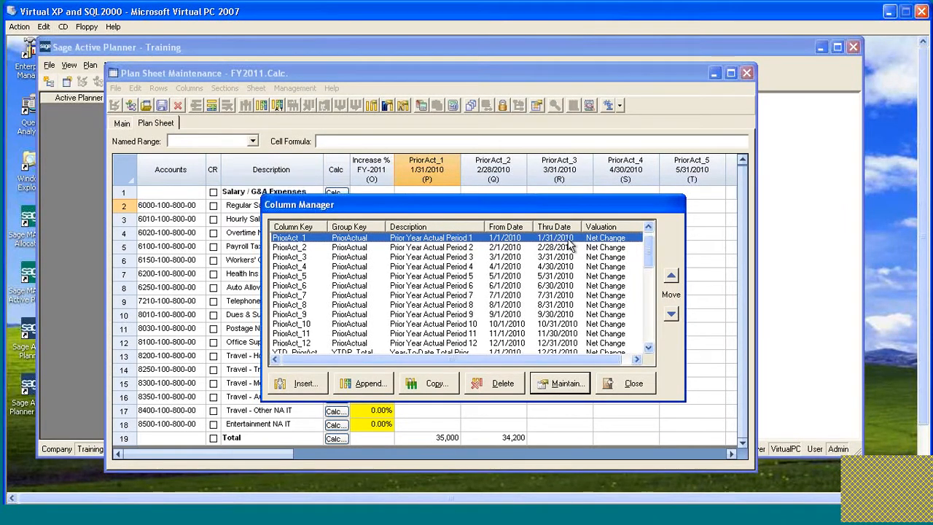
{"action": "left_click", "coordinate": [648, 348]}
{"action": "left_click", "coordinate": [648, 349]}
{"action": "left_click", "coordinate": [647, 348]}
{"action": "left_click", "coordinate": [648, 349]}
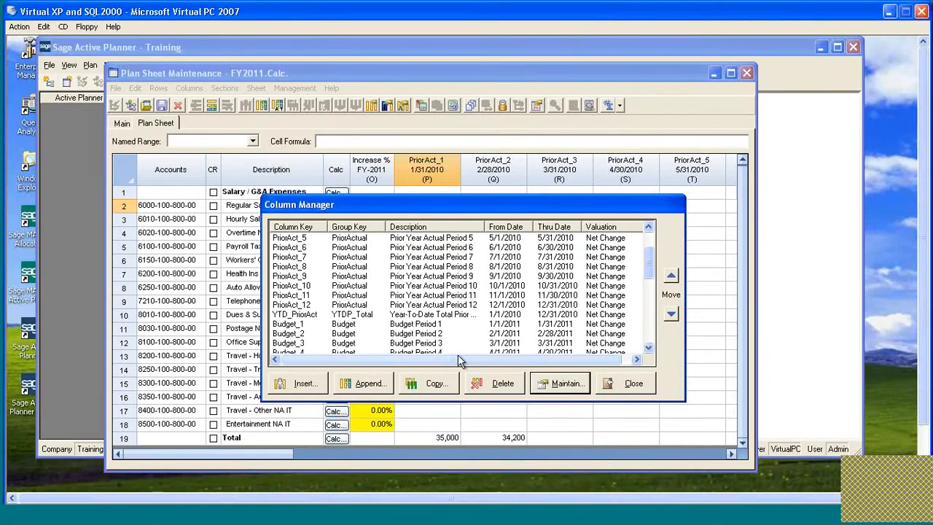
{"action": "left_click", "coordinate": [303, 316]}
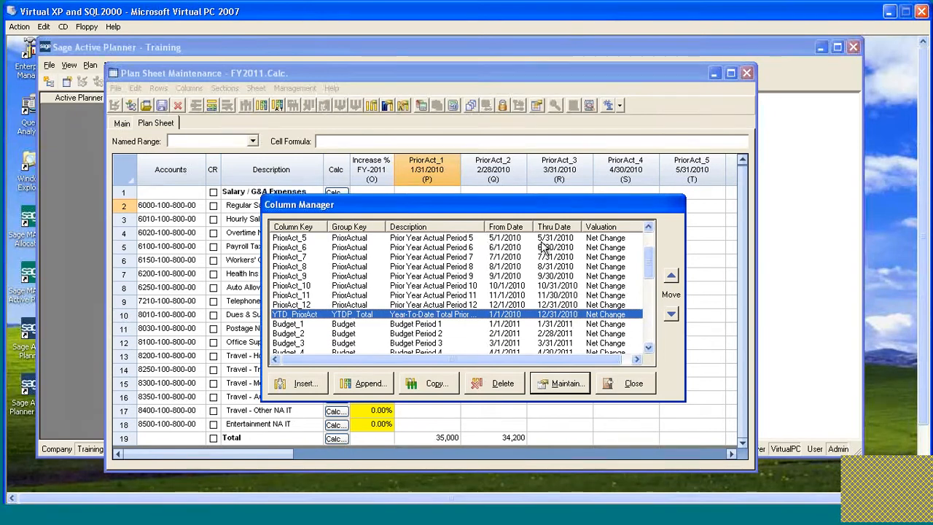
{"action": "left_click", "coordinate": [641, 387]}
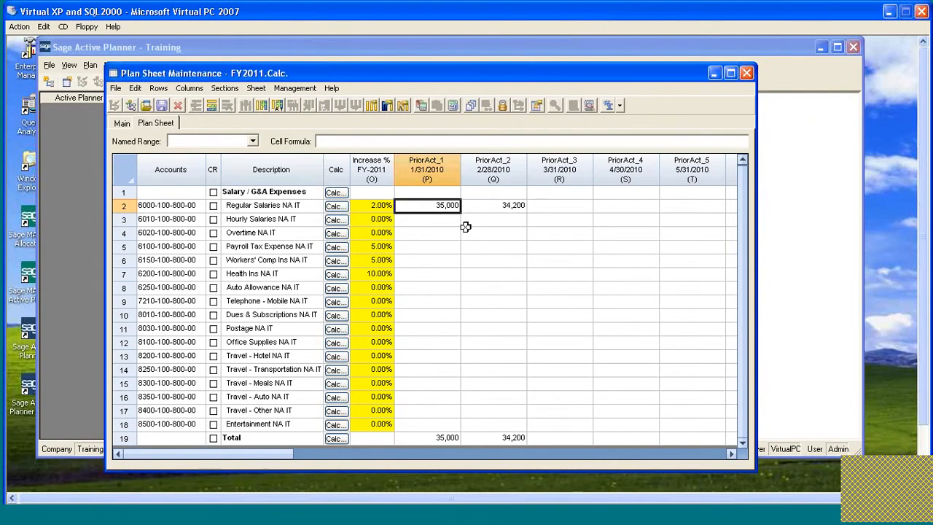
Set the Actual group's Net Change calculation to Source Net Change for the Regular Salaries NA IT row.
{"action": "left_click", "coordinate": [340, 206]}
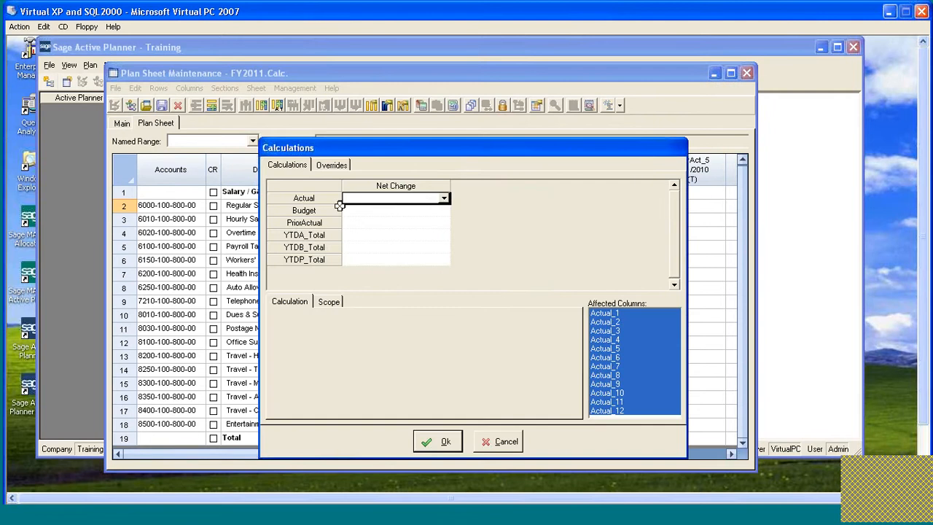
{"action": "left_click_drag", "start_coordinate": [463, 147], "coordinate": [458, 194]}
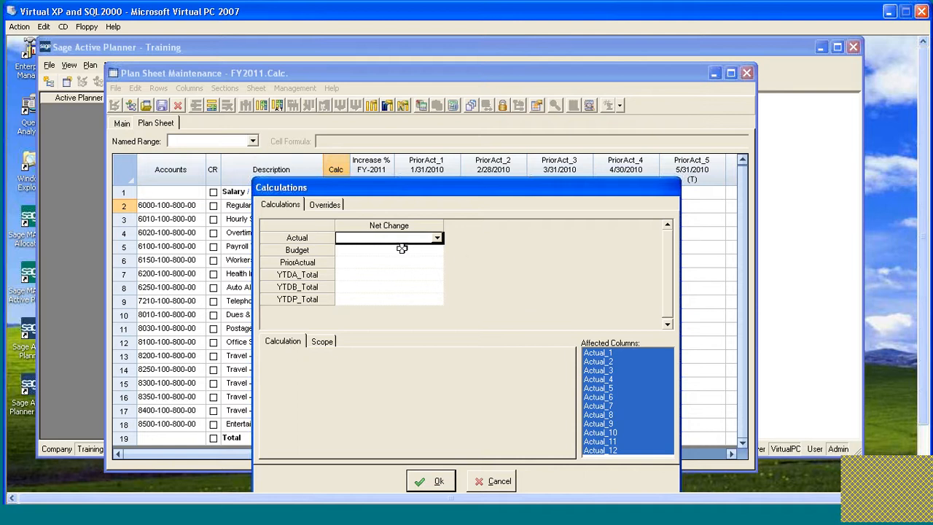
{"action": "left_click", "coordinate": [438, 239]}
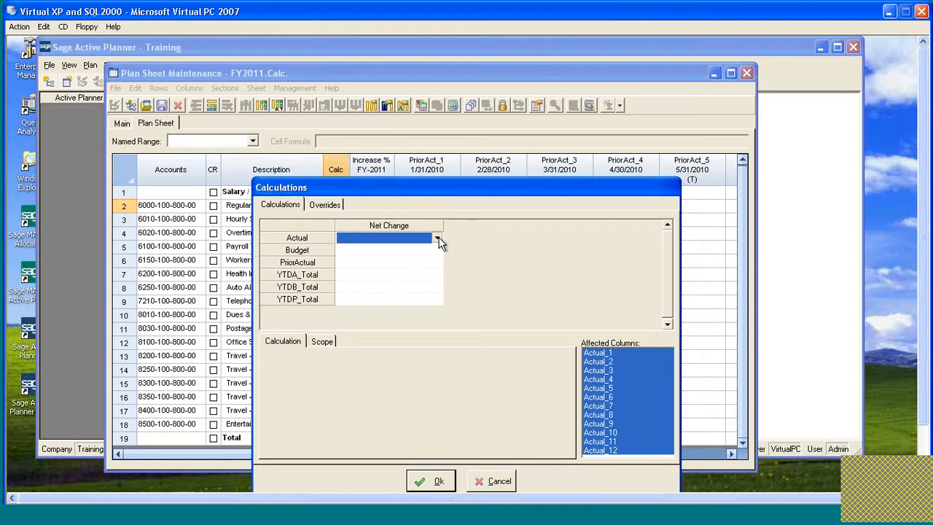
{"action": "left_click", "coordinate": [437, 239]}
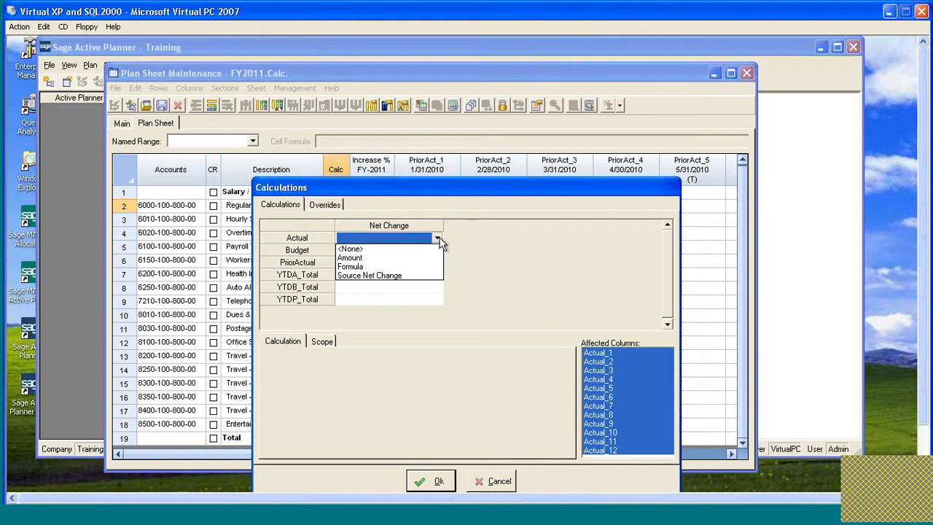
{"action": "left_click", "coordinate": [378, 277]}
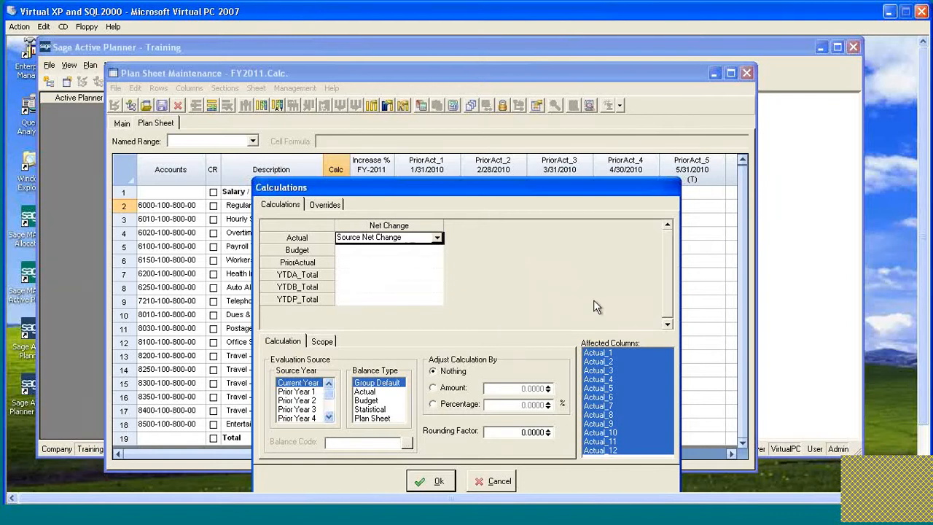
{"action": "left_click", "coordinate": [429, 481]}
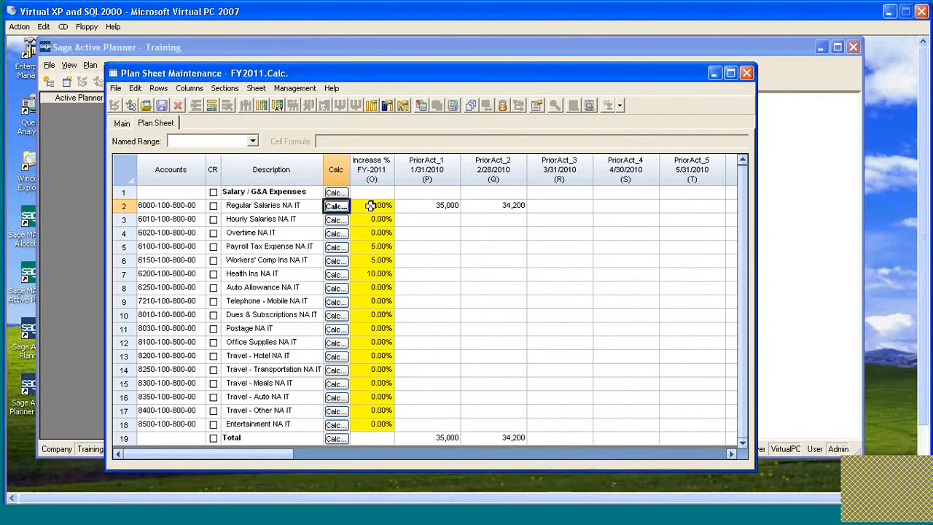
Set the PriorActual group's Net Change calculation to Source Net Change for the Regular Salaries NA IT row.
{"action": "left_click", "coordinate": [336, 206]}
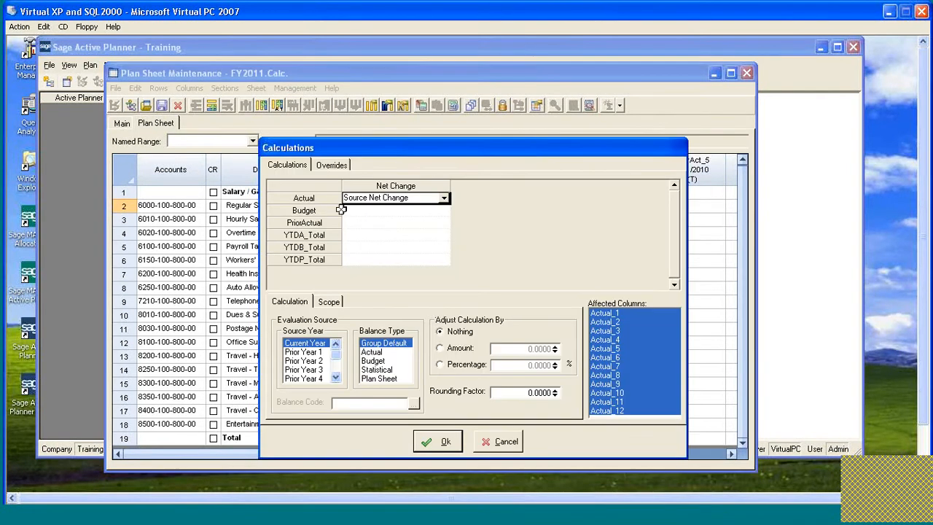
{"action": "left_click", "coordinate": [395, 223]}
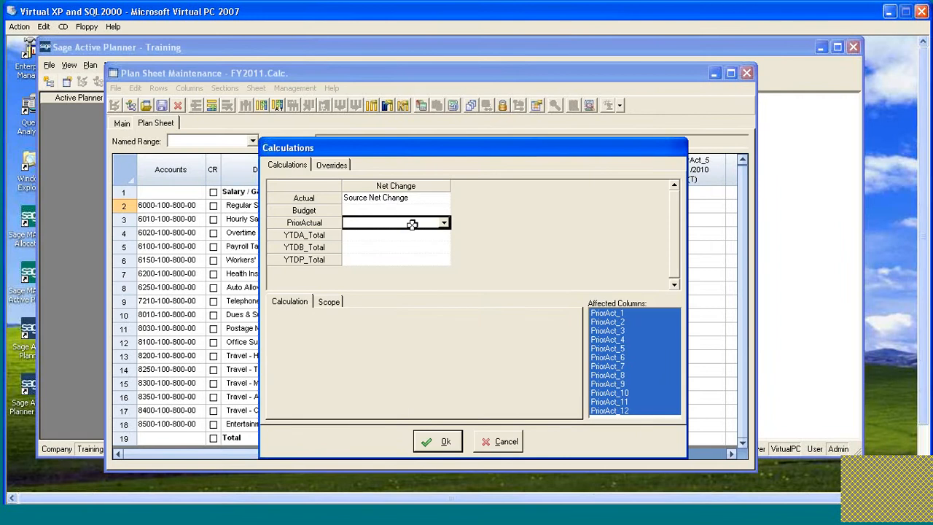
{"action": "left_click", "coordinate": [444, 223]}
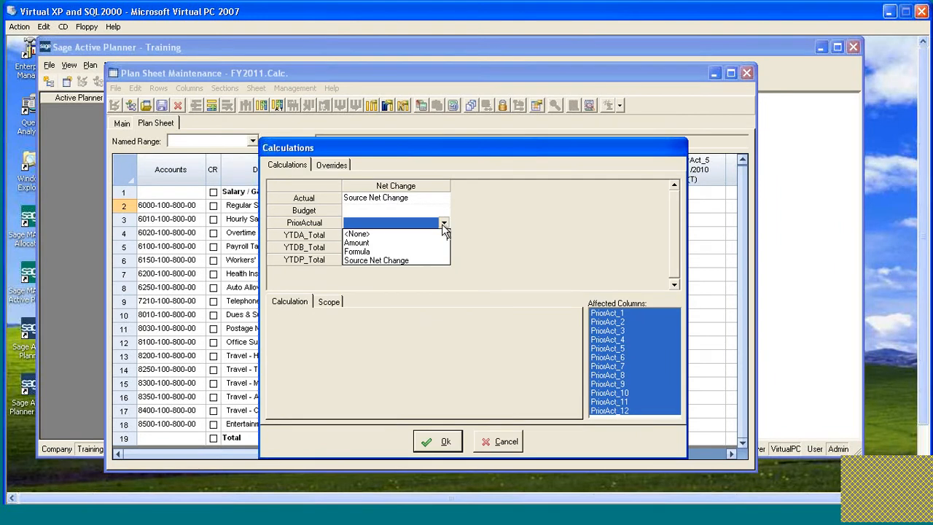
{"action": "left_click", "coordinate": [374, 260]}
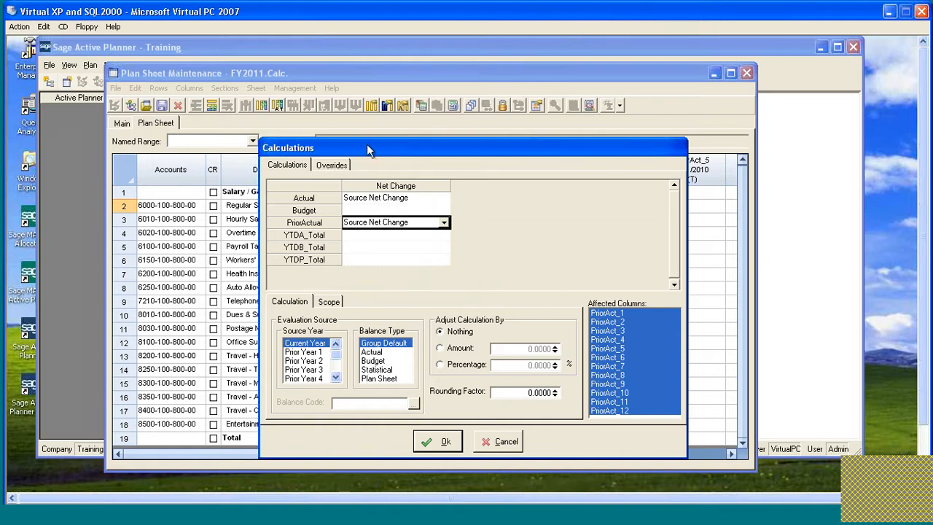
Try Source Net Change as the YTDP_Total group's calculation for the Regular Salaries NA IT row.
{"action": "left_click", "coordinate": [376, 234]}
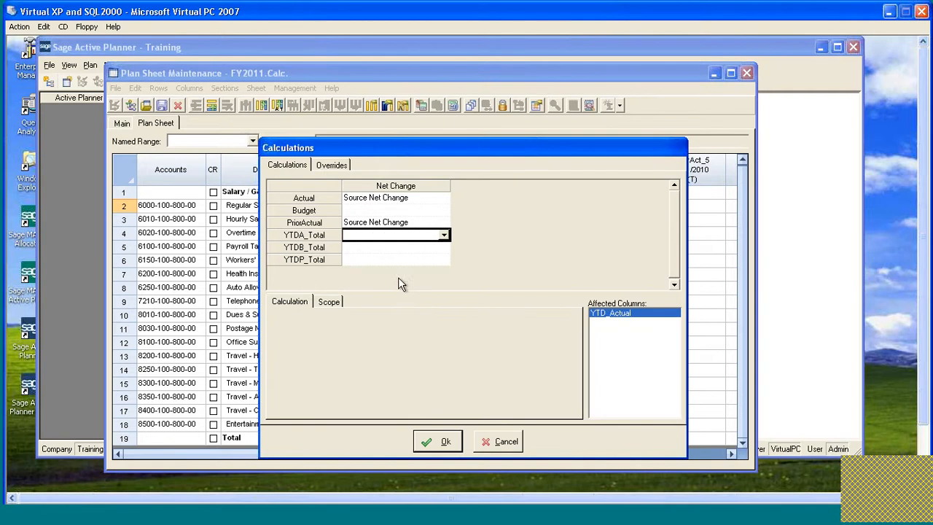
{"action": "left_click", "coordinate": [375, 259]}
{"action": "left_click", "coordinate": [430, 222]}
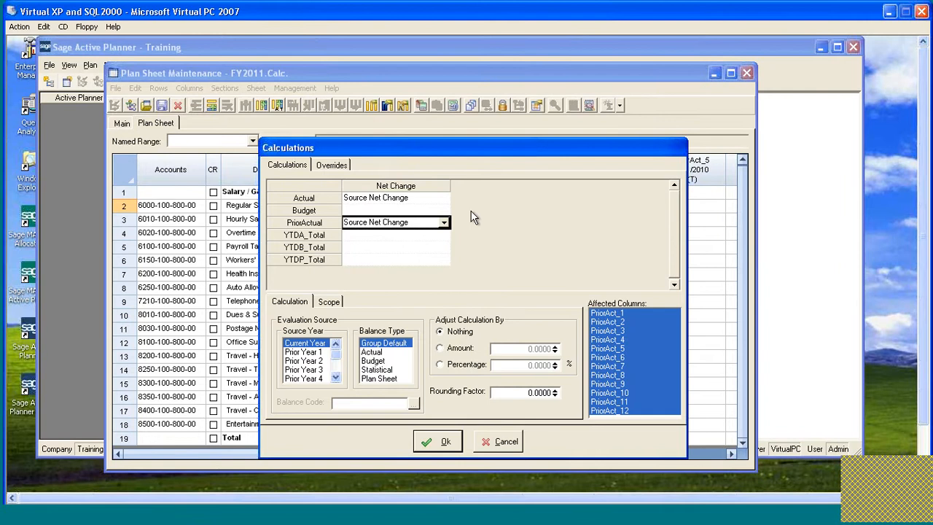
{"action": "left_click", "coordinate": [499, 262]}
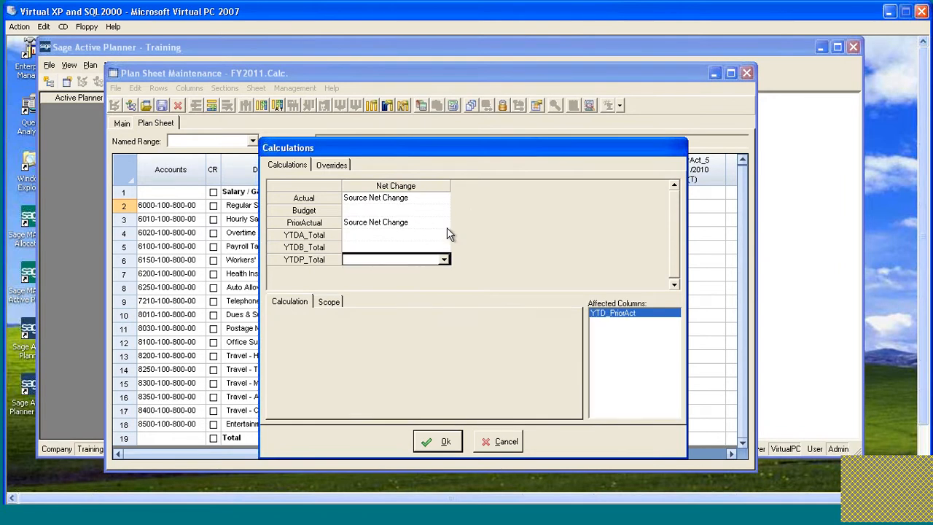
{"action": "left_click", "coordinate": [443, 260]}
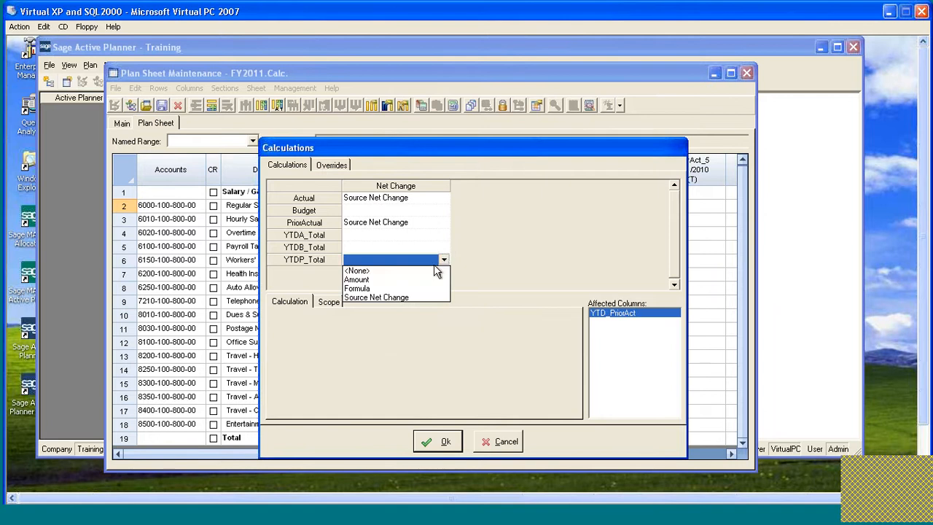
{"action": "left_click", "coordinate": [390, 296]}
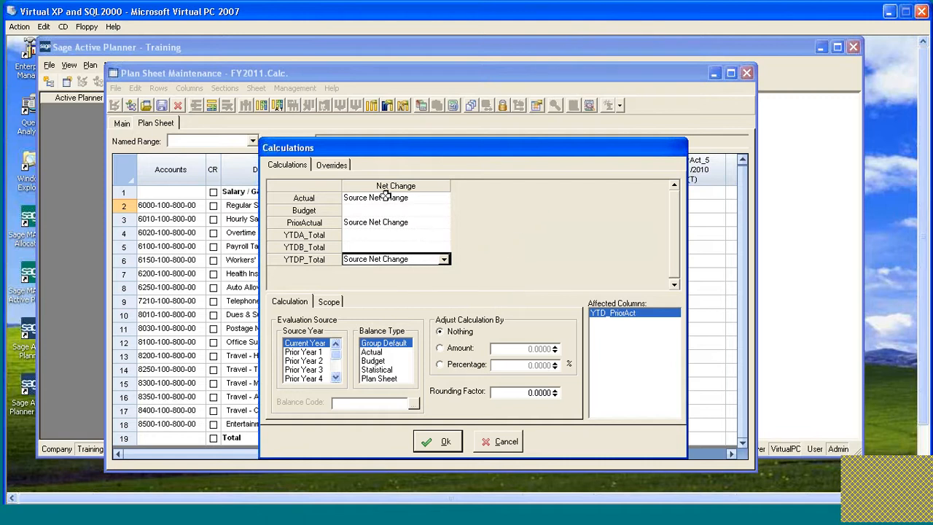
Return the YTDP_Total group's calculation to <None> and accept the Regular Salaries row's calculation settings.
{"action": "left_click", "coordinate": [357, 223]}
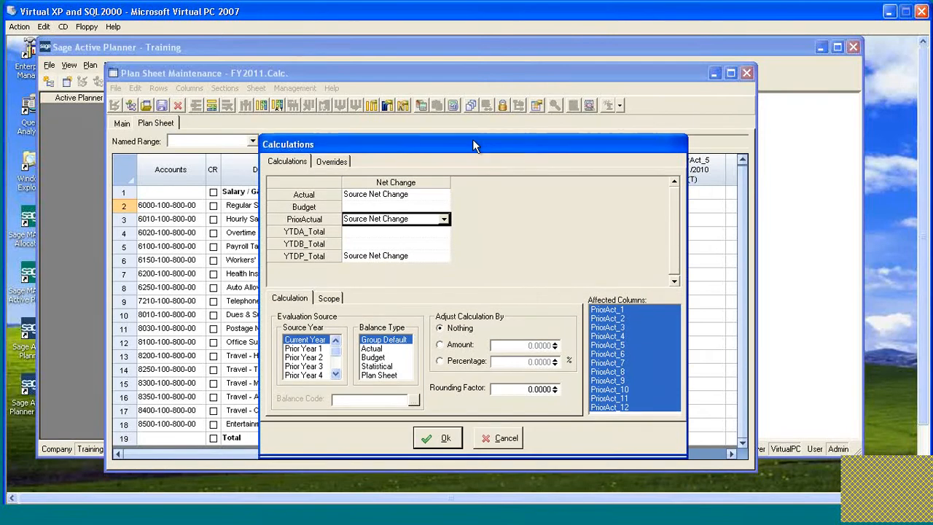
{"action": "left_click_drag", "start_coordinate": [472, 141], "coordinate": [469, 133]}
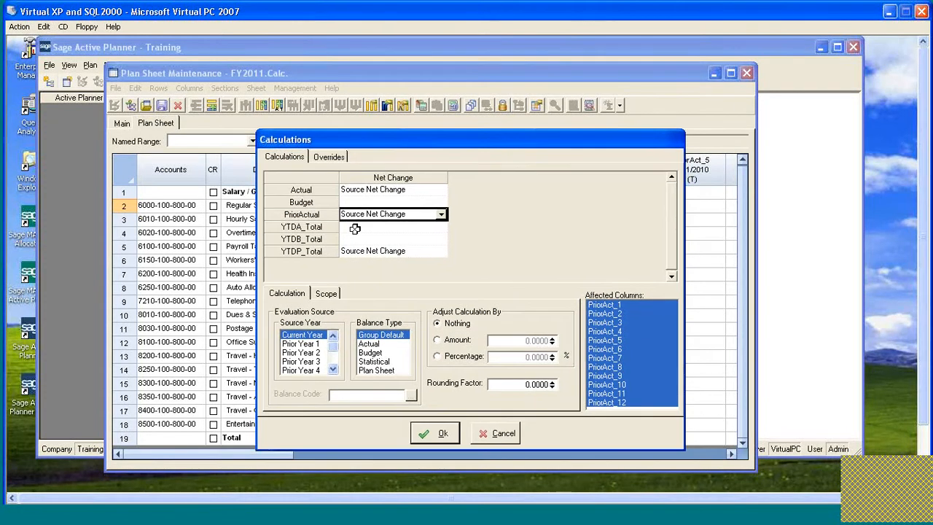
{"action": "left_click", "coordinate": [433, 251]}
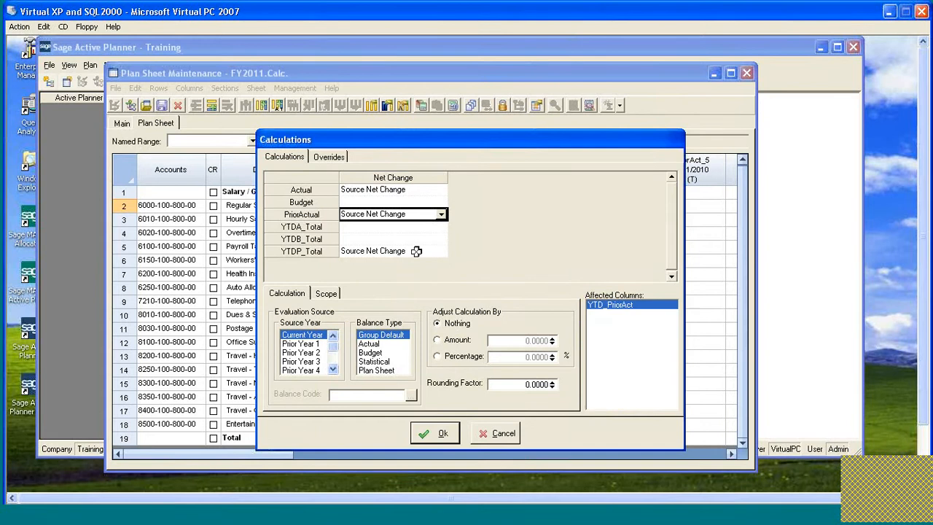
{"action": "left_click", "coordinate": [441, 251]}
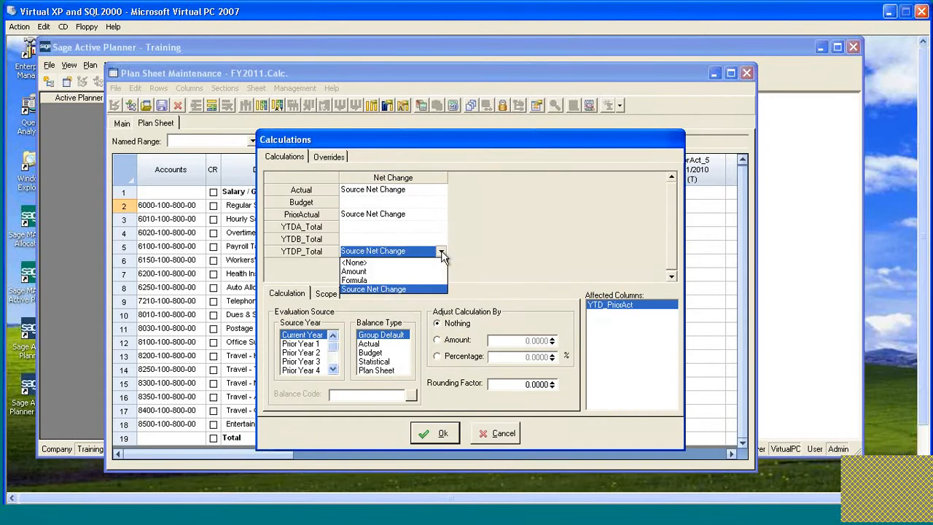
{"action": "left_click", "coordinate": [363, 263]}
{"action": "left_click", "coordinate": [436, 433]}
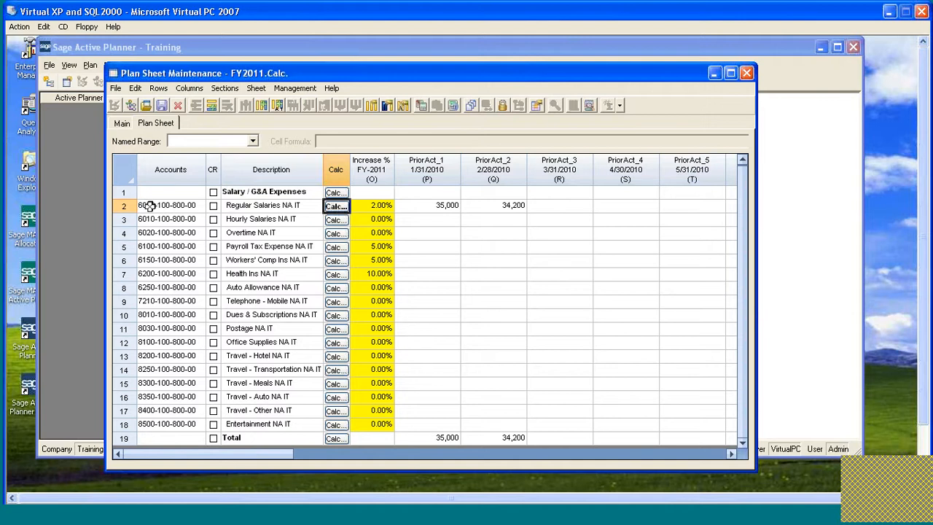
Refresh the calculations for the PriorAct_1 to PriorAct_4 cells of the Regular Salaries row and check each month's amount.
{"action": "left_click", "coordinate": [446, 205]}
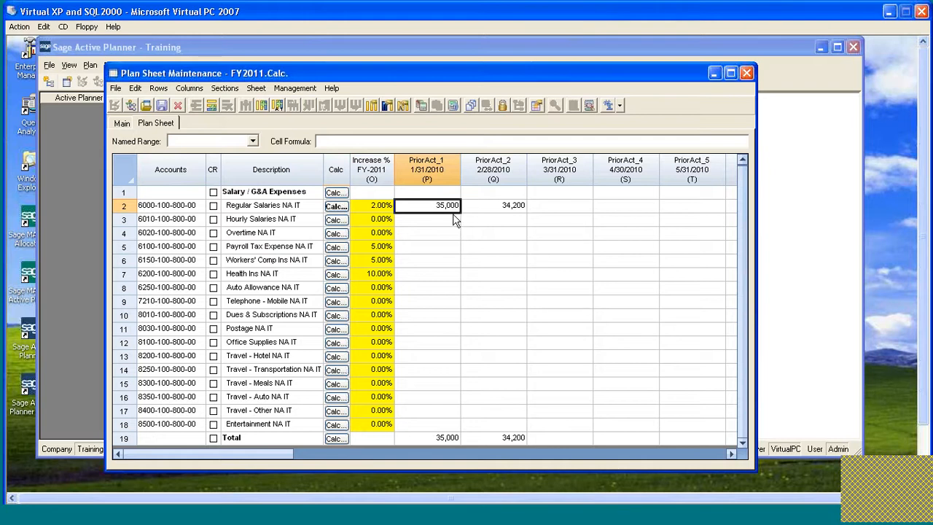
{"action": "left_click", "coordinate": [502, 209]}
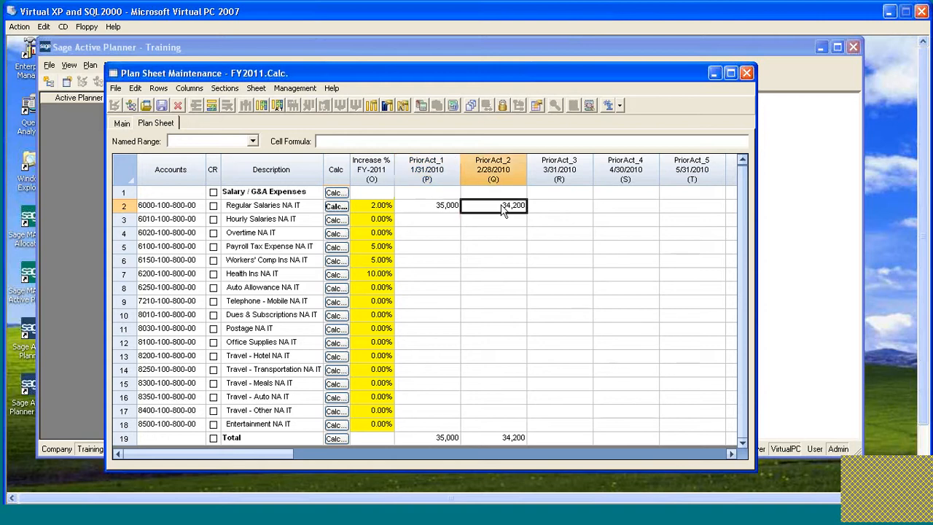
{"action": "left_click_drag", "start_coordinate": [452, 209], "coordinate": [612, 206]}
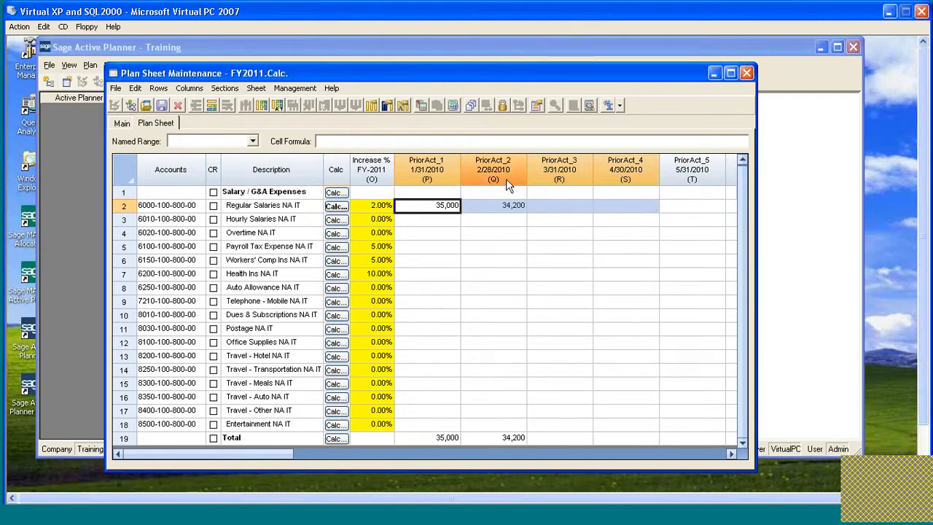
{"action": "left_click", "coordinate": [454, 107]}
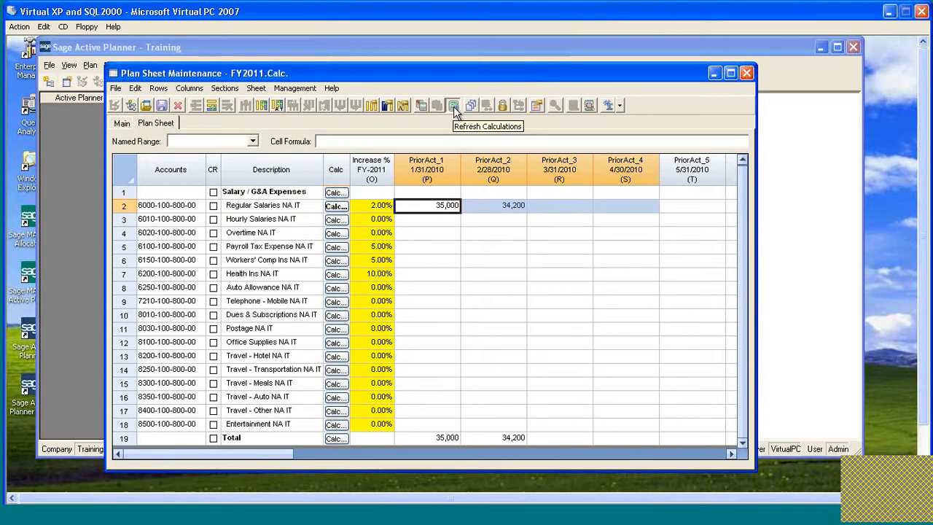
{"action": "left_click", "coordinate": [446, 336]}
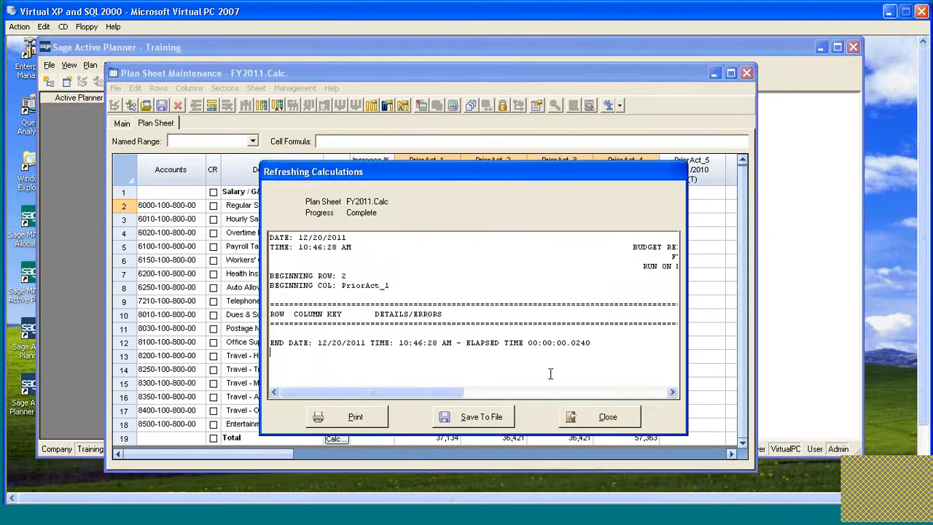
{"action": "left_click", "coordinate": [609, 420]}
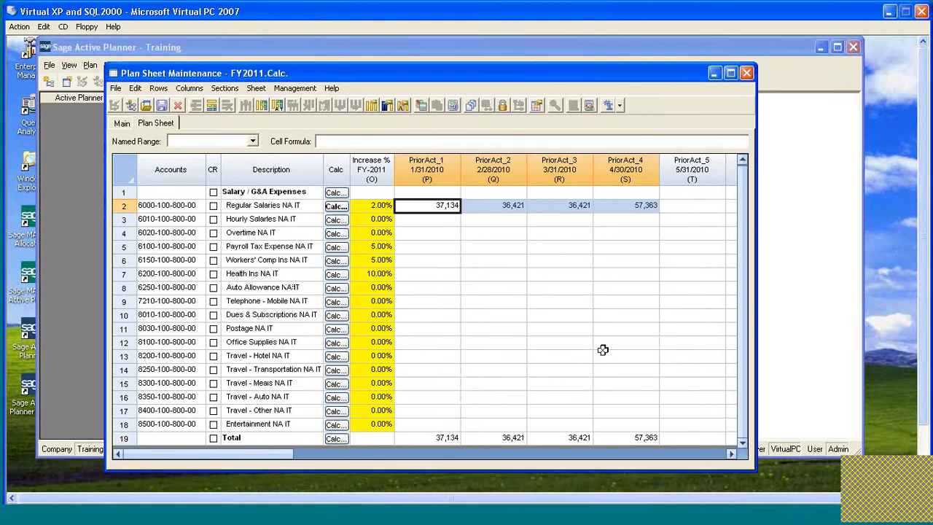
{"action": "left_click", "coordinate": [511, 206]}
{"action": "left_click", "coordinate": [616, 206]}
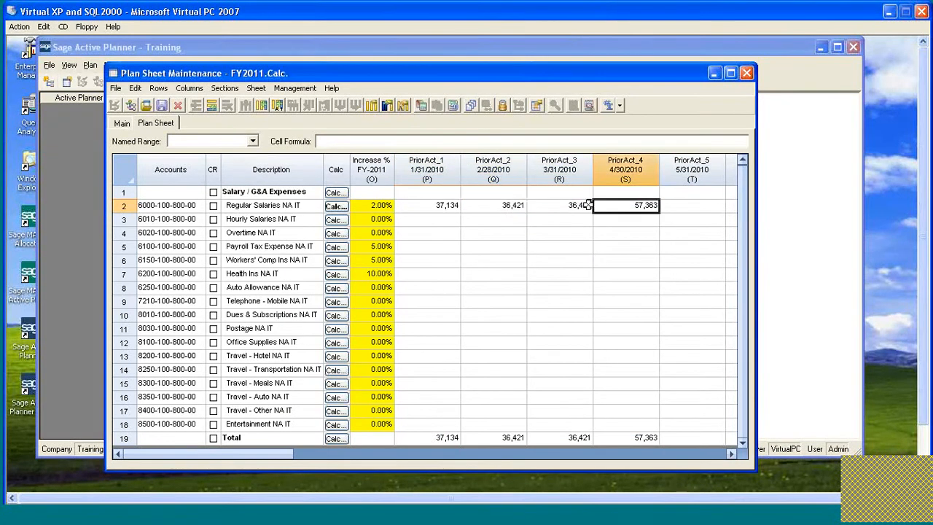
{"action": "left_click", "coordinate": [568, 205]}
{"action": "left_click", "coordinate": [506, 205]}
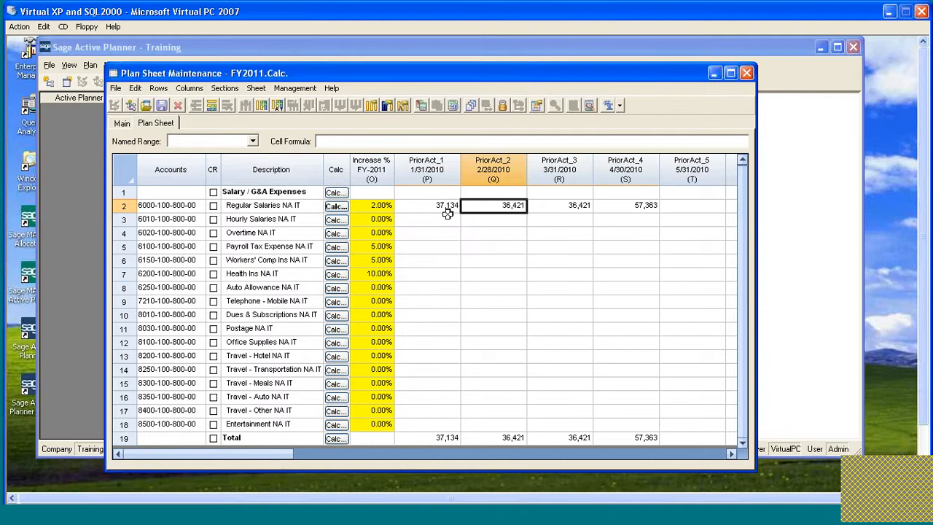
{"action": "left_click", "coordinate": [442, 205]}
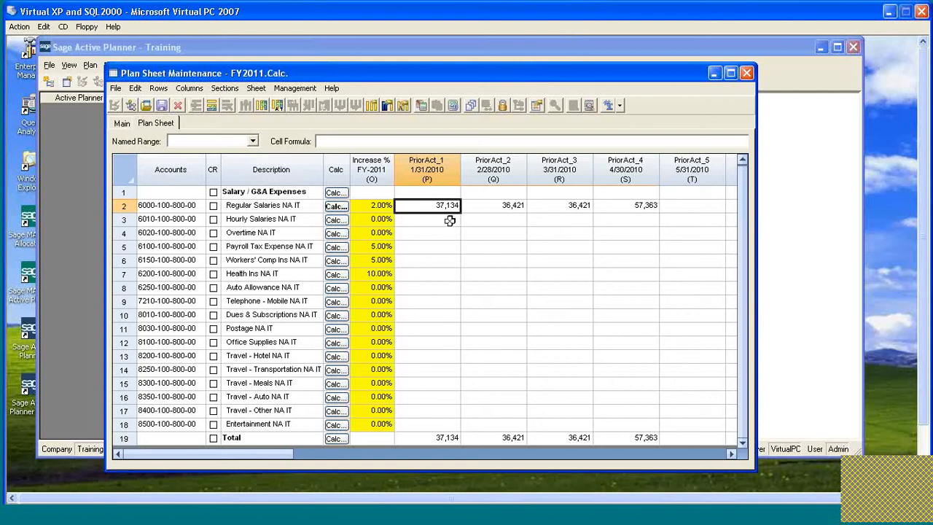
Try selecting a block of cells, the PriorAct_1 to PriorAct_3 columns, rows 2 to 9, and the whole sheet.
{"action": "left_click_drag", "start_coordinate": [512, 209], "coordinate": [575, 256]}
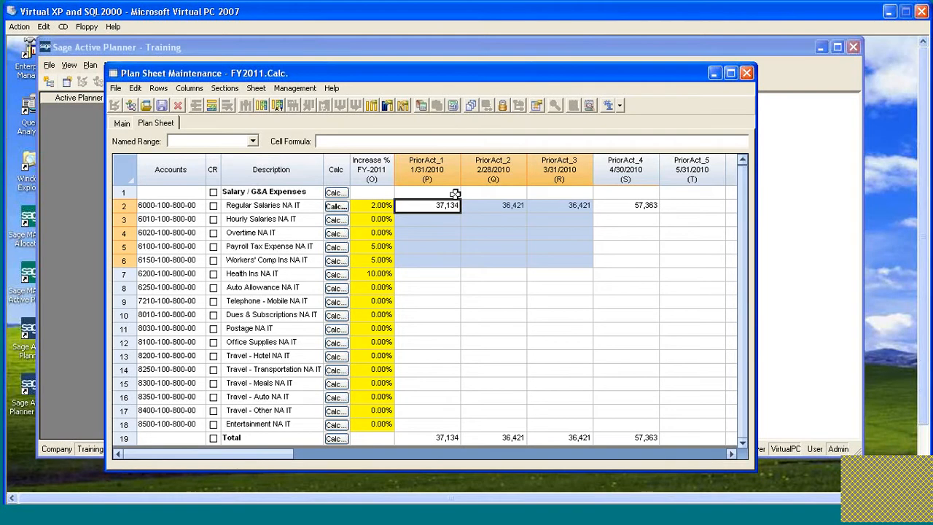
{"action": "left_click_drag", "start_coordinate": [427, 166], "coordinate": [554, 169]}
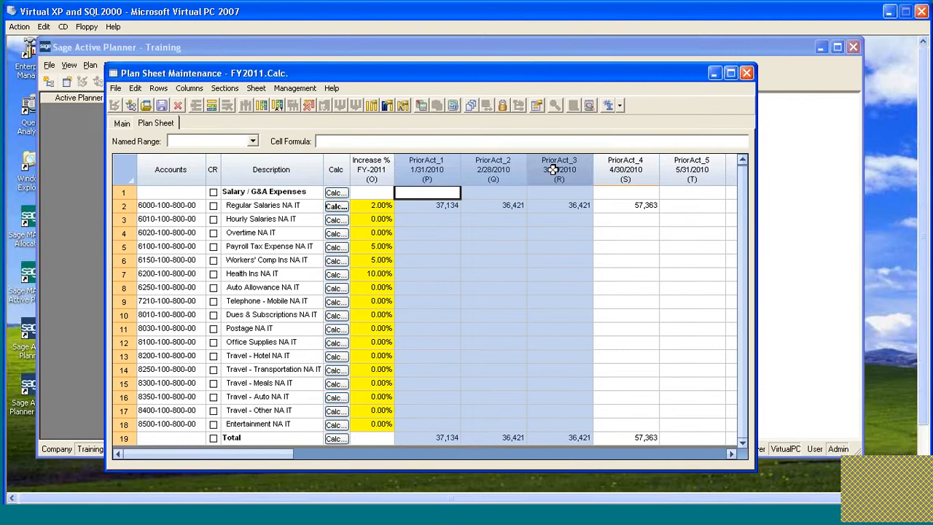
{"action": "left_click_drag", "start_coordinate": [126, 206], "coordinate": [128, 299]}
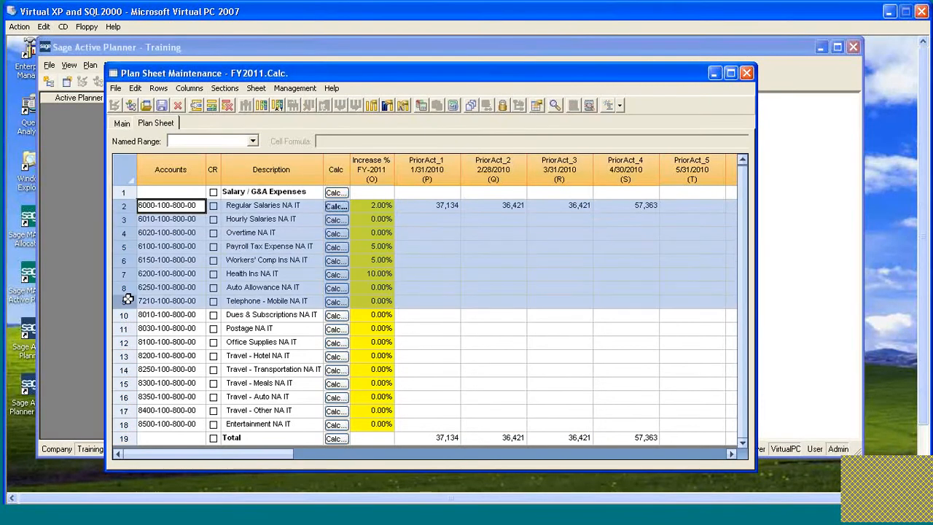
{"action": "left_click", "coordinate": [128, 167]}
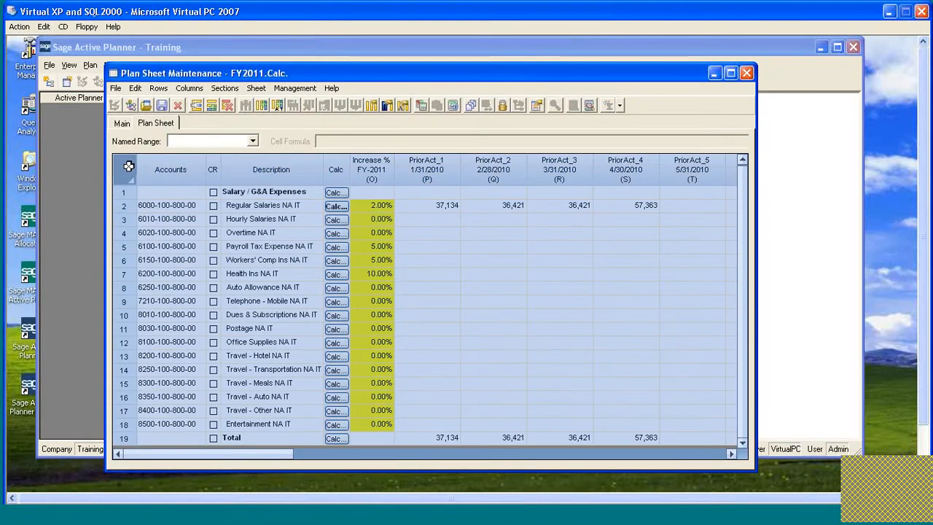
Review the Regular Salaries row's prior-year amounts and the formulas in its YTD_PriorAct and Budget_1 to Budget_3 cells.
{"action": "left_click", "coordinate": [450, 206]}
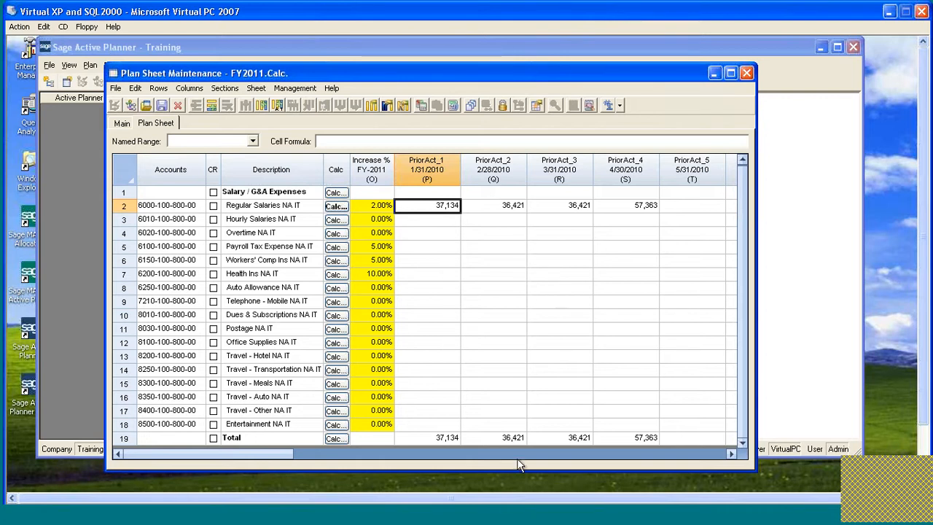
{"action": "left_click", "coordinate": [503, 204]}
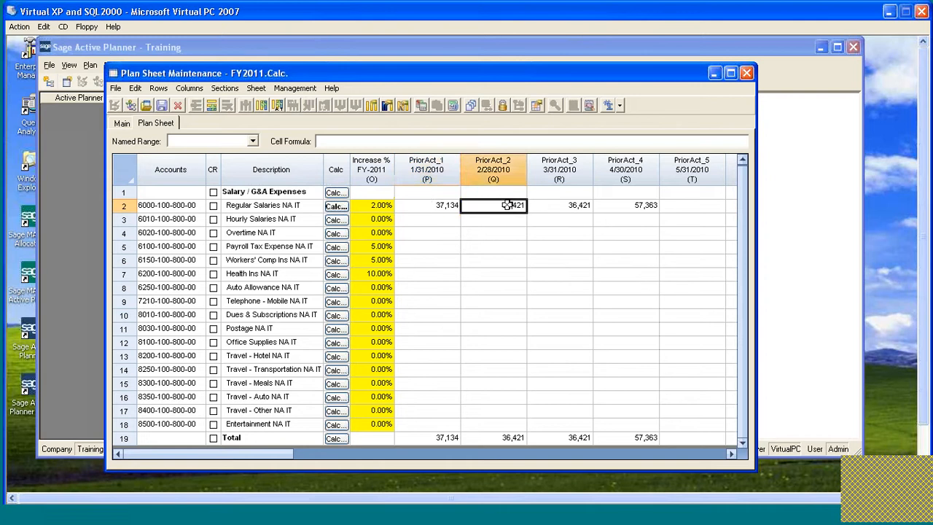
{"action": "left_click", "coordinate": [439, 204]}
{"action": "left_click", "coordinate": [502, 204]}
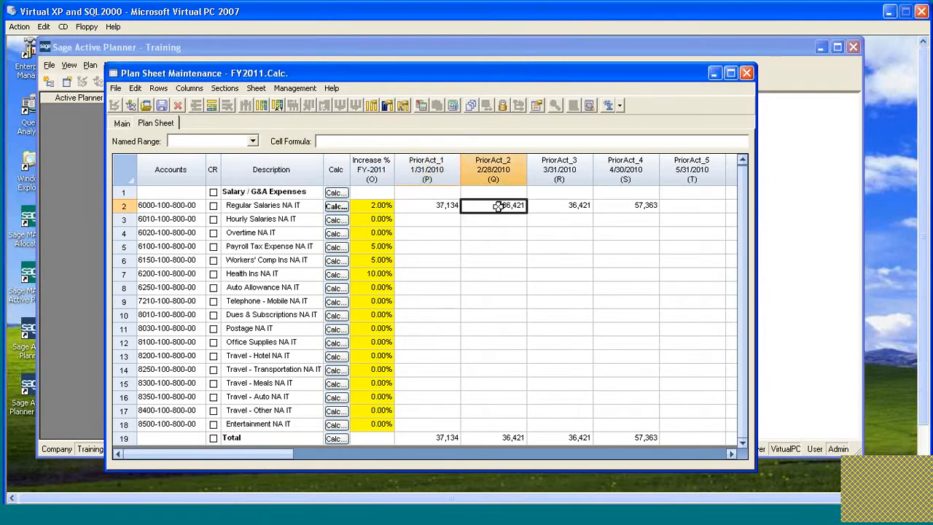
{"action": "left_click", "coordinate": [571, 205]}
{"action": "left_click_drag", "start_coordinate": [246, 455], "coordinate": [477, 449]}
{"action": "left_click", "coordinate": [435, 202]}
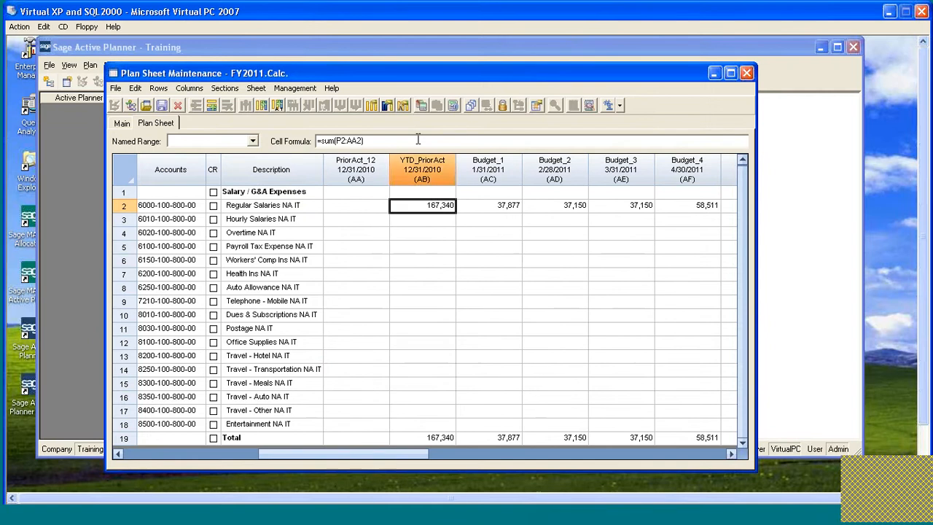
{"action": "left_click", "coordinate": [496, 207]}
{"action": "left_click", "coordinate": [565, 206]}
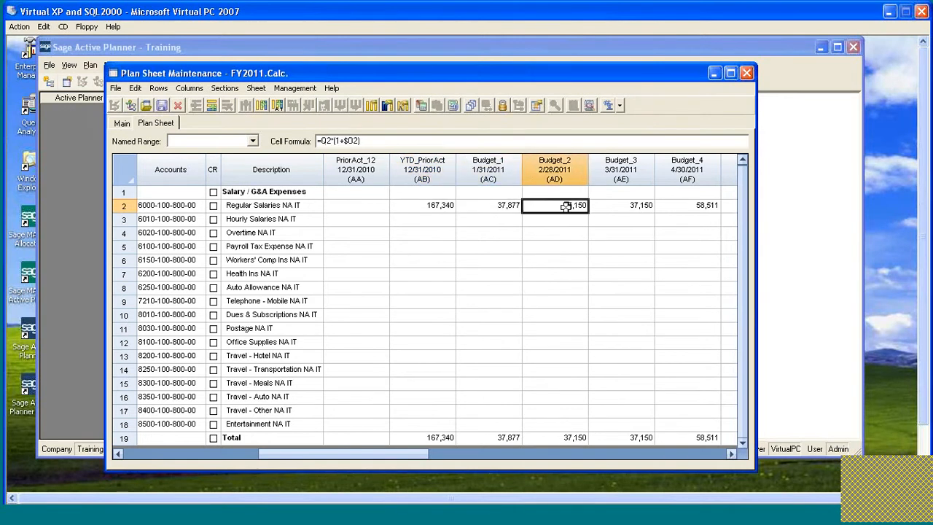
{"action": "left_click", "coordinate": [644, 208]}
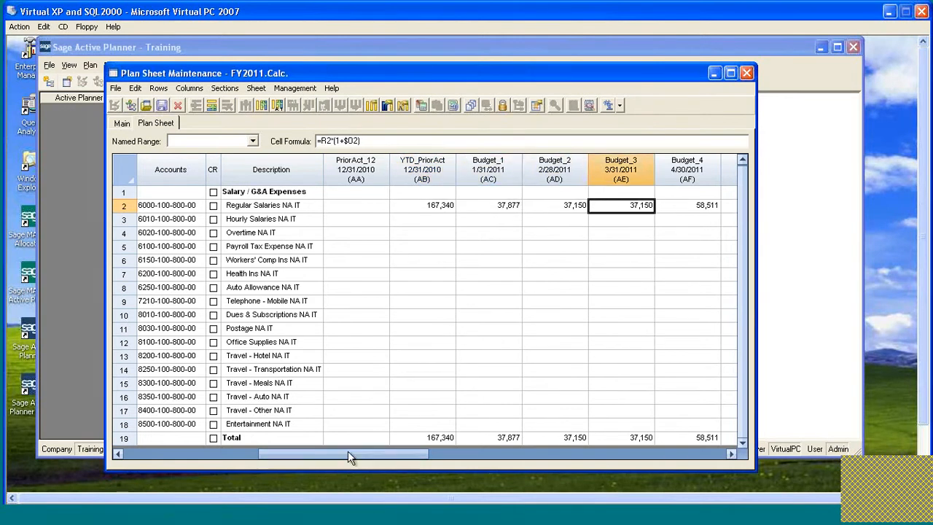
Open the Regular Salaries row's calculation settings and review the Actual and PriorActual groups' evaluation source and affected columns.
{"action": "left_click_drag", "start_coordinate": [342, 450], "coordinate": [120, 454]}
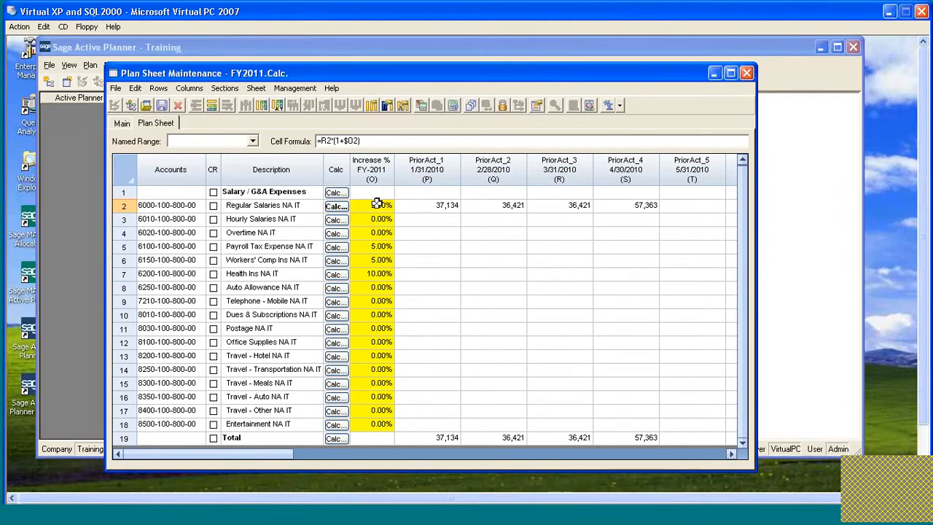
{"action": "left_click", "coordinate": [345, 209]}
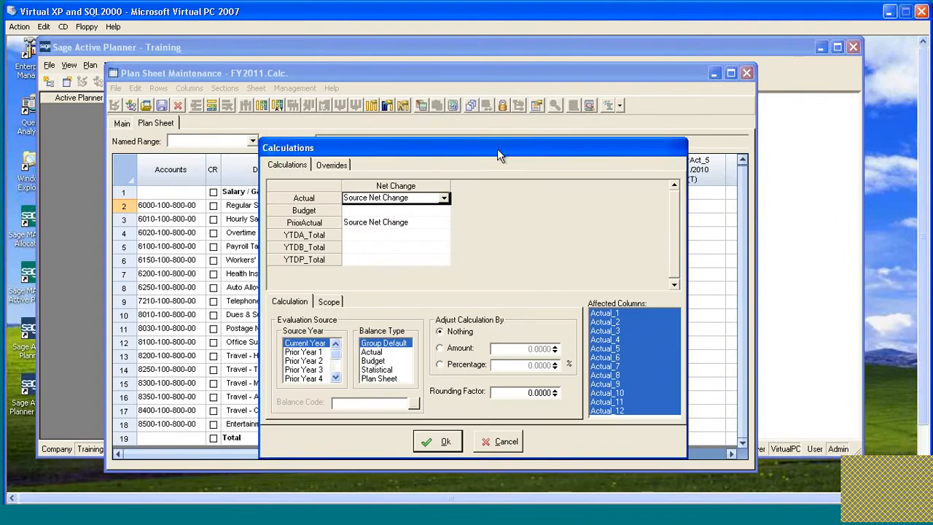
{"action": "left_click_drag", "start_coordinate": [497, 149], "coordinate": [531, 129]}
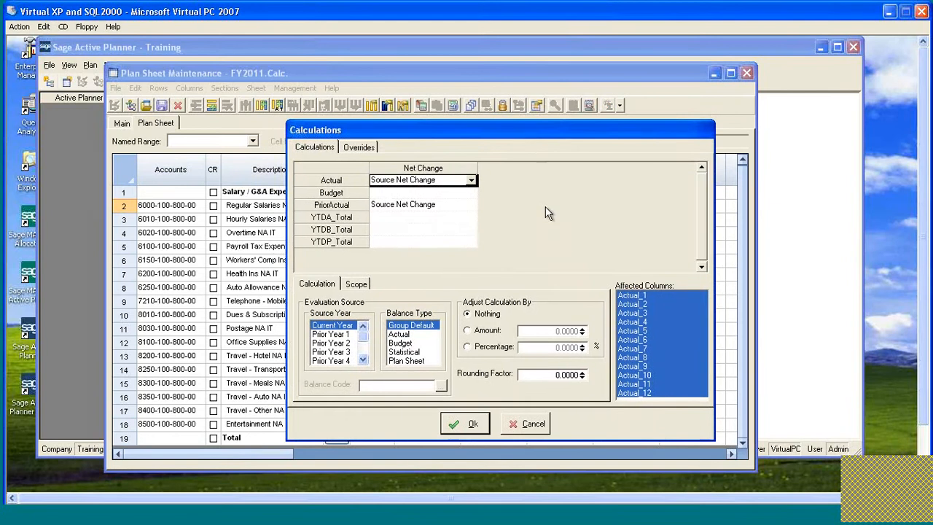
{"action": "left_click", "coordinate": [418, 204]}
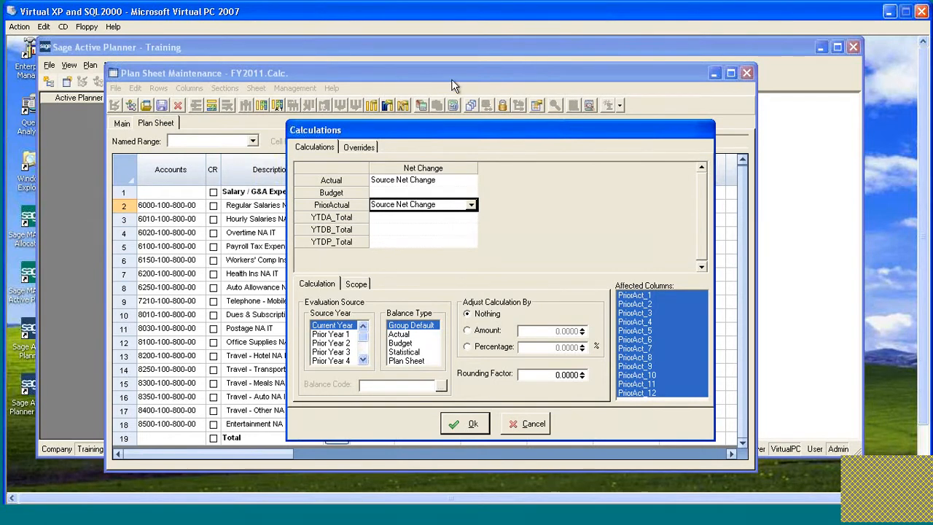
{"action": "left_click_drag", "start_coordinate": [455, 130], "coordinate": [439, 124]}
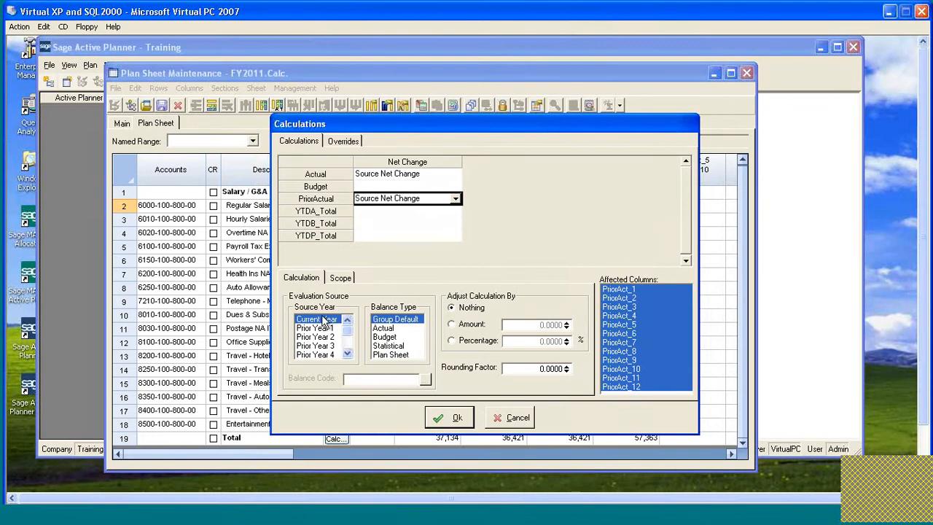
{"action": "left_click", "coordinate": [406, 175]}
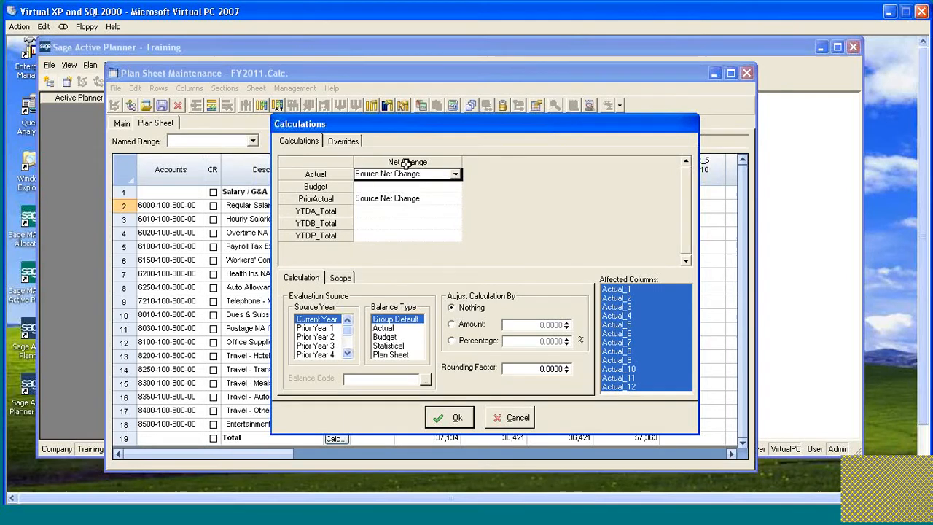
{"action": "left_click", "coordinate": [385, 199]}
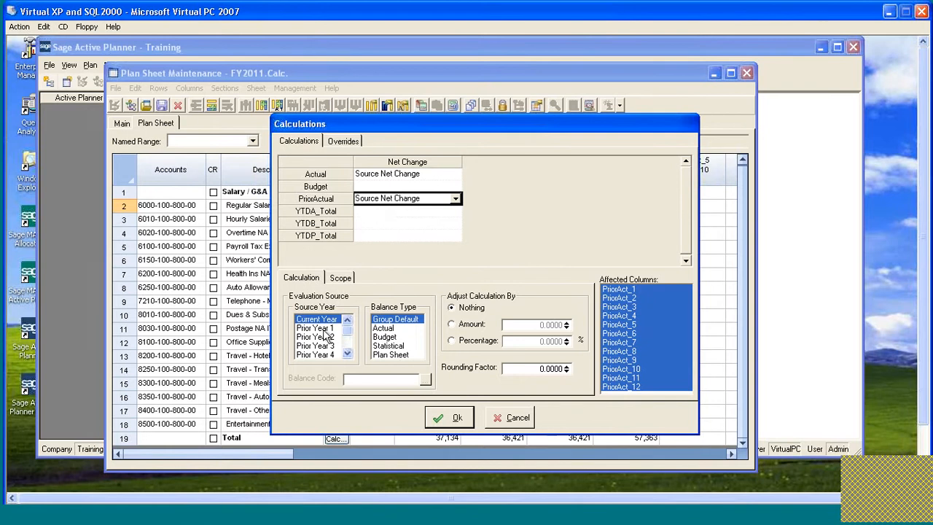
Try the Actual and Budget balance types for the PriorActual group and return it to Group Default.
{"action": "left_click", "coordinate": [394, 329]}
{"action": "left_click", "coordinate": [395, 337]}
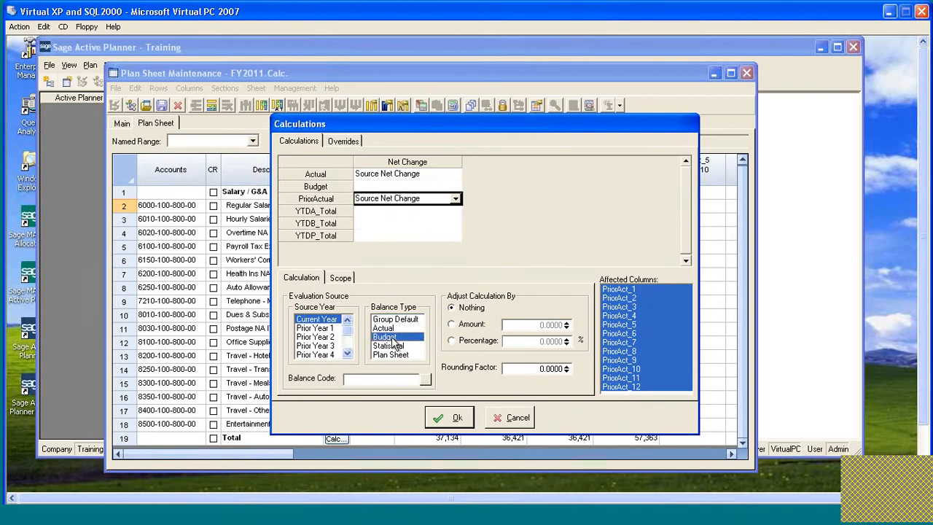
{"action": "left_click", "coordinate": [391, 329]}
{"action": "left_click", "coordinate": [394, 319]}
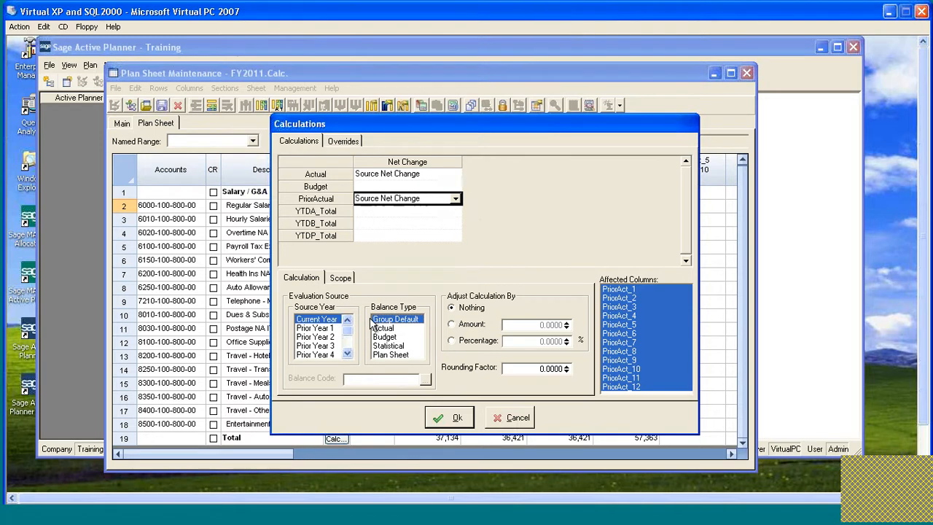
Try Prior Year 1 as the PriorActual group's source year and return it to Current Year.
{"action": "left_click", "coordinate": [316, 329]}
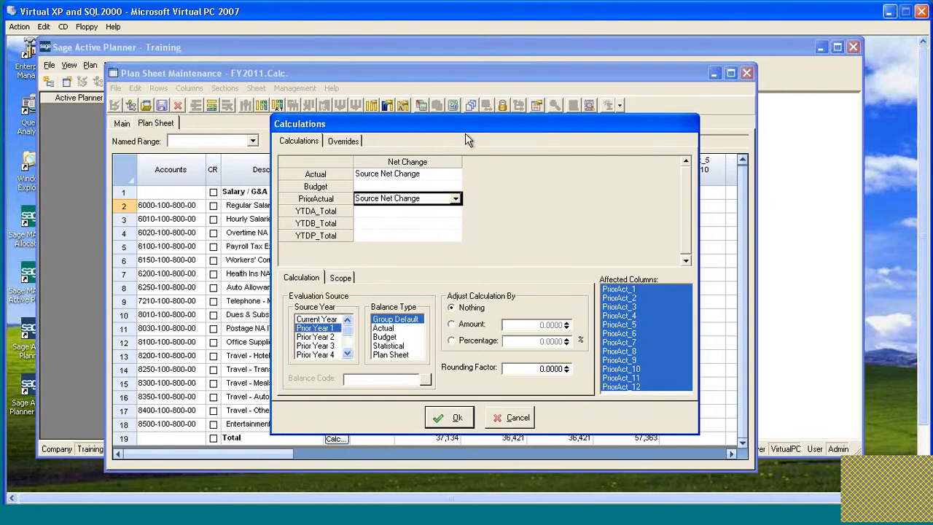
{"action": "left_click_drag", "start_coordinate": [465, 123], "coordinate": [464, 199]}
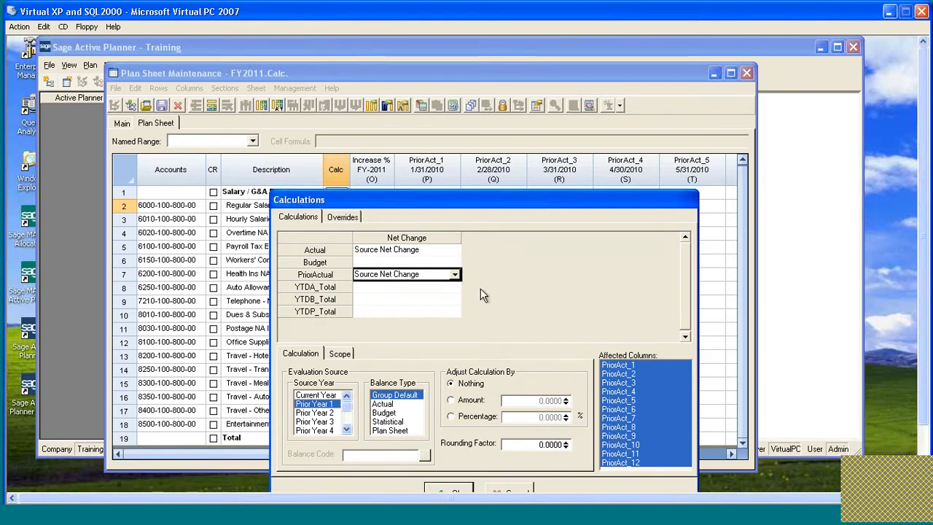
{"action": "left_click", "coordinate": [314, 395]}
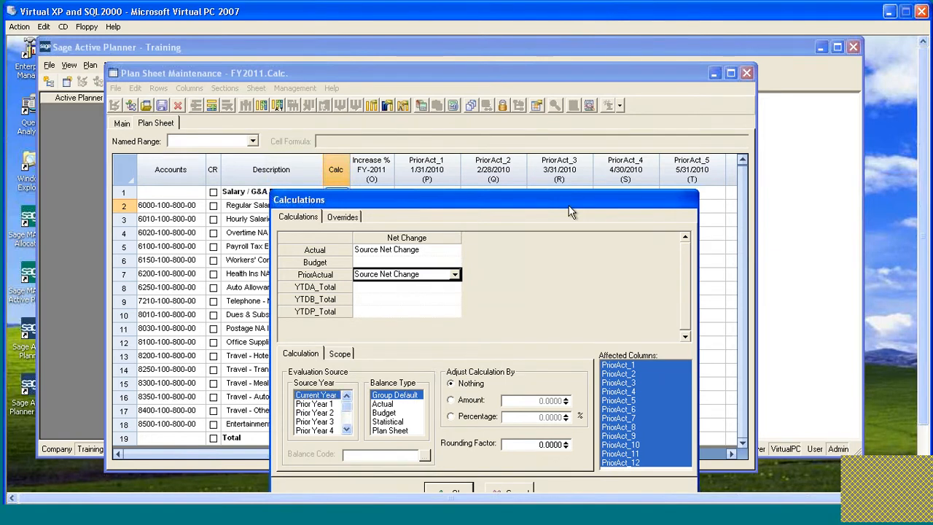
{"action": "left_click_drag", "start_coordinate": [554, 198], "coordinate": [532, 123]}
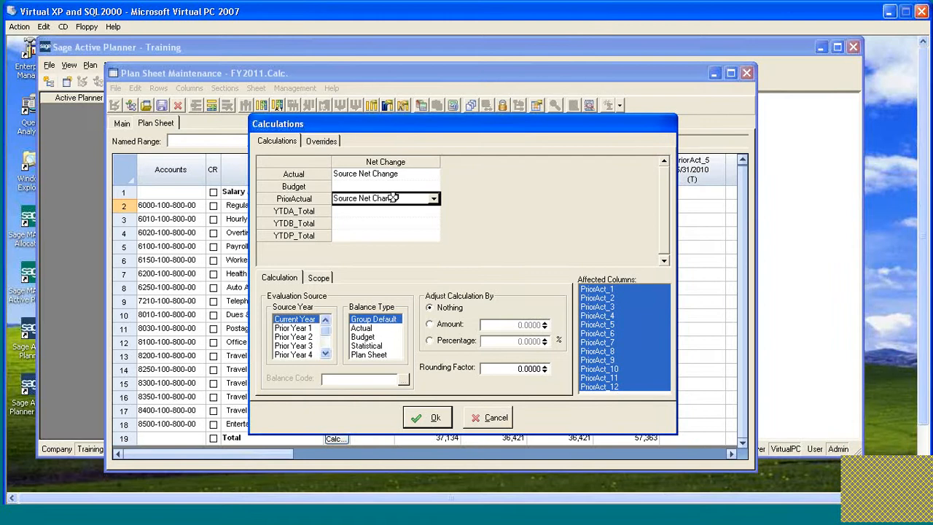
Try adjusting the PriorActual calculation by Amount and by Percentage, and return the adjustment to Nothing.
{"action": "left_click", "coordinate": [437, 326]}
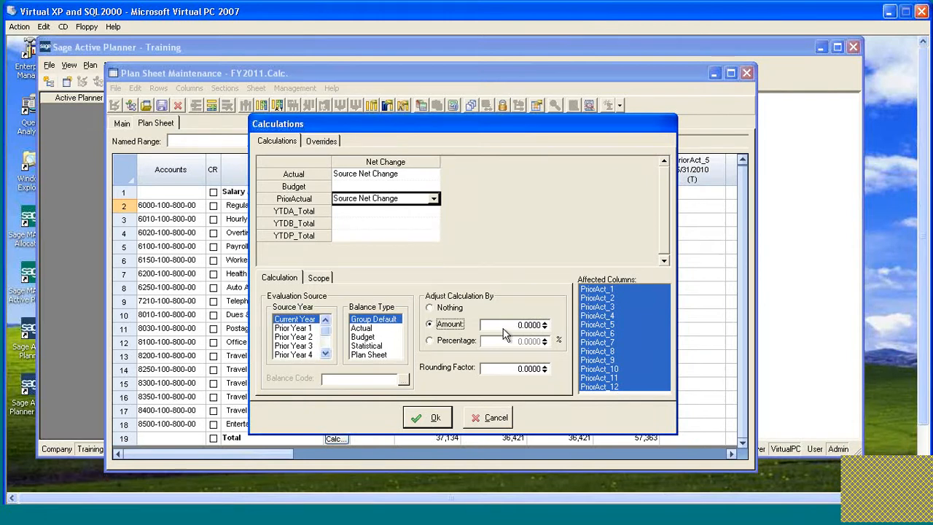
{"action": "left_click", "coordinate": [431, 340]}
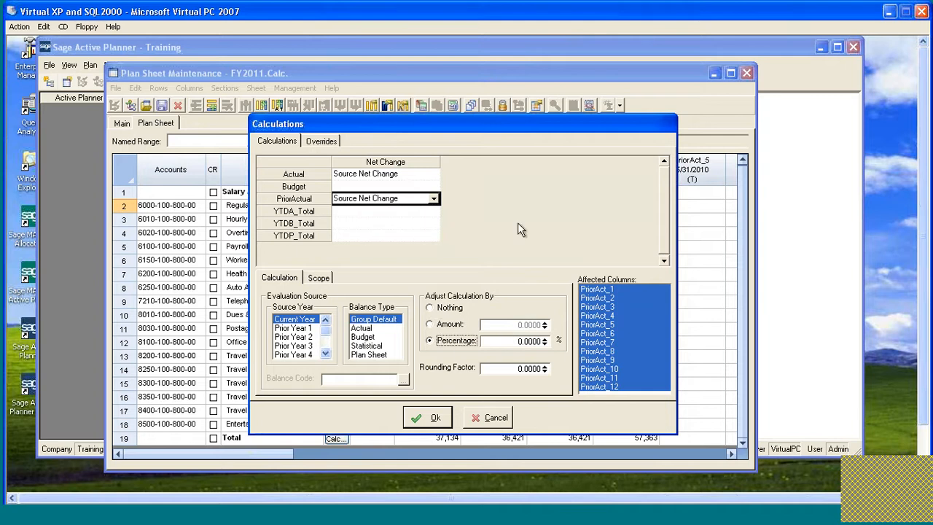
{"action": "left_click", "coordinate": [431, 308]}
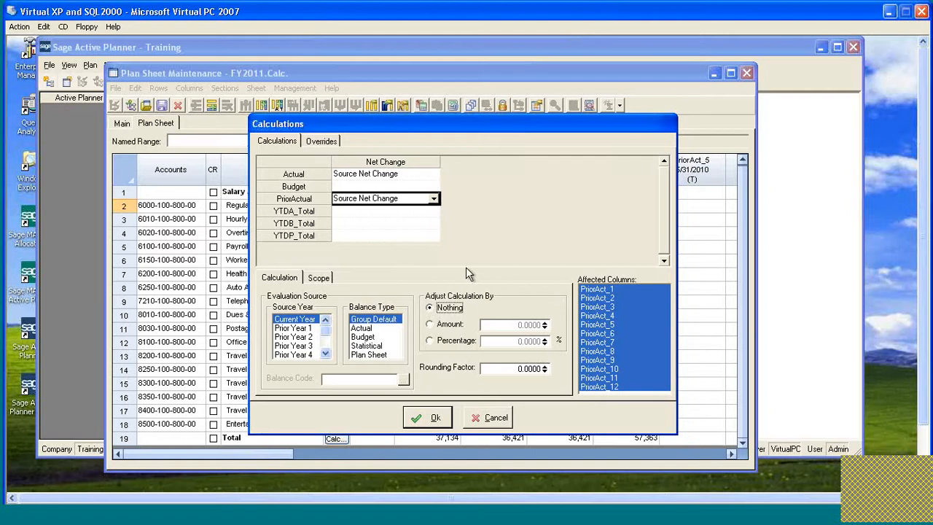
{"action": "left_click_drag", "start_coordinate": [566, 125], "coordinate": [542, 125]}
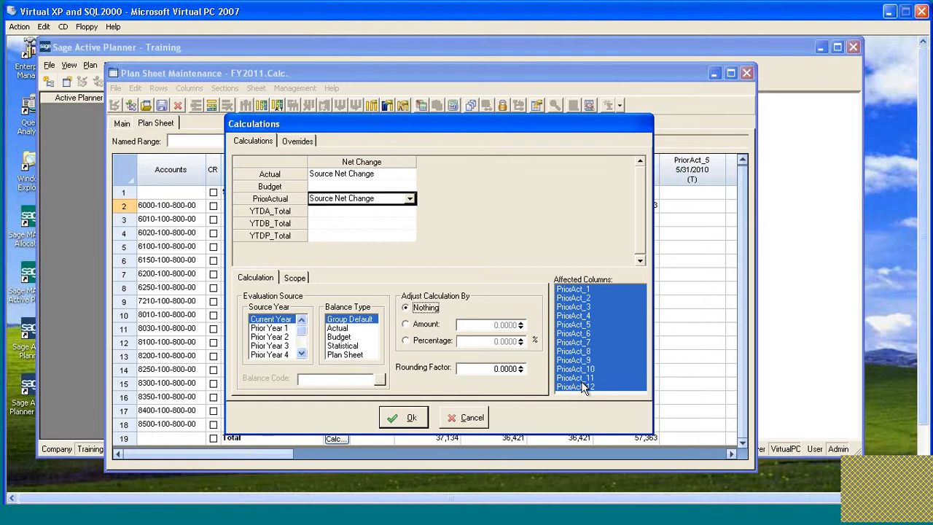
Try limiting the PriorActual calculation to PriorAct_1, to PriorAct_6 through PriorAct_12, and to PriorAct_1, PriorAct_4, PriorAct_7 and PriorAct_10.
{"action": "left_click", "coordinate": [573, 289]}
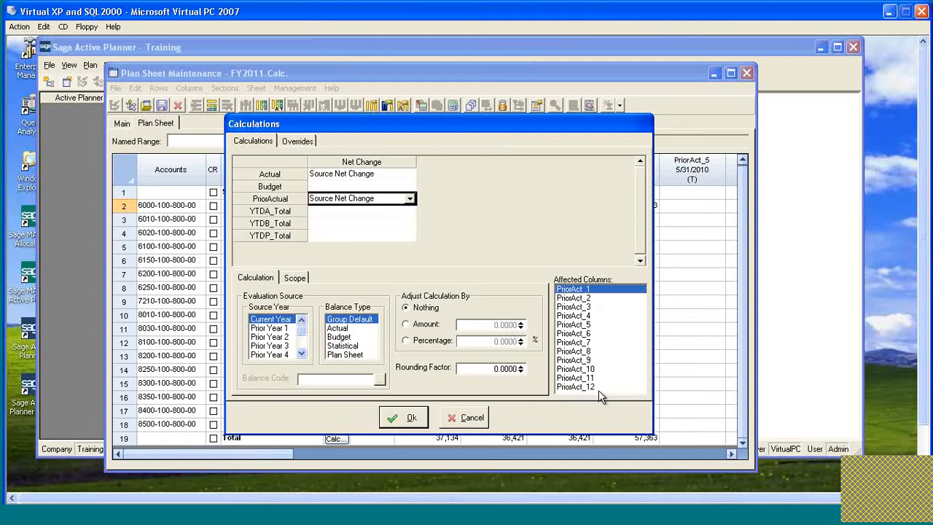
{"action": "left_click_drag", "start_coordinate": [577, 334], "coordinate": [576, 393]}
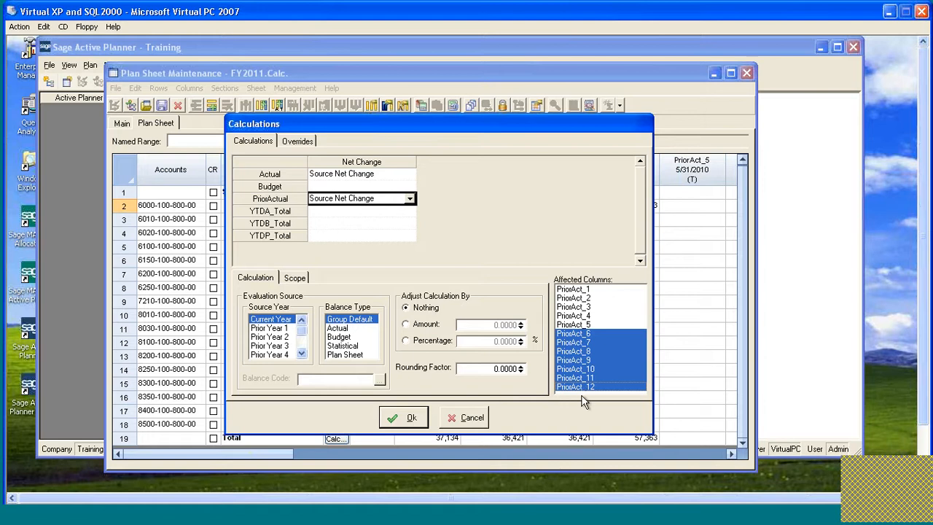
{"action": "left_click", "coordinate": [584, 290]}
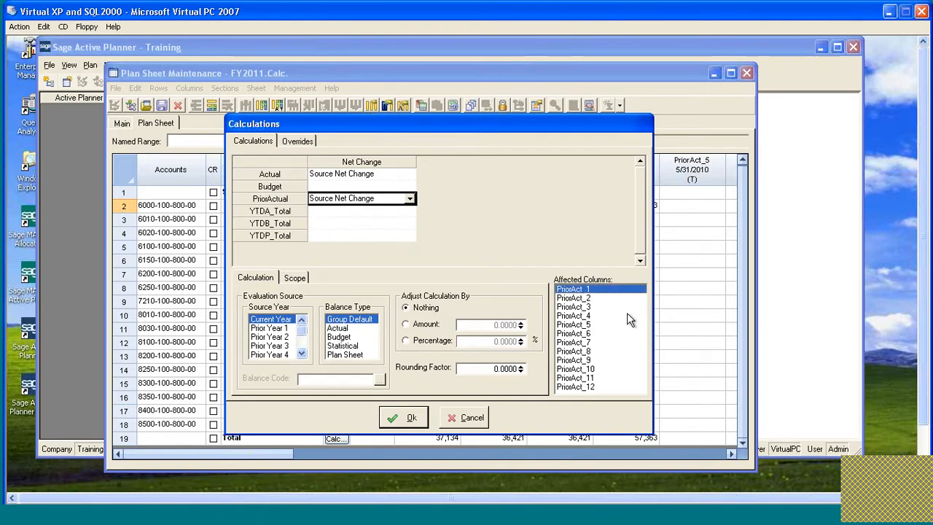
{"action": "left_click", "coordinate": [591, 316], "text": "ctrl"}
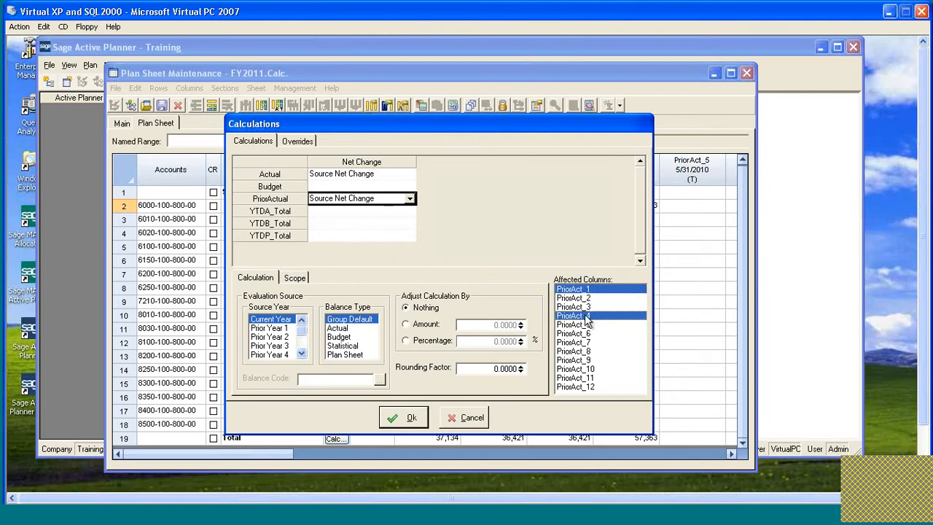
{"action": "left_click", "coordinate": [589, 352], "text": "ctrl"}
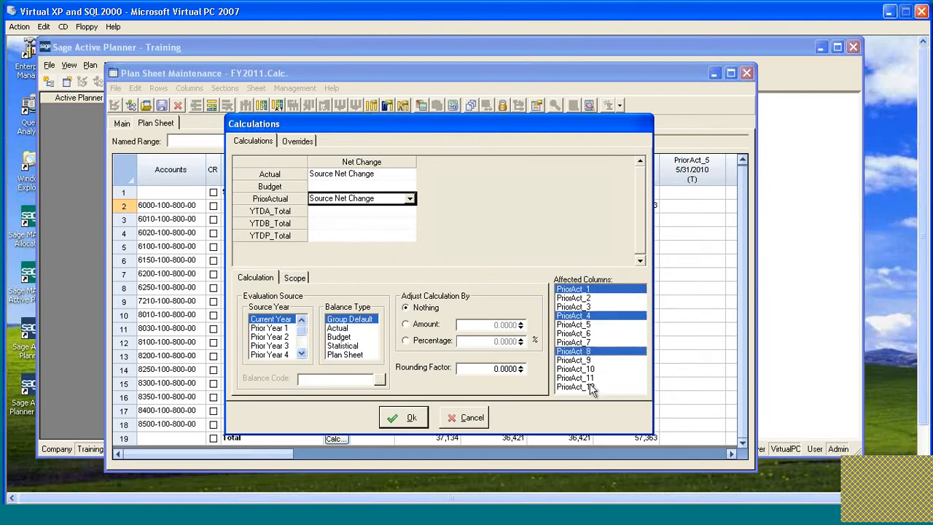
{"action": "left_click", "coordinate": [582, 343], "text": "ctrl"}
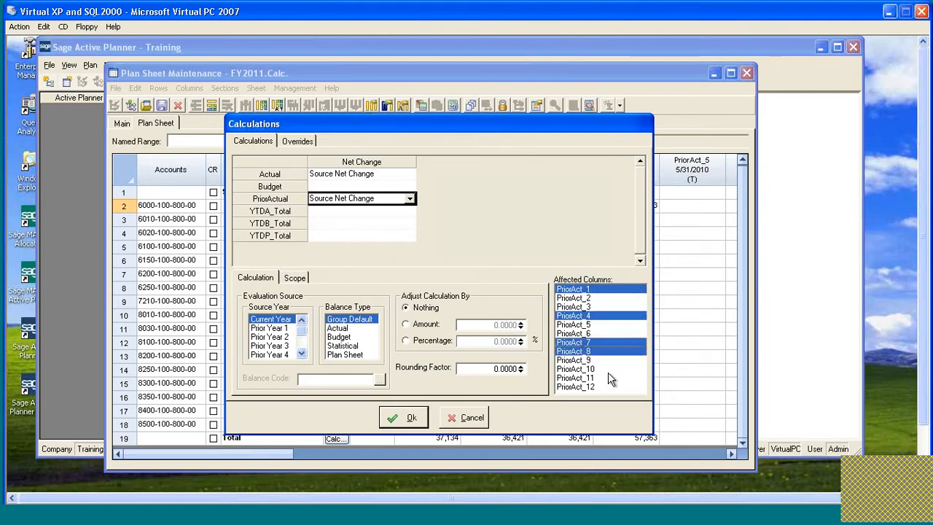
{"action": "left_click", "coordinate": [575, 352], "text": "ctrl"}
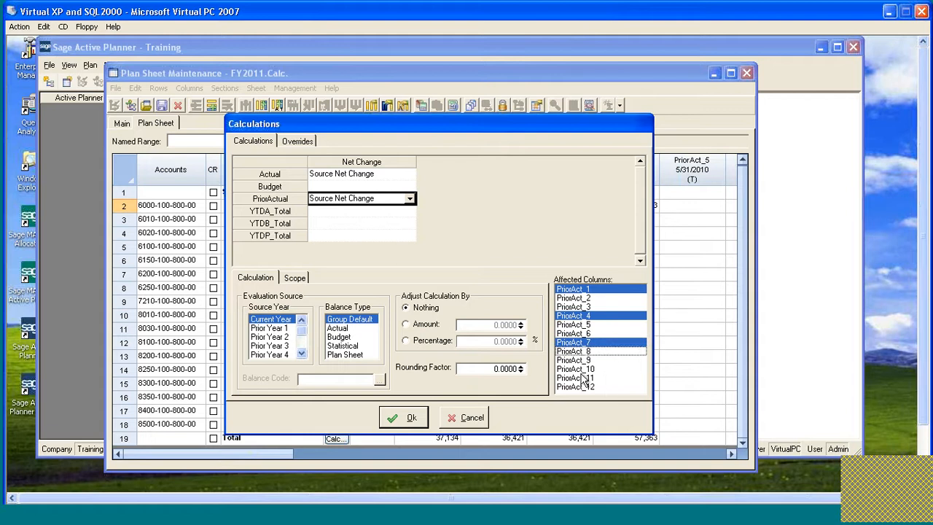
{"action": "left_click", "coordinate": [581, 370], "text": "ctrl"}
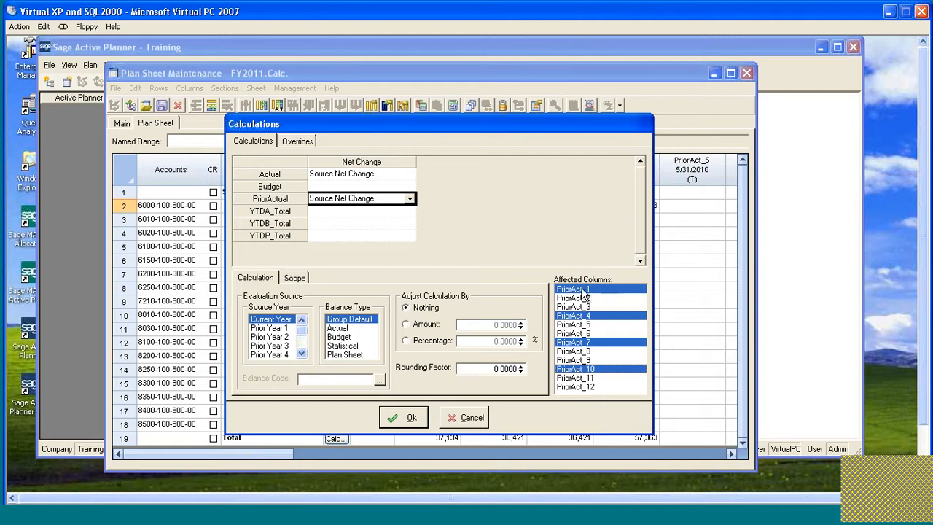
Include all columns from PriorAct_1 to PriorAct_12 in the PriorActual calculation and accept the row's settings.
{"action": "left_click", "coordinate": [575, 385], "text": "shift"}
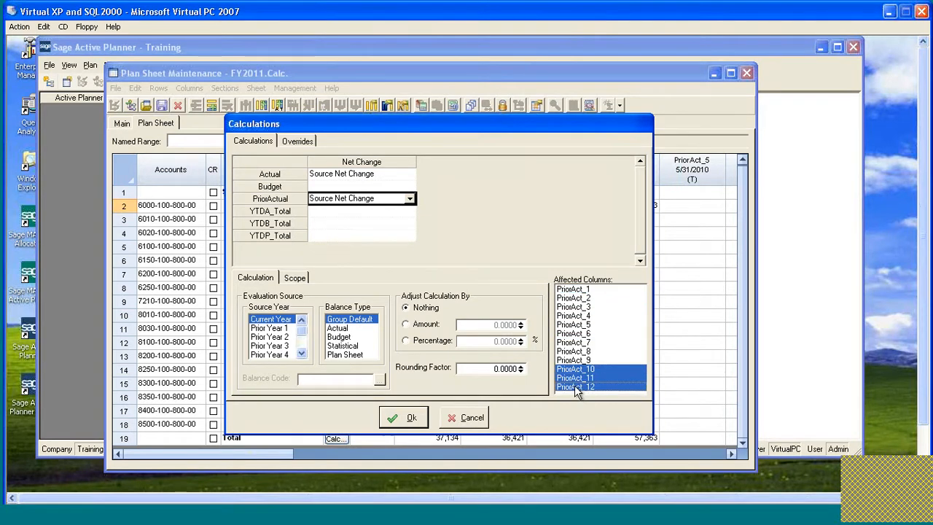
{"action": "left_click", "coordinate": [575, 289]}
{"action": "left_click", "coordinate": [573, 387], "text": "shift"}
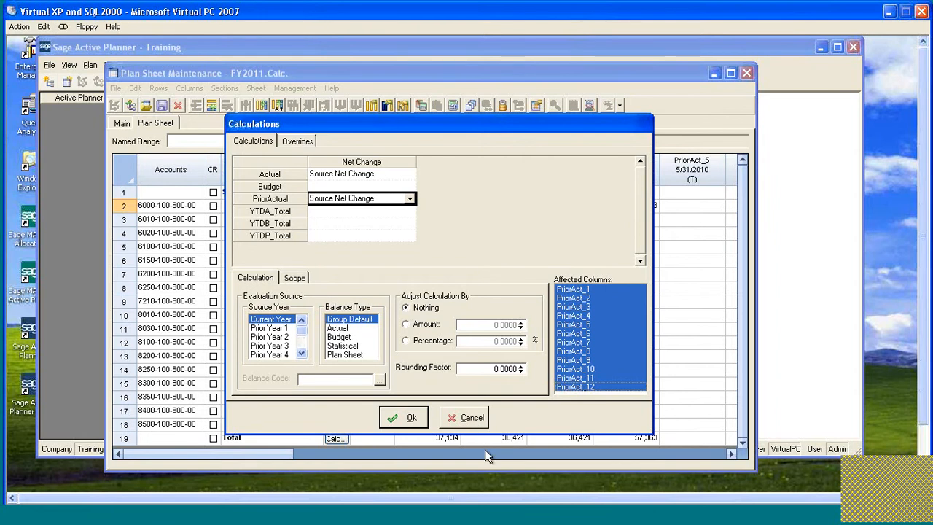
{"action": "left_click", "coordinate": [401, 417]}
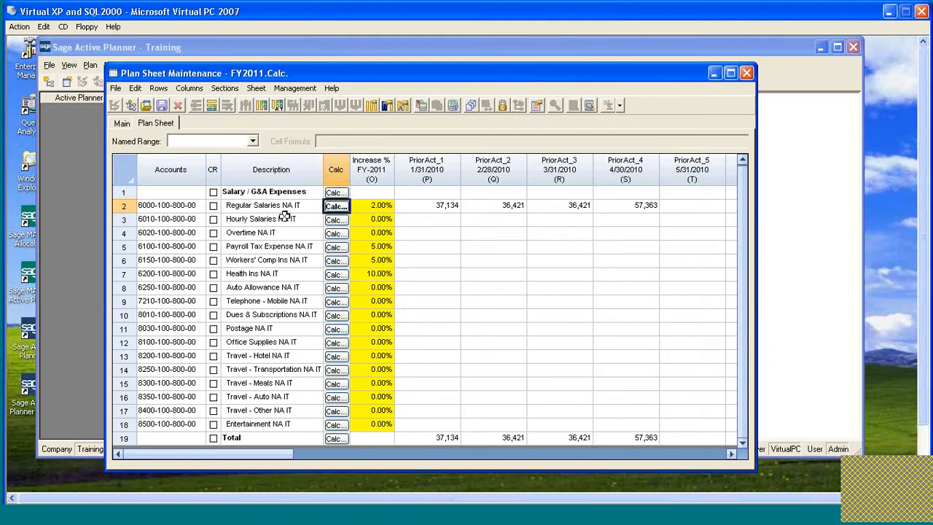
Copy the Regular Salaries row's calculation settings to rows 3 to 7, Hourly Salaries through Health Ins.
{"action": "left_click", "coordinate": [437, 221]}
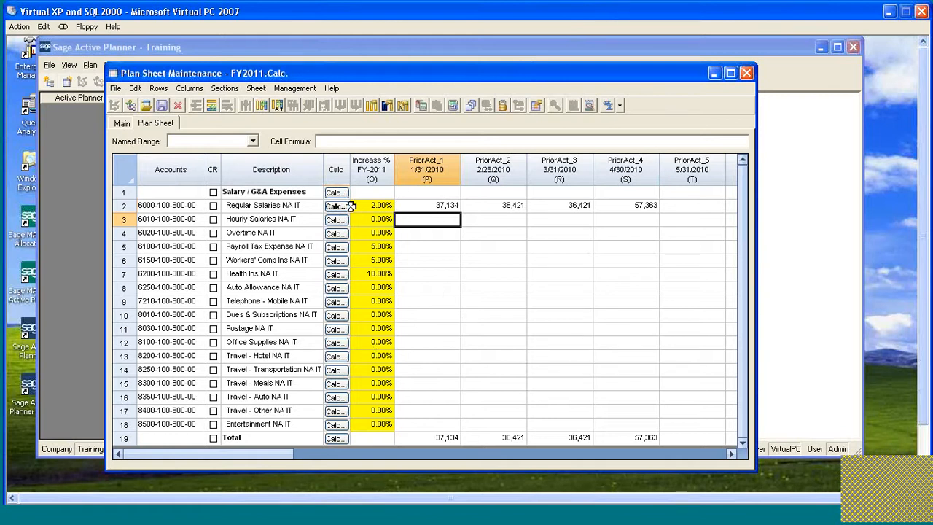
{"action": "left_click", "coordinate": [431, 205]}
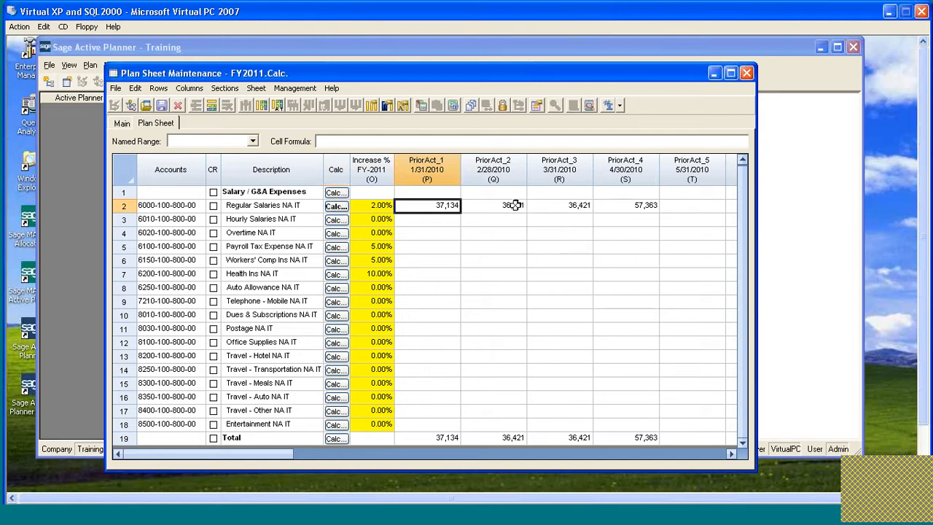
{"action": "left_click", "coordinate": [572, 206]}
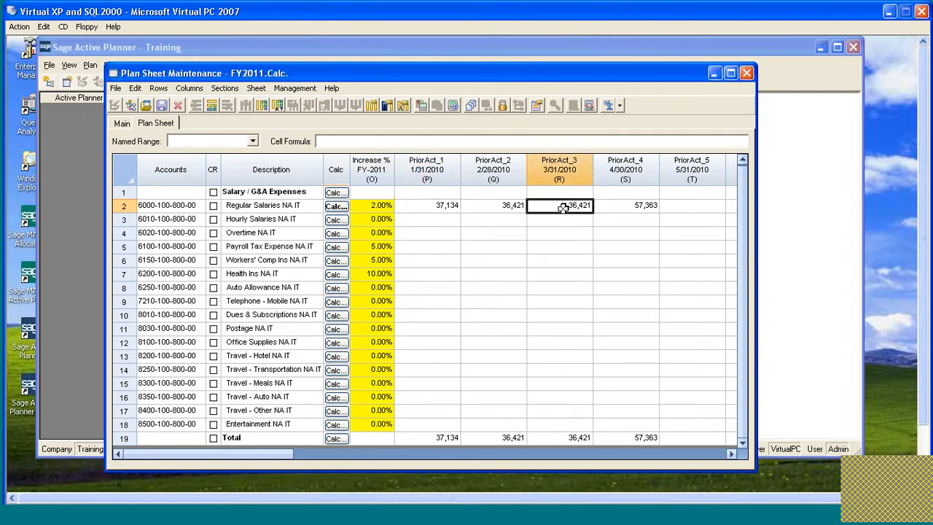
{"action": "left_click", "coordinate": [510, 205]}
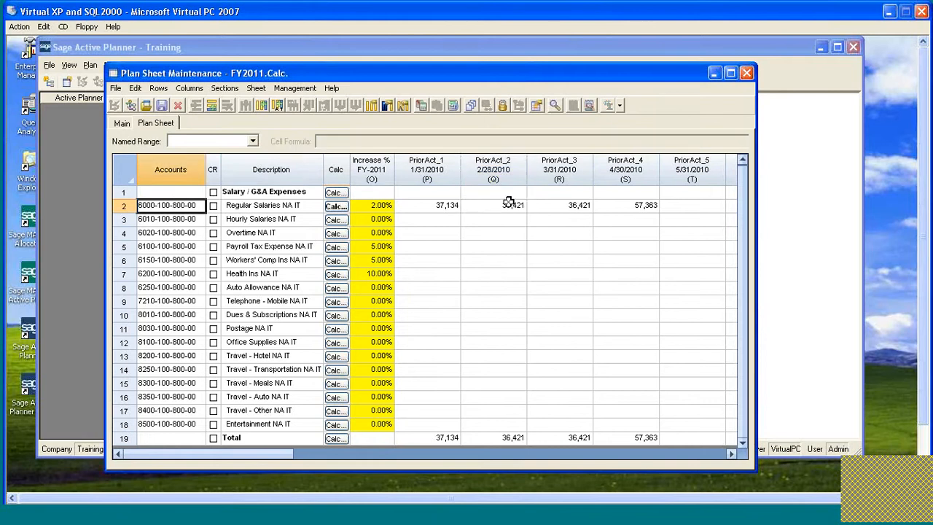
{"action": "left_click", "coordinate": [423, 108]}
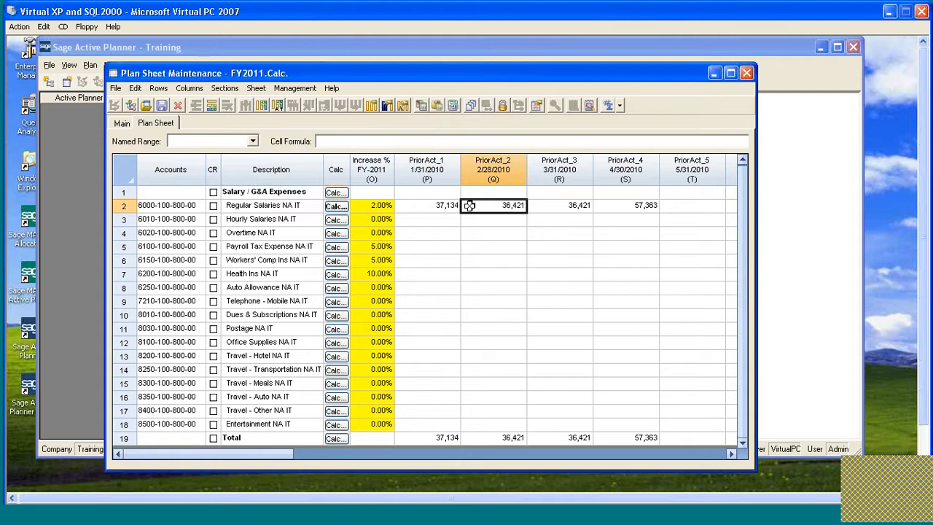
{"action": "left_click_drag", "start_coordinate": [485, 218], "coordinate": [483, 280]}
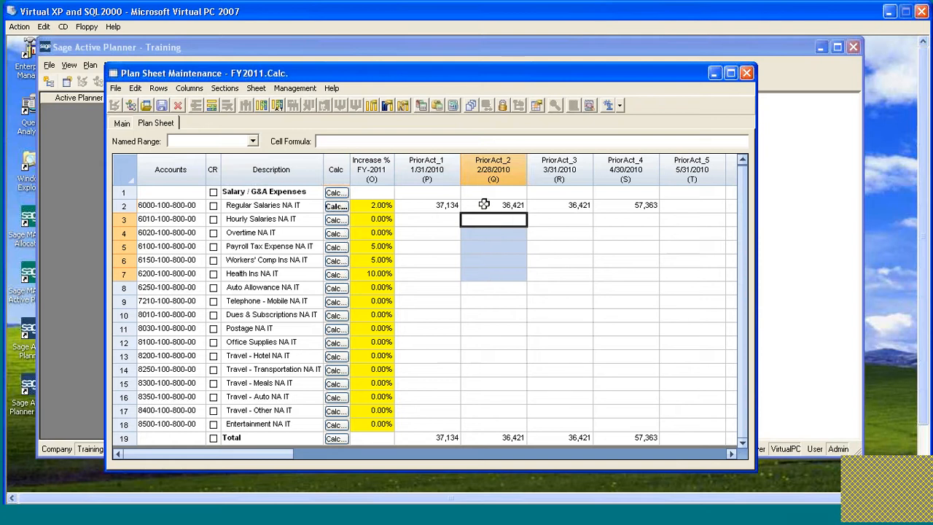
{"action": "left_click", "coordinate": [441, 110]}
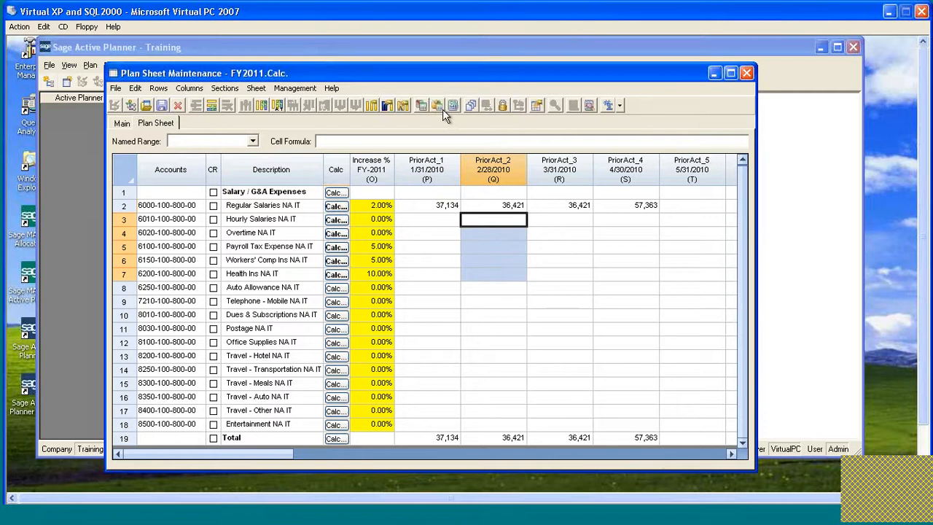
Review the calculation settings copied to the Overtime row and leave them without changes.
{"action": "left_click", "coordinate": [457, 248]}
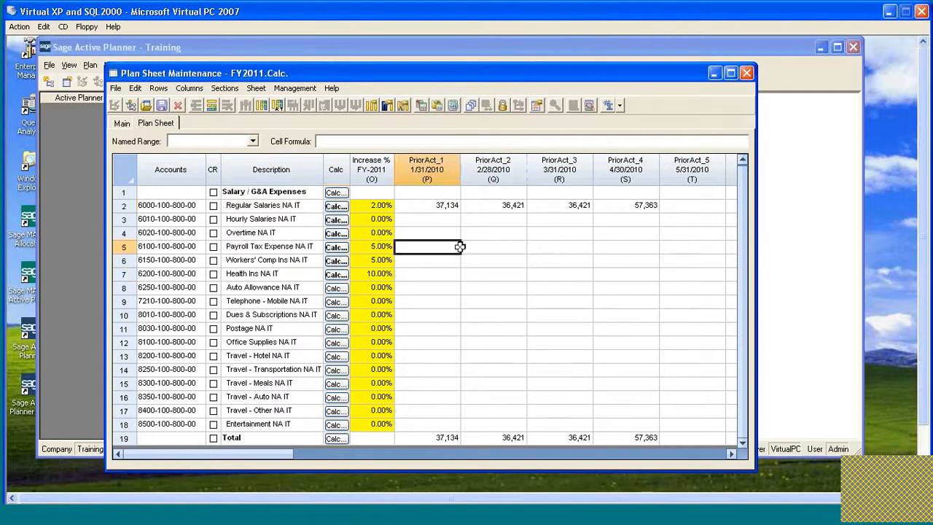
{"action": "left_click", "coordinate": [342, 234]}
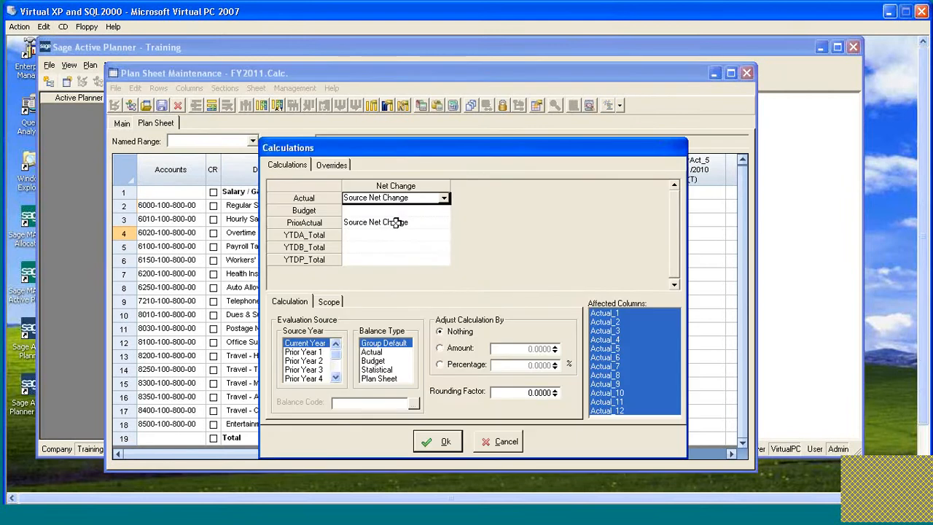
{"action": "left_click", "coordinate": [496, 447]}
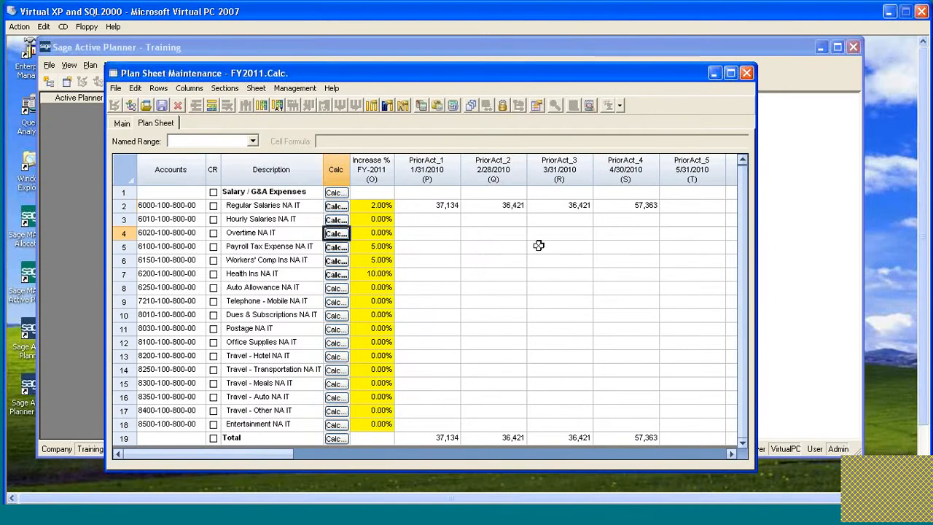
Refresh the calculations for rows 2 to 7, Regular Salaries through Health Ins, and close the refresh report.
{"action": "left_click", "coordinate": [122, 208]}
{"action": "left_click_drag", "start_coordinate": [122, 208], "coordinate": [115, 272]}
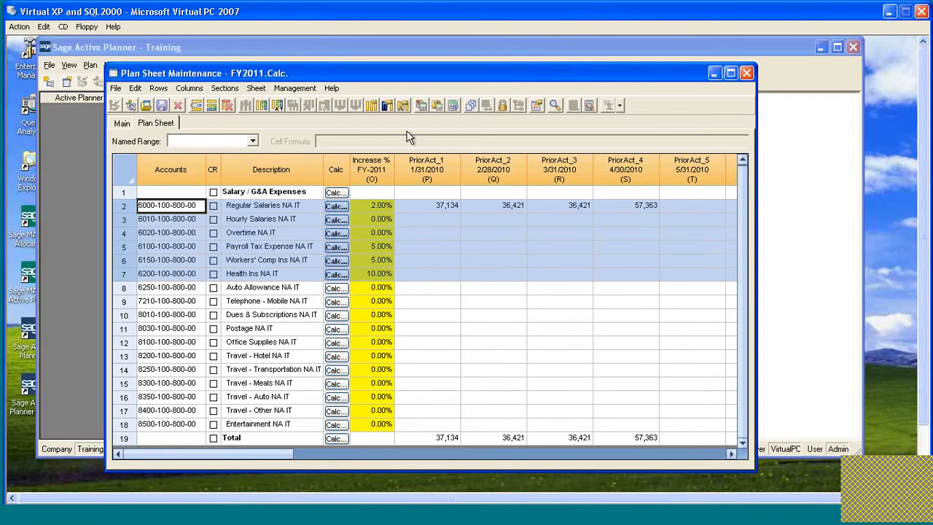
{"action": "left_click", "coordinate": [452, 107]}
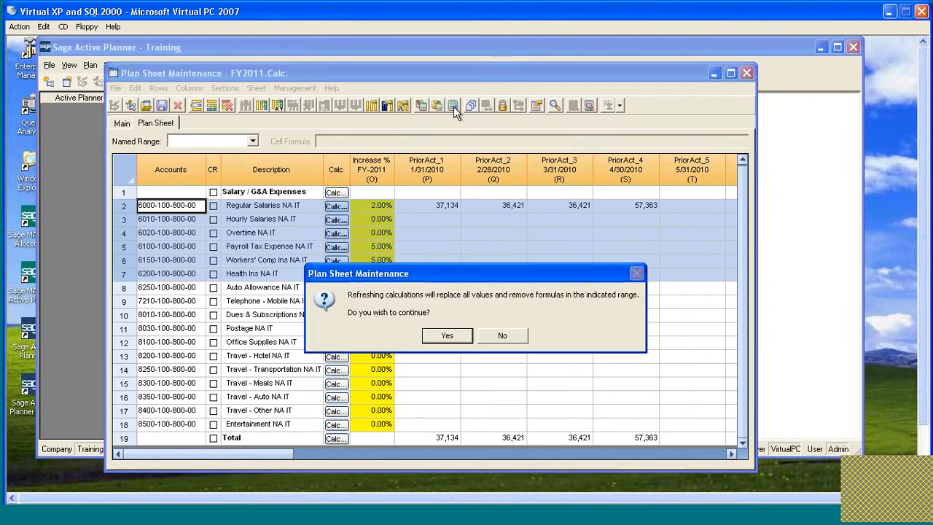
{"action": "left_click", "coordinate": [447, 335]}
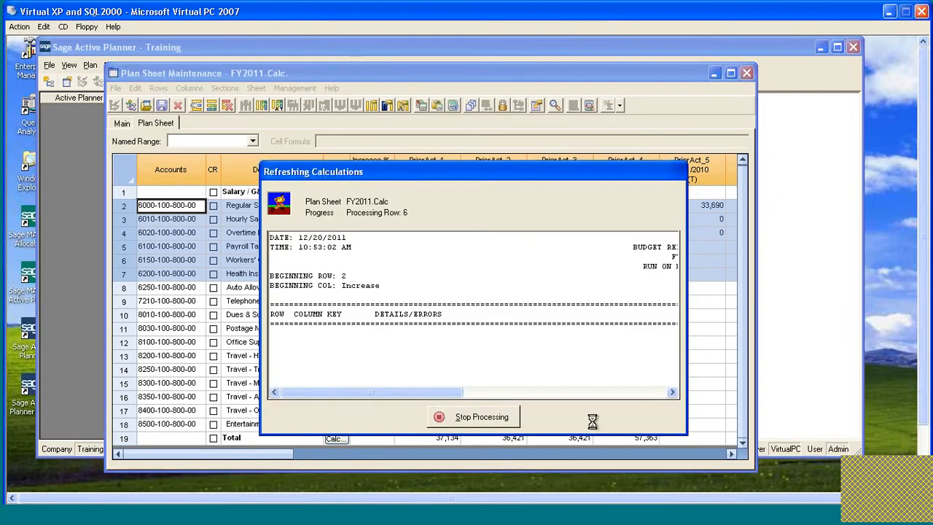
{"action": "left_click", "coordinate": [608, 418]}
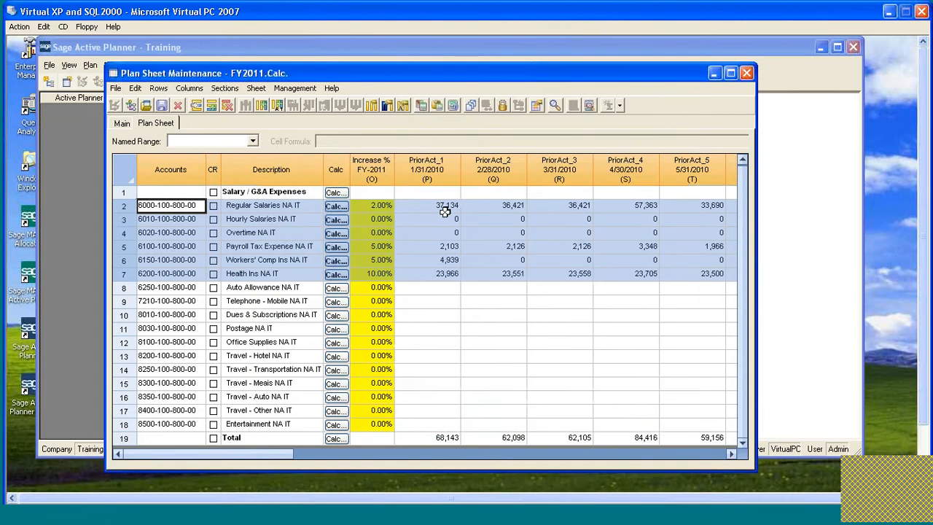
Examine the Budget columns for rows 2 to 7 against the PriorAct columns that feed them.
{"action": "left_click_drag", "start_coordinate": [196, 449], "coordinate": [481, 439]}
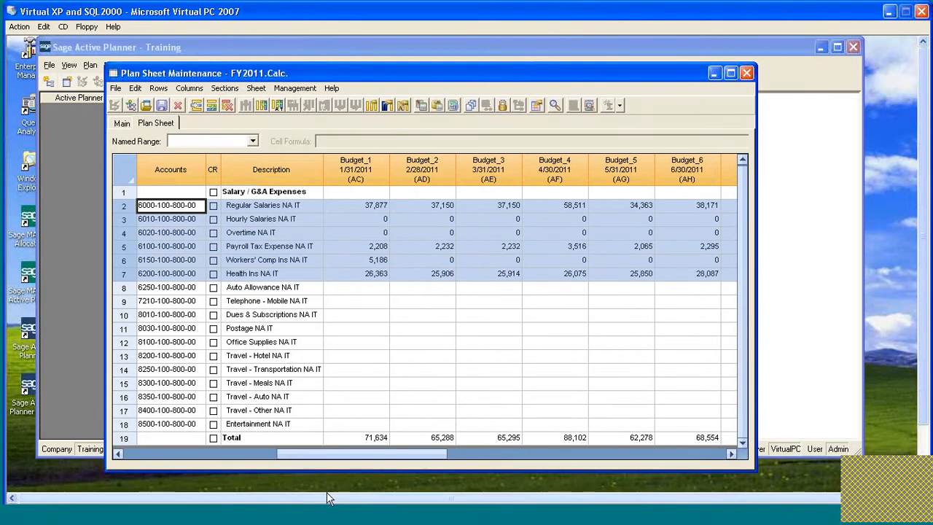
{"action": "left_click_drag", "start_coordinate": [332, 455], "coordinate": [315, 451]}
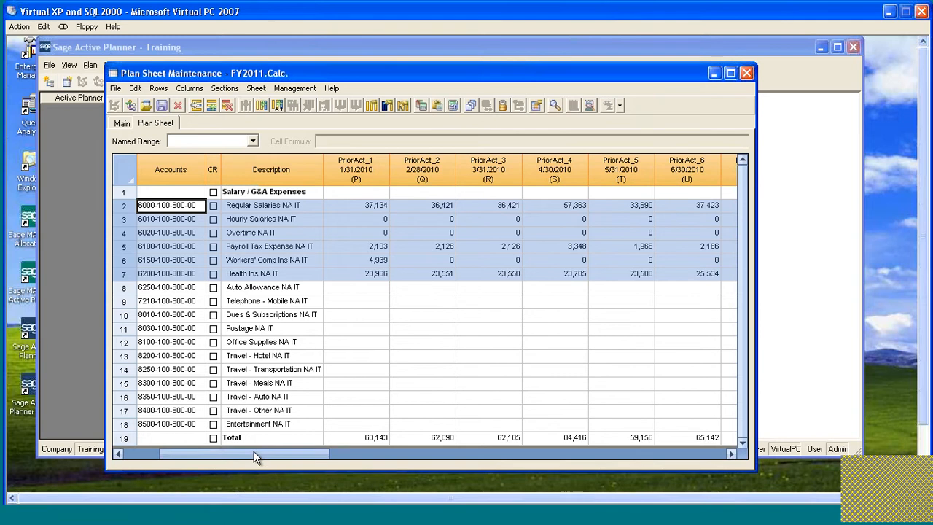
{"action": "left_click_drag", "start_coordinate": [255, 451], "coordinate": [190, 448]}
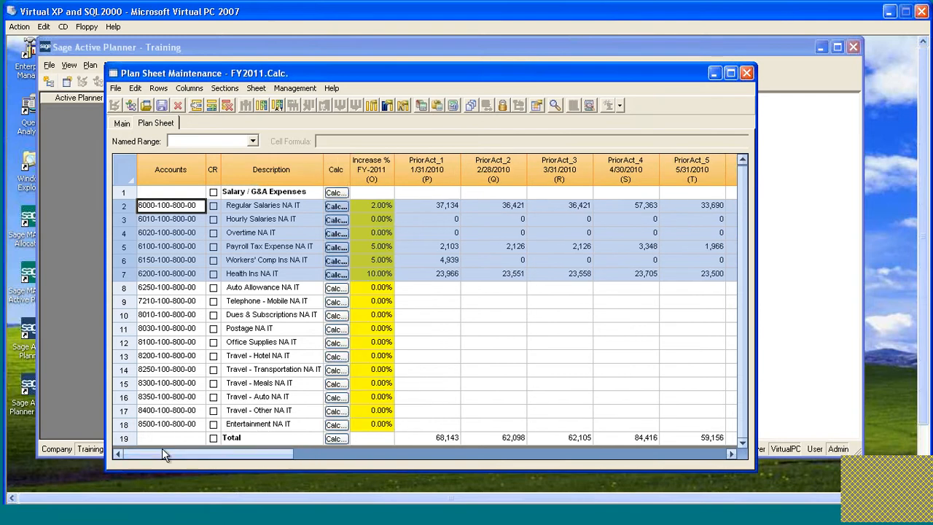
Overwrite the Regular Salaries amounts with 25,000 in PriorAct_1 and 24,000 in PriorAct_2.
{"action": "left_click", "coordinate": [441, 207]}
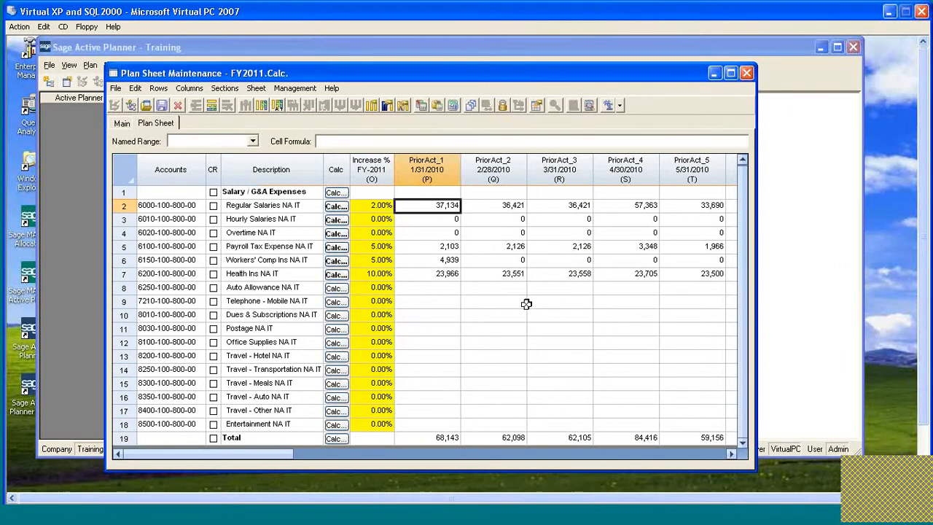
{"action": "type", "text": "25"}
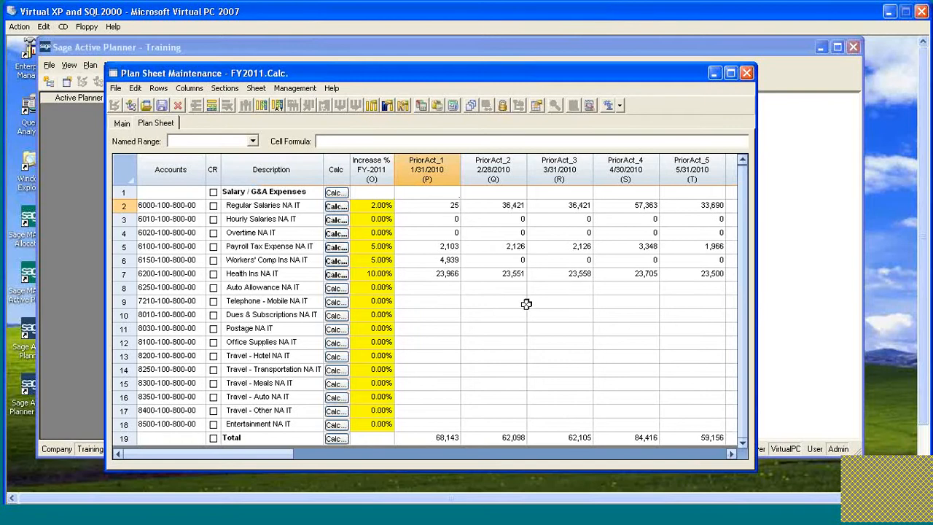
{"action": "type", "text": ",000"}
{"action": "key", "text": "Tab"}
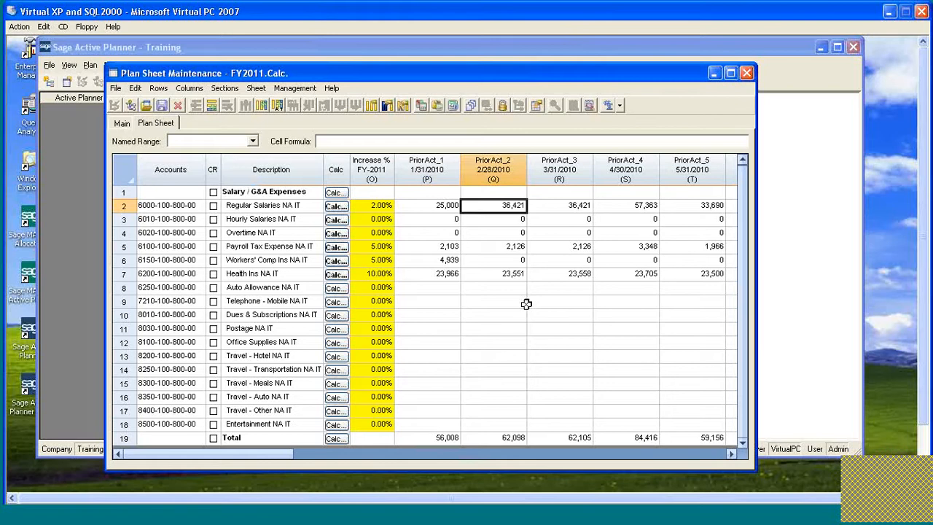
{"action": "type", "text": "240000"}
{"action": "key", "text": "Tab"}
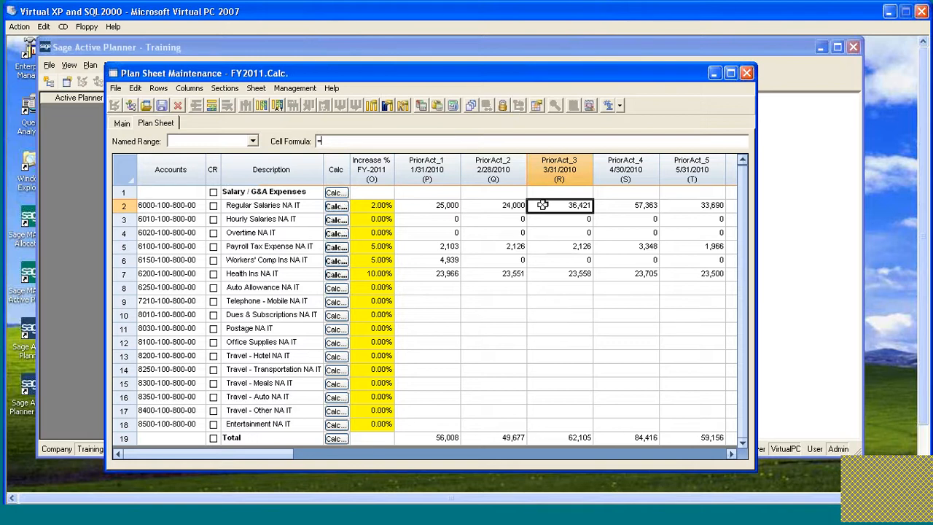
Enter the formula =Q2/12 in PriorAct_3 for Regular Salaries and check the contents of the three overridden cells.
{"action": "left_click", "coordinate": [508, 209]}
{"action": "key", "text": "End"}
{"action": "type", "text": "/12"}
{"action": "key", "text": "Return"}
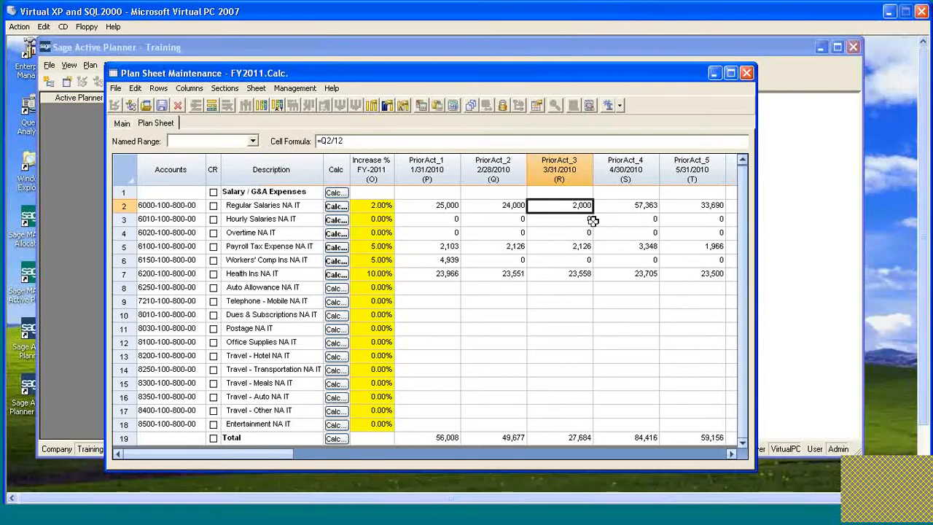
{"action": "left_click", "coordinate": [494, 208]}
{"action": "left_click", "coordinate": [452, 208]}
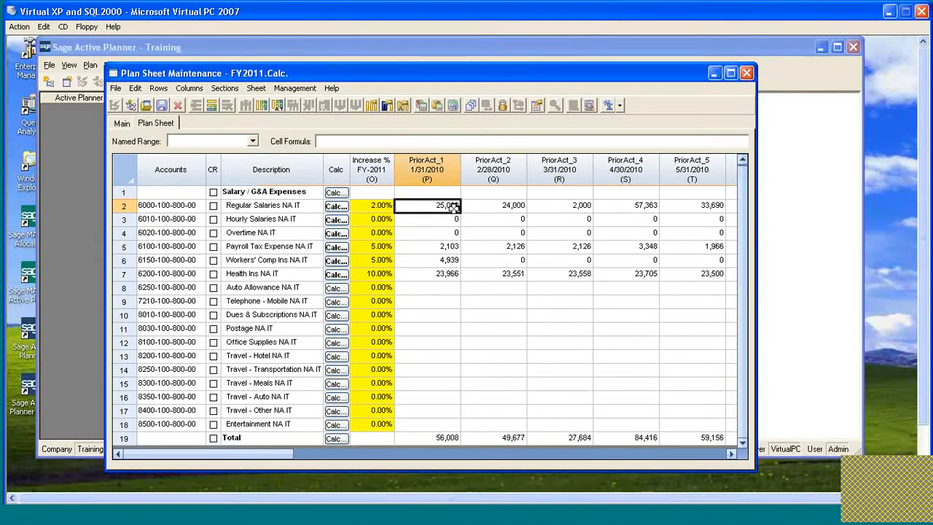
{"action": "left_click", "coordinate": [510, 208]}
{"action": "left_click", "coordinate": [557, 207]}
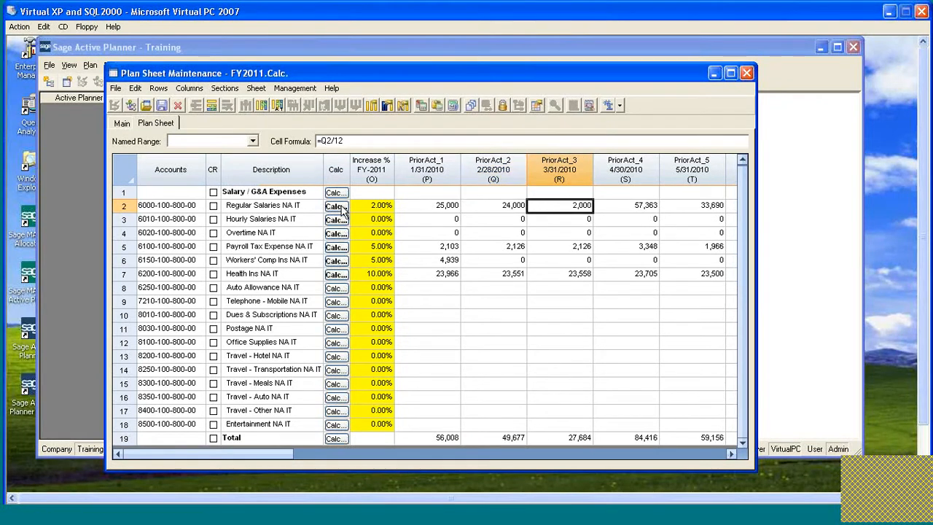
Refresh the calculations for only PriorAct_1 to PriorAct_3 in the Regular Salaries row and close the report.
{"action": "left_click", "coordinate": [431, 208]}
{"action": "left_click", "coordinate": [576, 206], "text": "shift"}
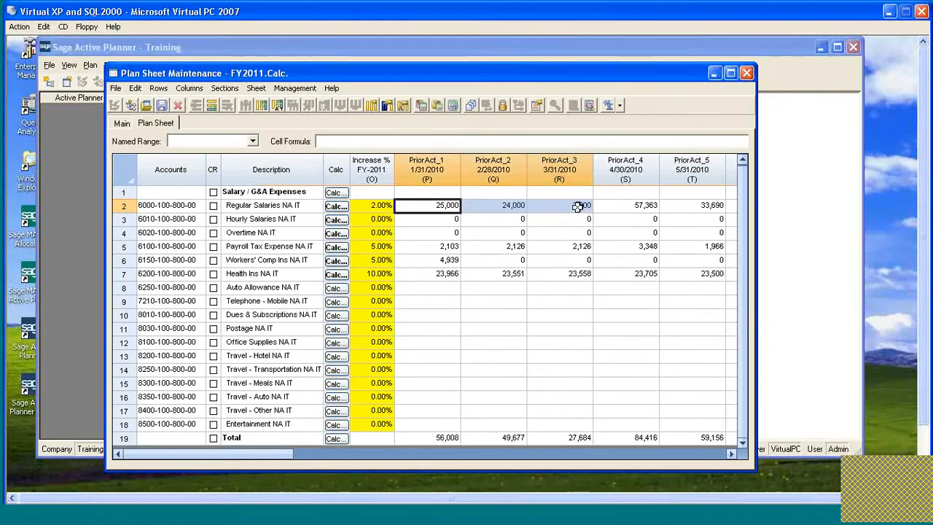
{"action": "left_click", "coordinate": [455, 106]}
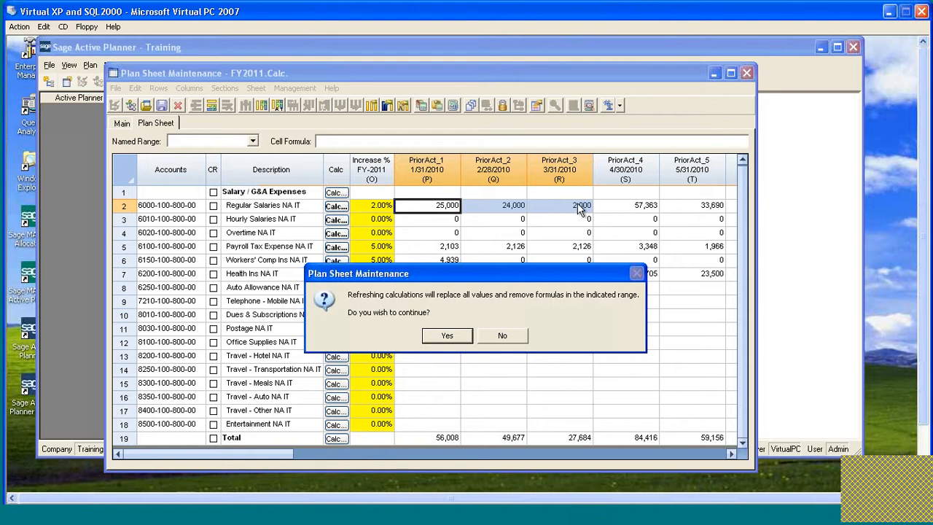
{"action": "left_click", "coordinate": [448, 337]}
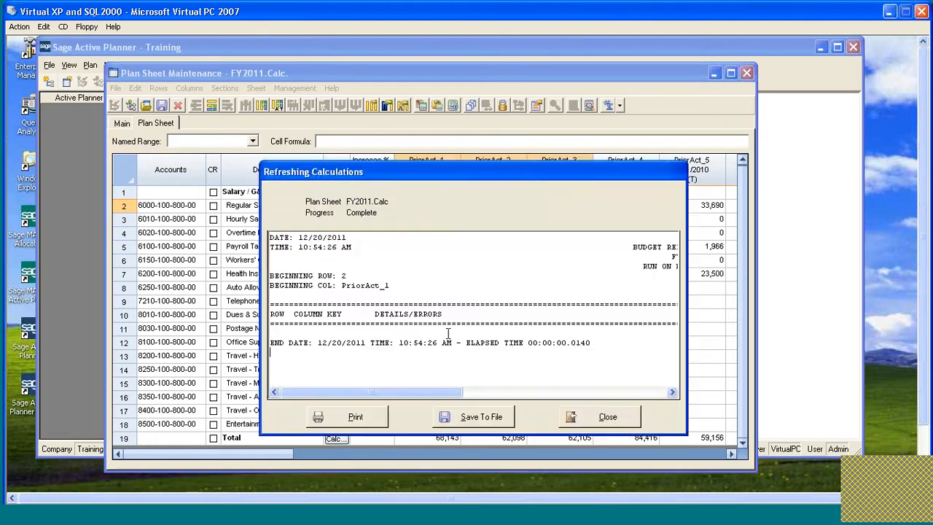
{"action": "left_click", "coordinate": [611, 419]}
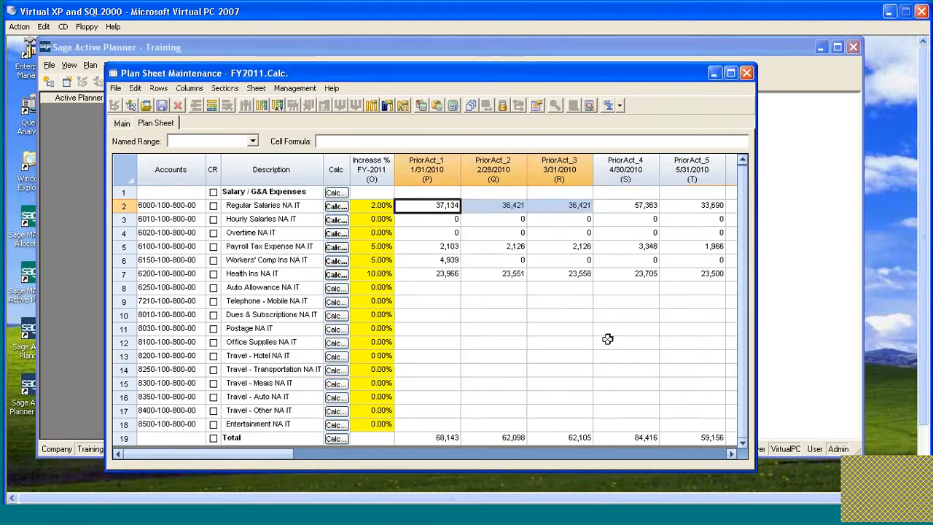
Check the Regular Salaries cells in PriorAct_1 to PriorAct_3 for any remaining formulas.
{"action": "left_click", "coordinate": [577, 206]}
{"action": "left_click", "coordinate": [510, 205]}
{"action": "left_click", "coordinate": [433, 205]}
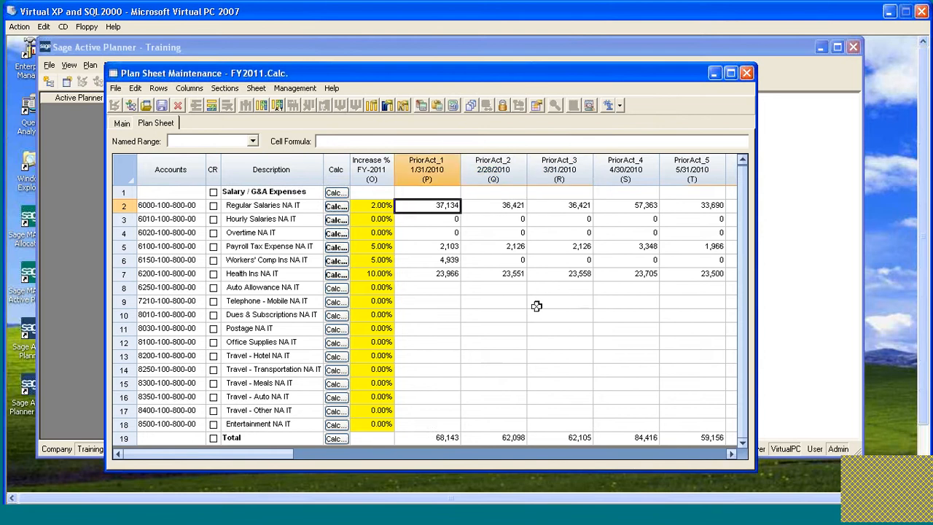
{"action": "left_click", "coordinate": [576, 206]}
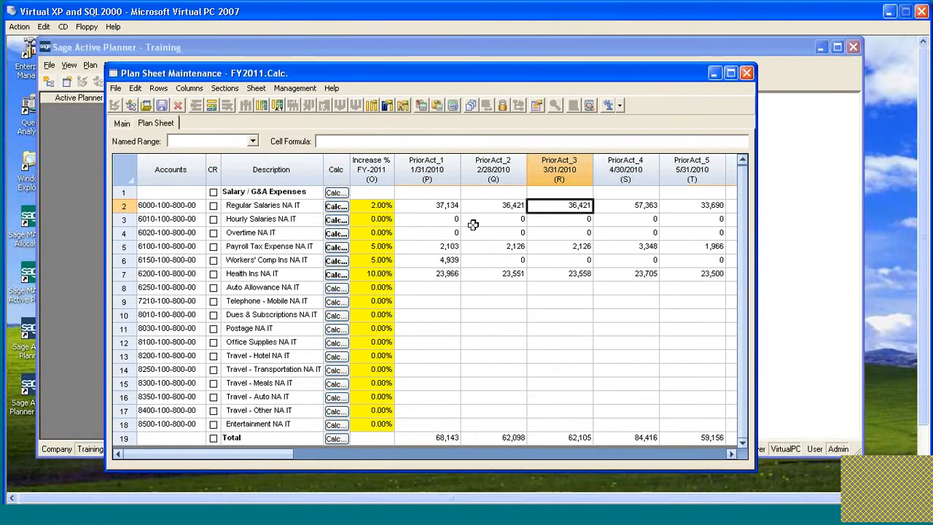
{"action": "left_click", "coordinate": [431, 210]}
{"action": "left_click", "coordinate": [503, 208]}
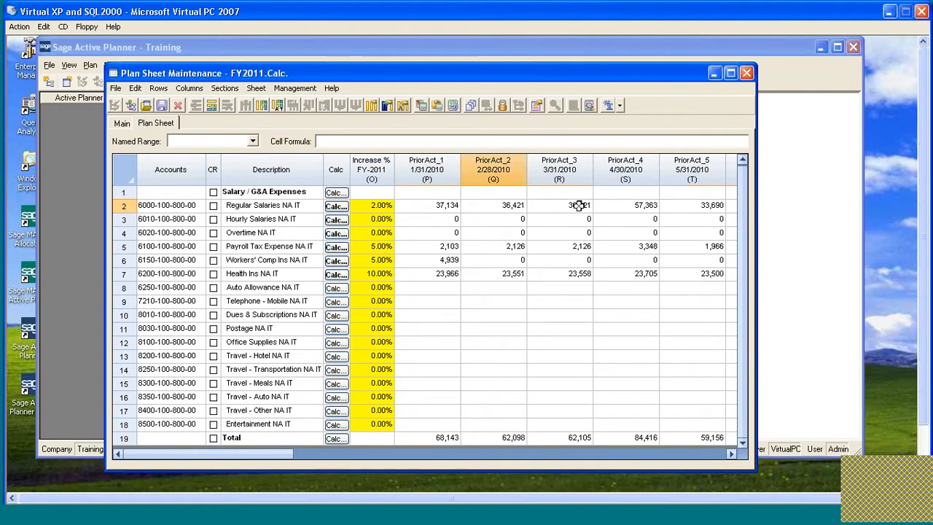
{"action": "left_click", "coordinate": [580, 206]}
{"action": "left_click", "coordinate": [502, 205]}
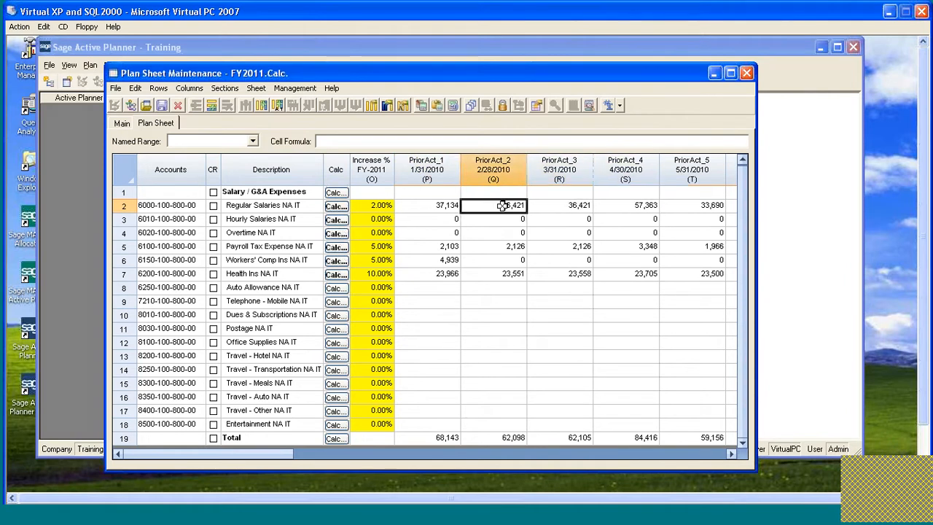
{"action": "left_click", "coordinate": [450, 206]}
{"action": "left_click", "coordinate": [586, 206]}
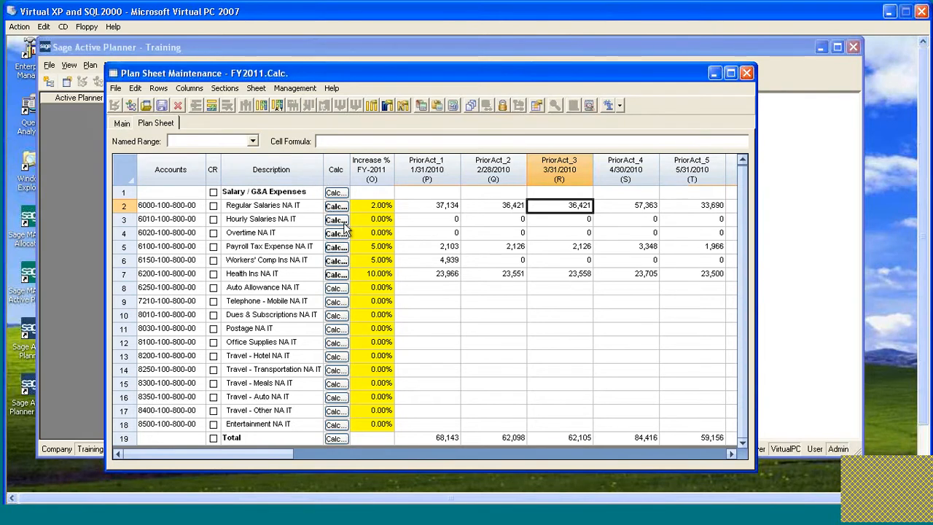
Set the Hourly Salaries row's Actual and PriorActual calculations to None and accept the settings.
{"action": "left_click", "coordinate": [341, 221]}
{"action": "left_click", "coordinate": [341, 222]}
{"action": "left_click", "coordinate": [443, 198]}
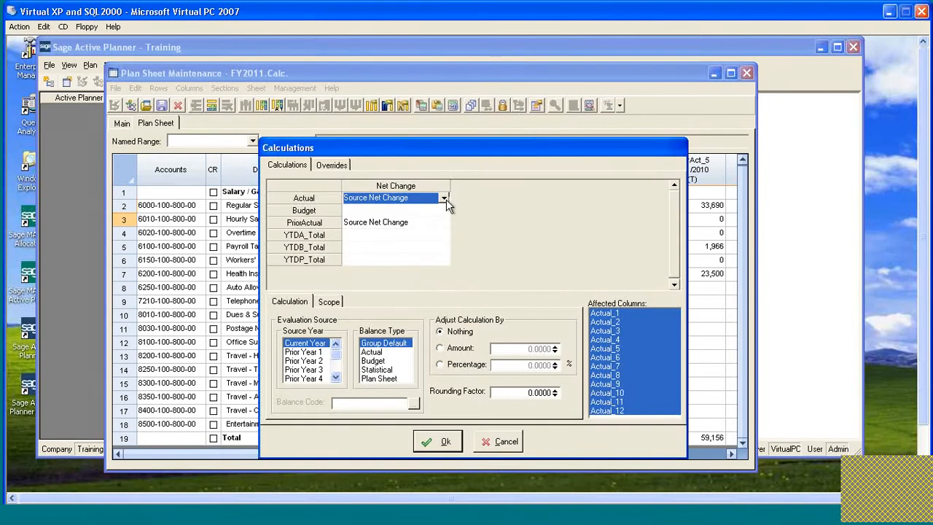
{"action": "left_click", "coordinate": [430, 209]}
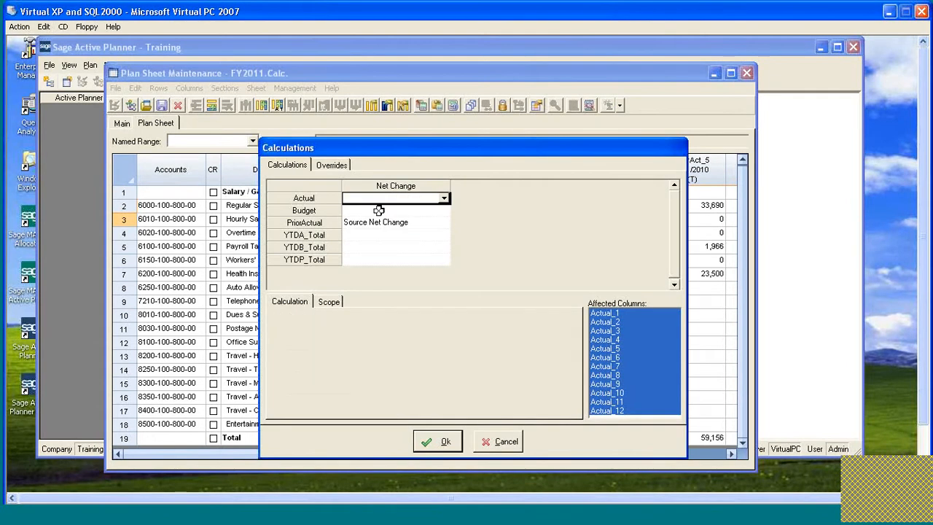
{"action": "left_click", "coordinate": [421, 223]}
{"action": "left_click", "coordinate": [443, 222]}
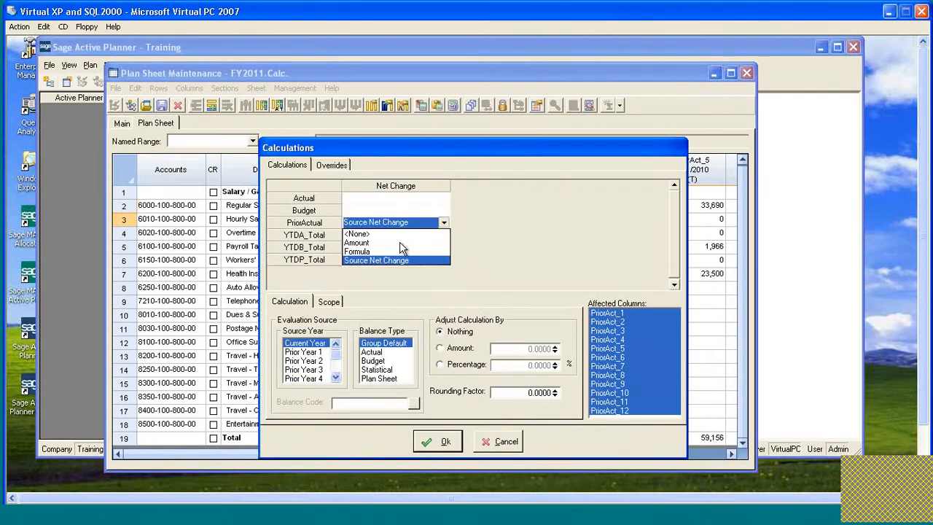
{"action": "left_click", "coordinate": [390, 234]}
{"action": "left_click", "coordinate": [438, 441]}
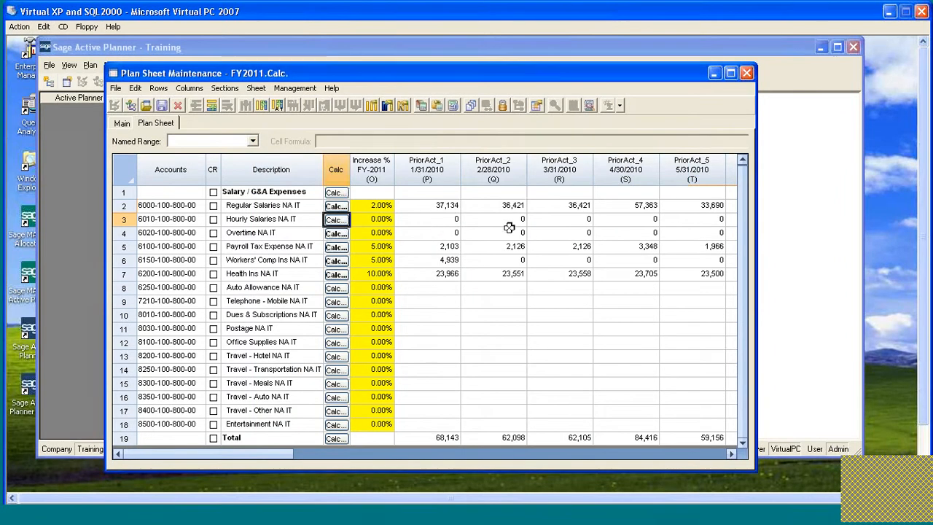
Cut the calculations from rows 3 to 7, Hourly Salaries through Health Ins, in one operation.
{"action": "left_click_drag", "start_coordinate": [500, 221], "coordinate": [500, 273]}
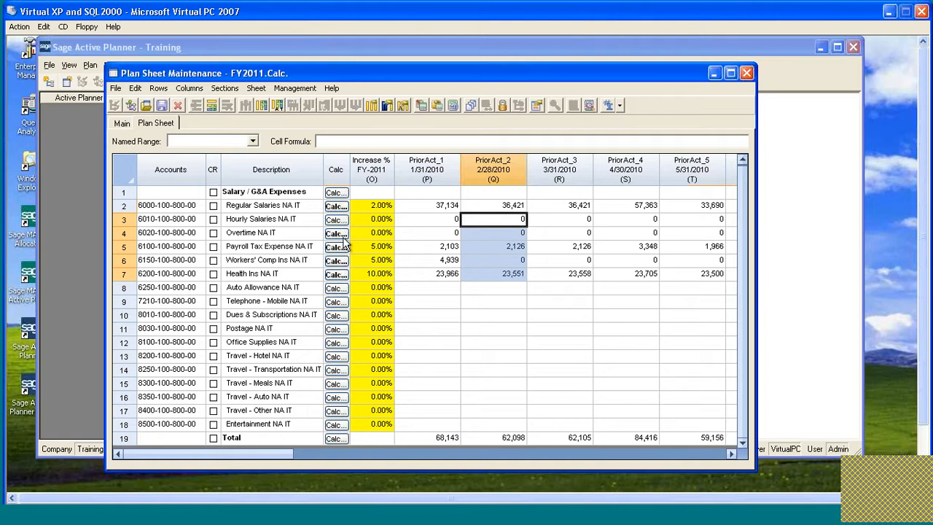
{"action": "right_click", "coordinate": [490, 225]}
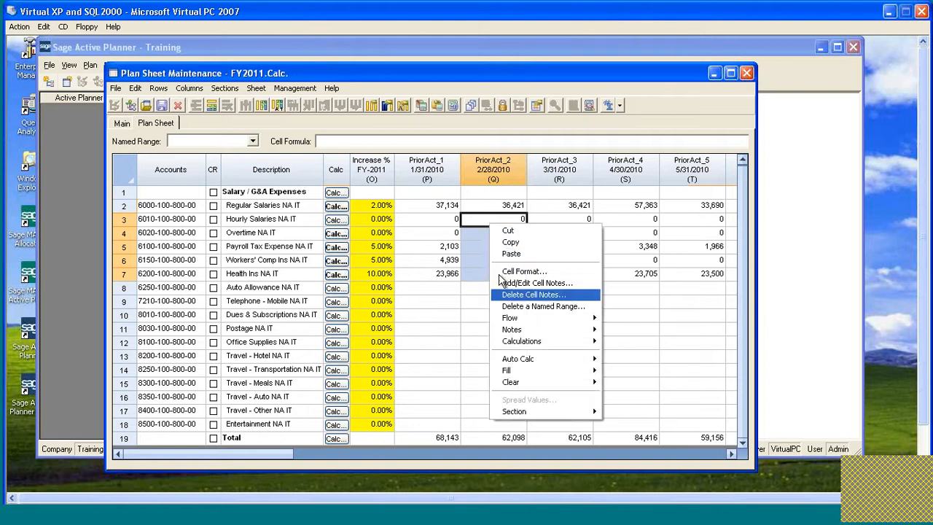
{"action": "mouse_move", "coordinate": [565, 343]}
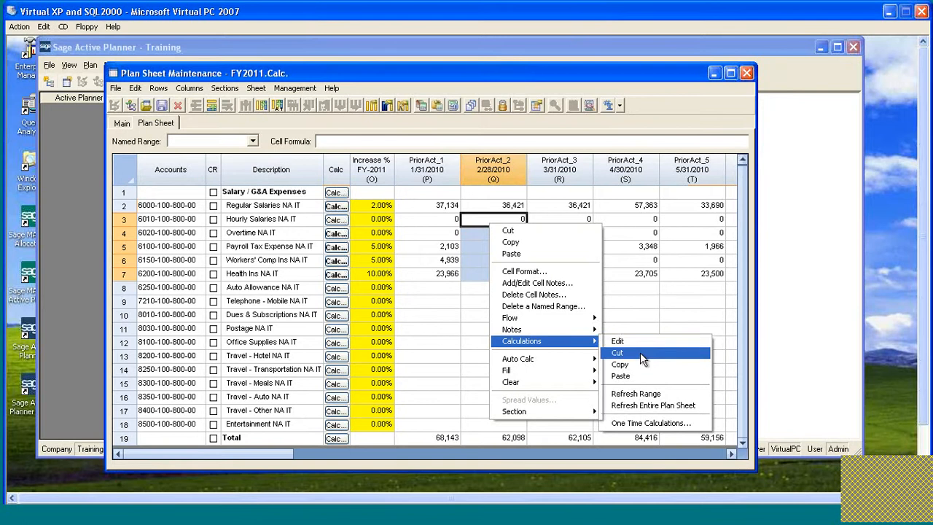
{"action": "left_click", "coordinate": [640, 354]}
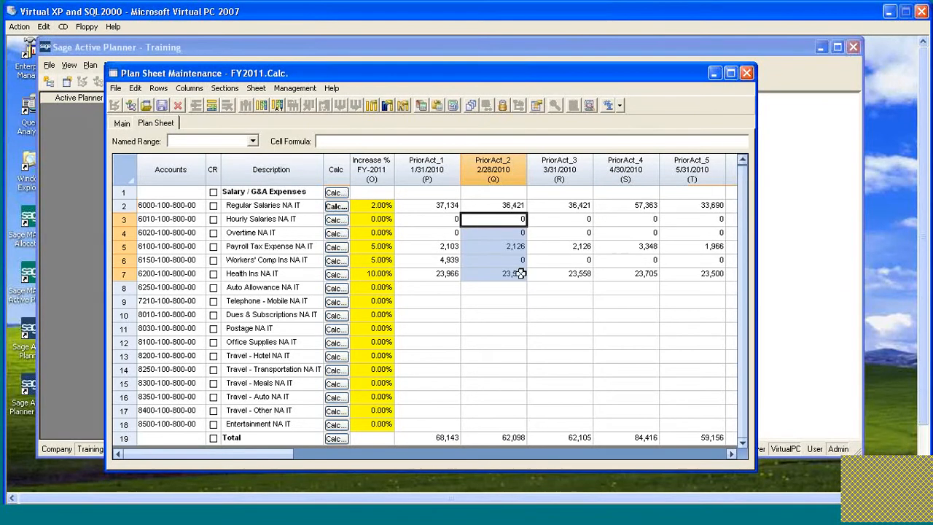
{"action": "left_click", "coordinate": [499, 234]}
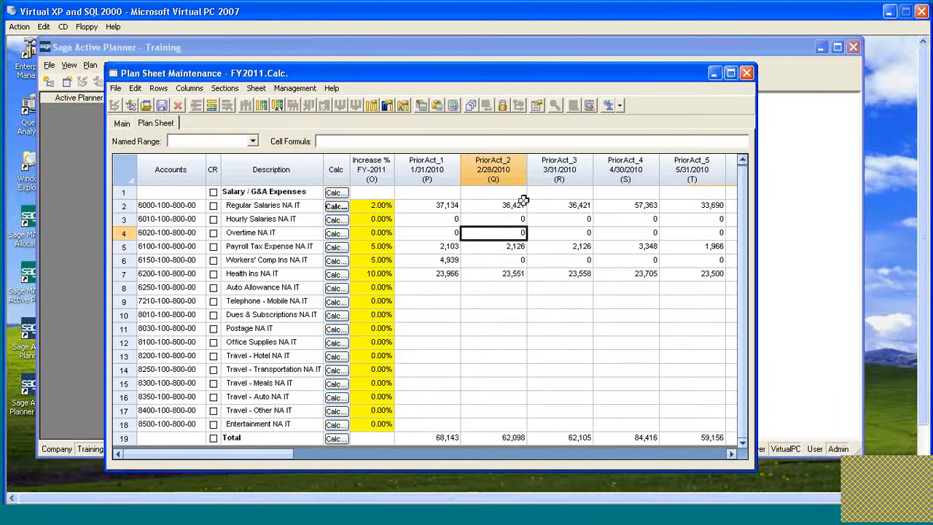
Open the calculation settings of the Regular Salaries row at the PriorActual entry.
{"action": "left_click", "coordinate": [337, 207]}
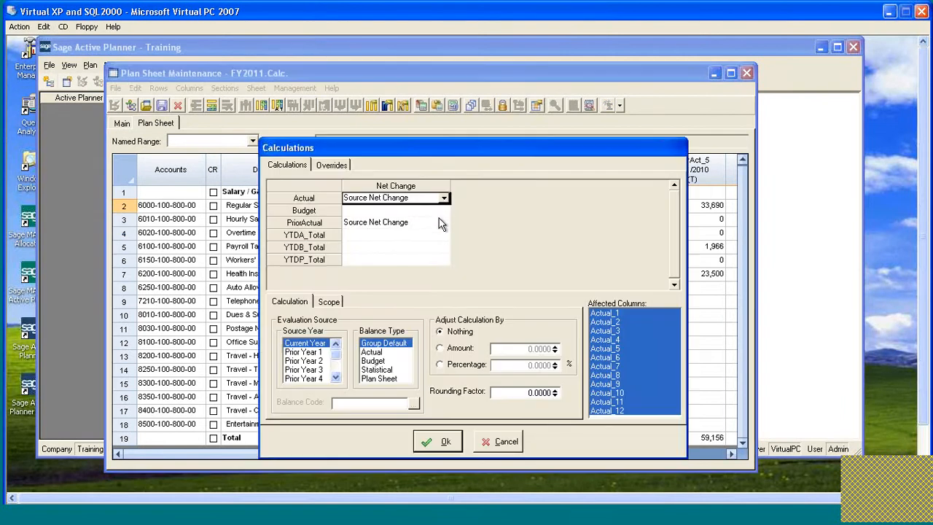
{"action": "left_click", "coordinate": [442, 223]}
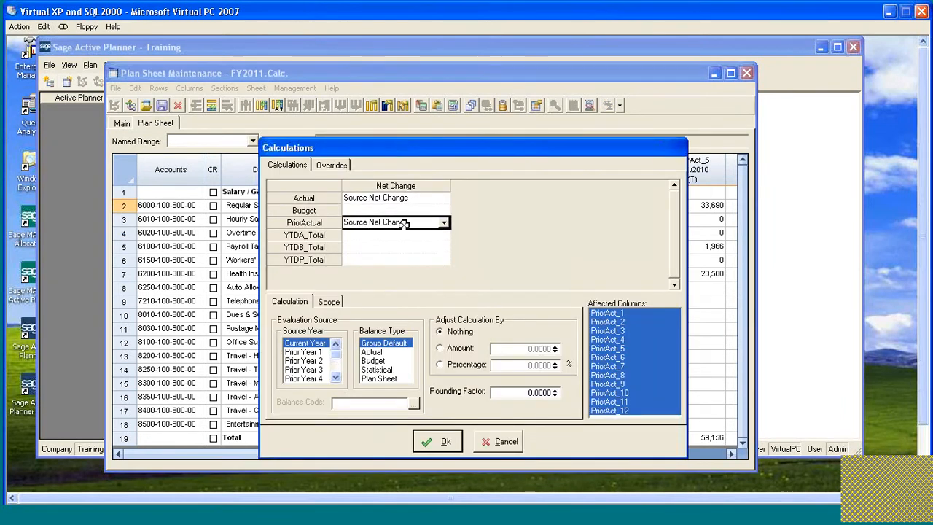
Try Amount as the calculation type for the Regular Salaries row's PriorActual columns.
{"action": "left_click", "coordinate": [443, 223]}
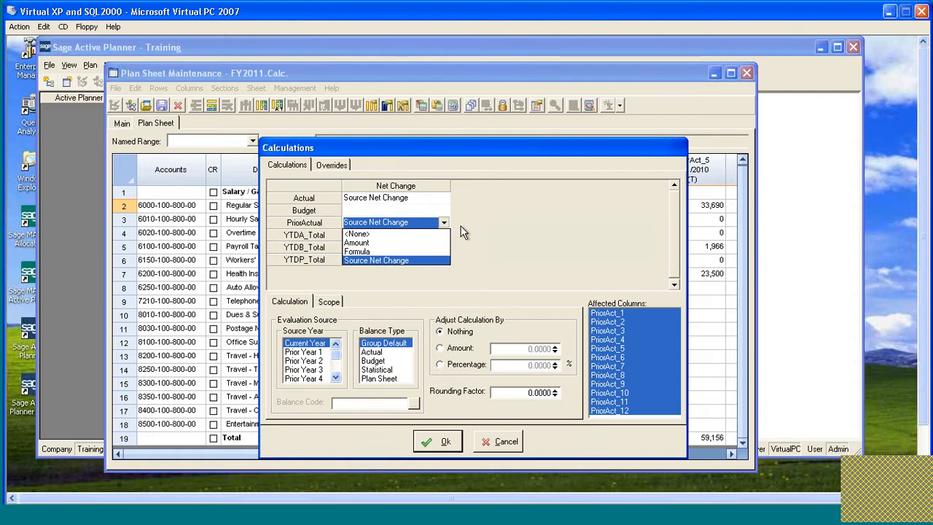
{"action": "left_click", "coordinate": [376, 243]}
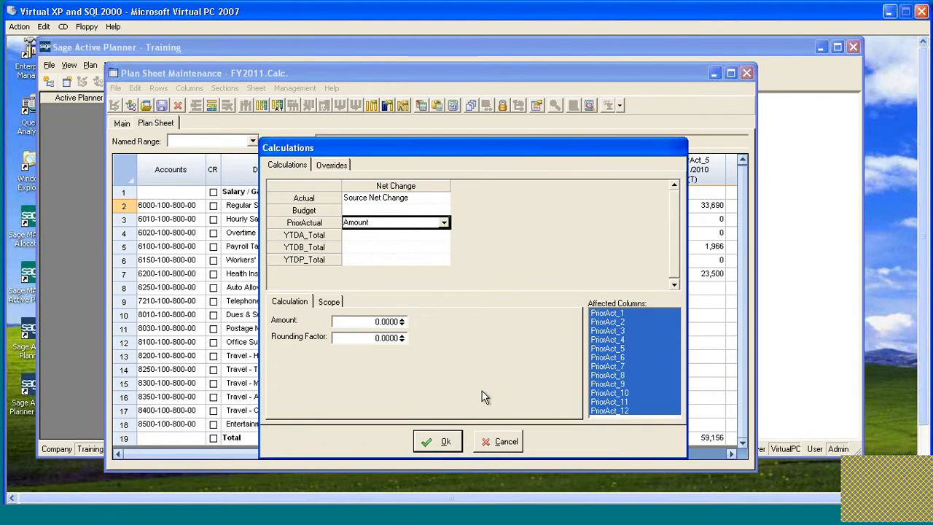
{"action": "type", "text": "1000000"}
{"action": "key", "text": "BackSpace"}
{"action": "key", "text": "BackSpace"}
{"action": "left_click_drag", "start_coordinate": [446, 145], "coordinate": [446, 128]}
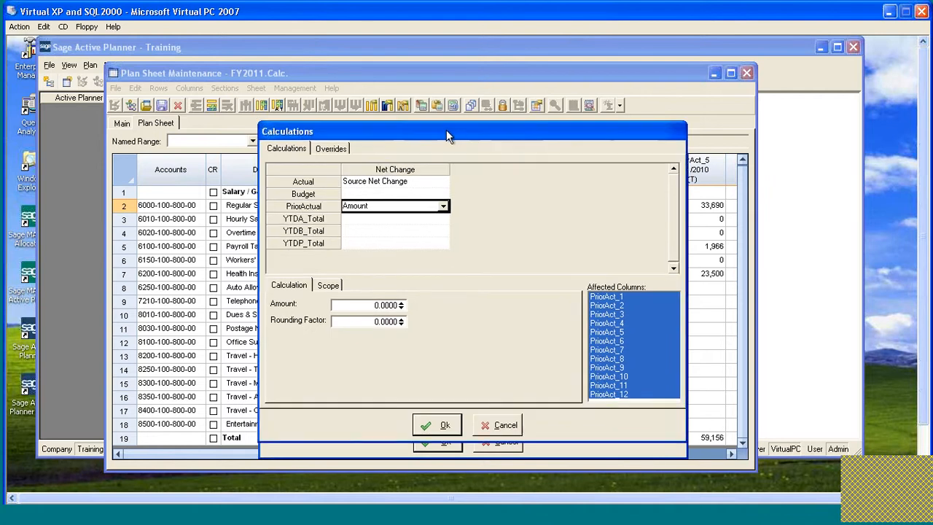
Set the PriorActual calculation type to Formula and look up the existing sheet formulas.
{"action": "left_click", "coordinate": [443, 206]}
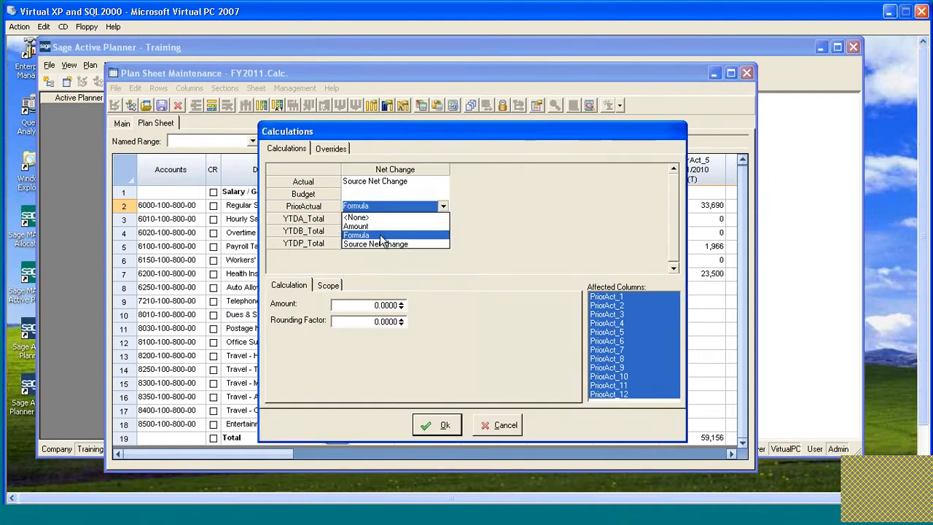
{"action": "left_click", "coordinate": [379, 234]}
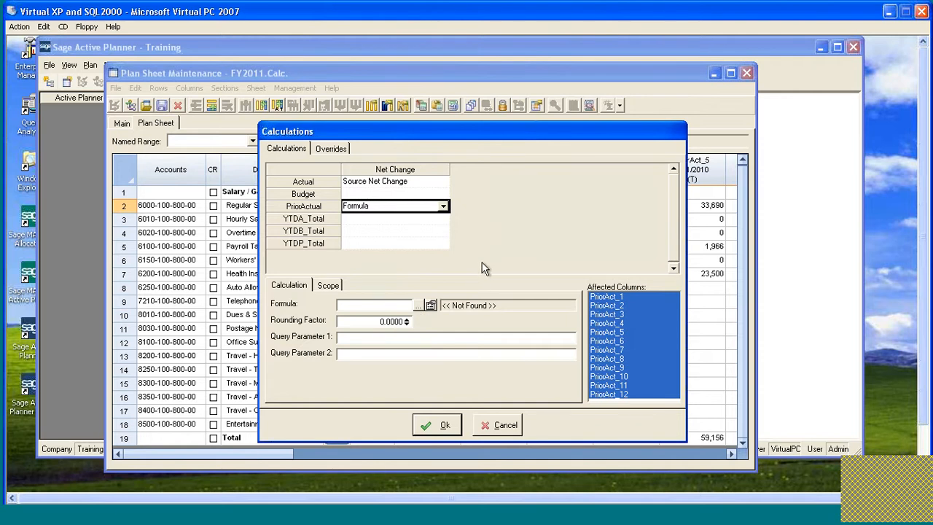
{"action": "left_click", "coordinate": [422, 304]}
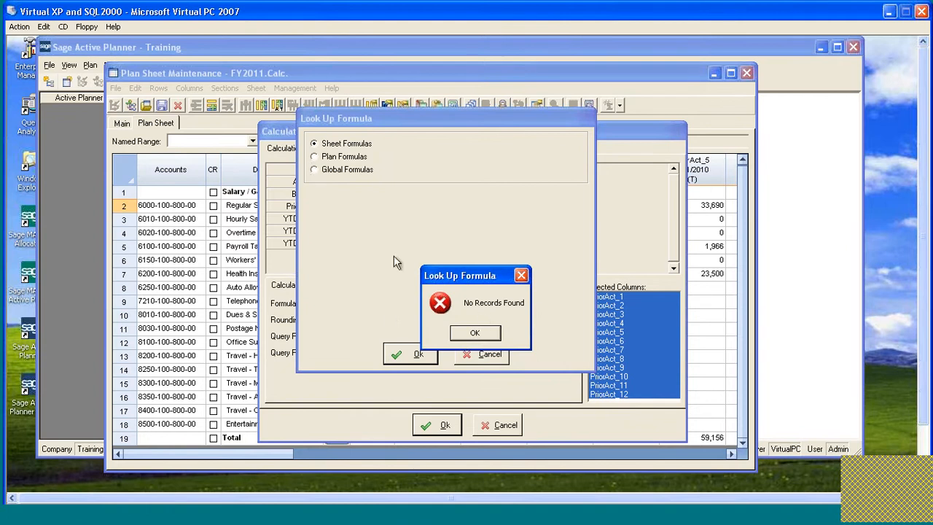
{"action": "left_click", "coordinate": [479, 334]}
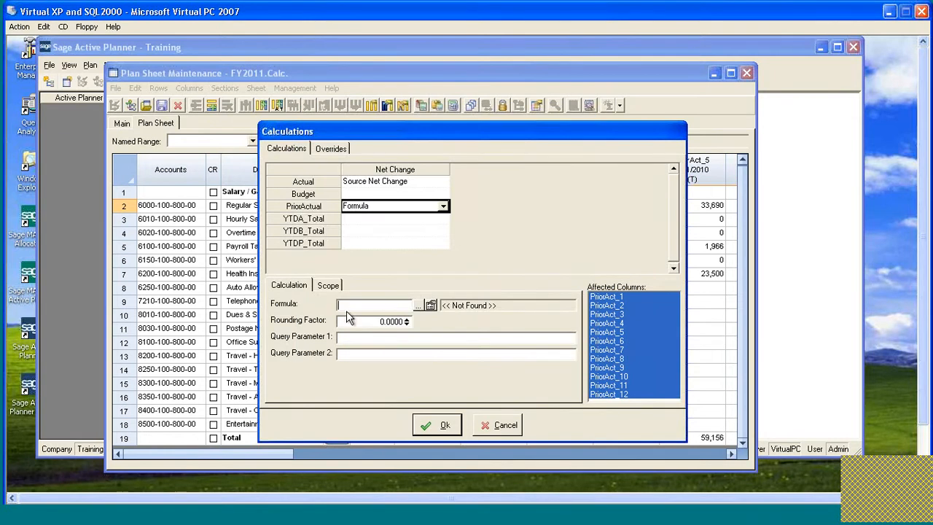
Start a new sheet formula with the key Acct_SNC and the description Acounts SNC.
{"action": "left_click", "coordinate": [431, 305]}
{"action": "left_click_drag", "start_coordinate": [487, 162], "coordinate": [489, 133]}
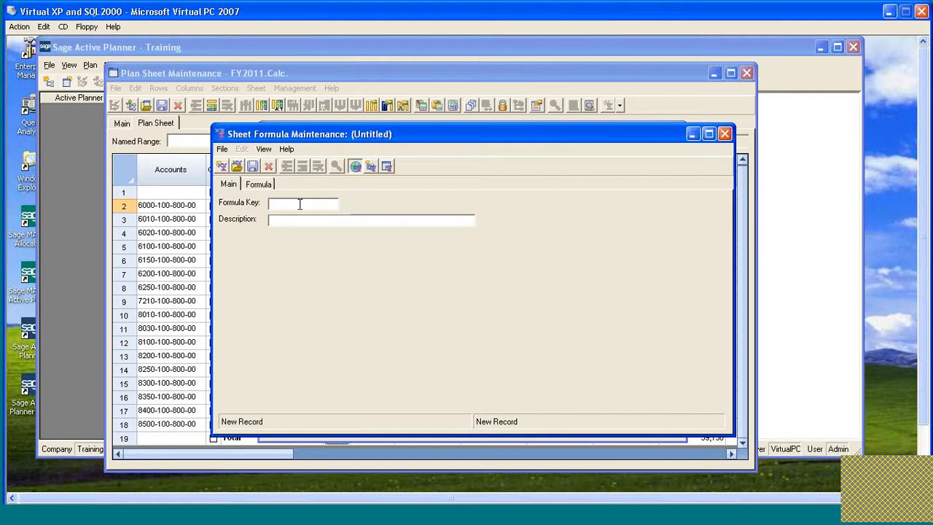
{"action": "type", "text": "A"}
{"action": "type", "text": "c"}
{"action": "type", "text": "c"}
{"action": "type", "text": "t"}
{"action": "type", "text": "_SN"}
{"action": "type", "text": "C"}
{"action": "type", "text": "Ac"}
{"action": "type", "text": "ounts"}
{"action": "type", "text": " SNC"}
{"action": "left_click_drag", "start_coordinate": [466, 133], "coordinate": [467, 129]}
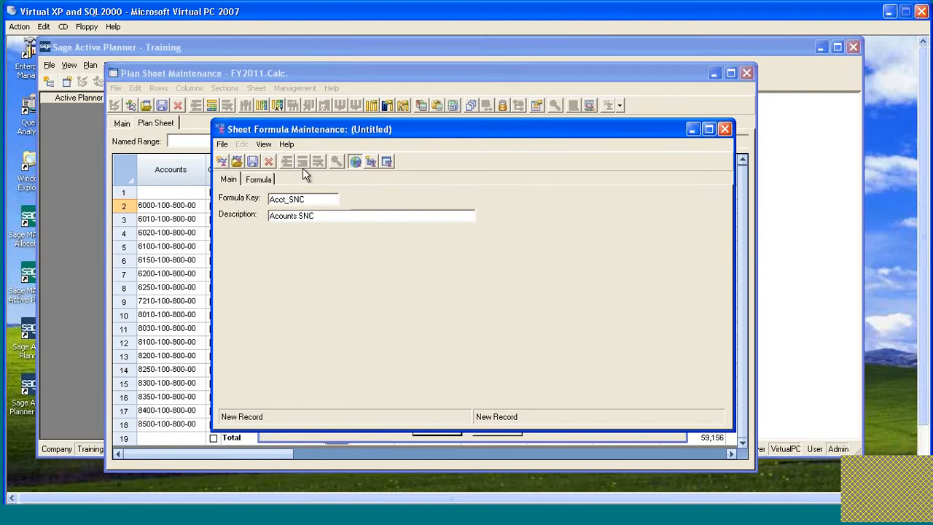
Make the first line of the Acct_SNC formula an Account type line.
{"action": "left_click", "coordinate": [267, 179]}
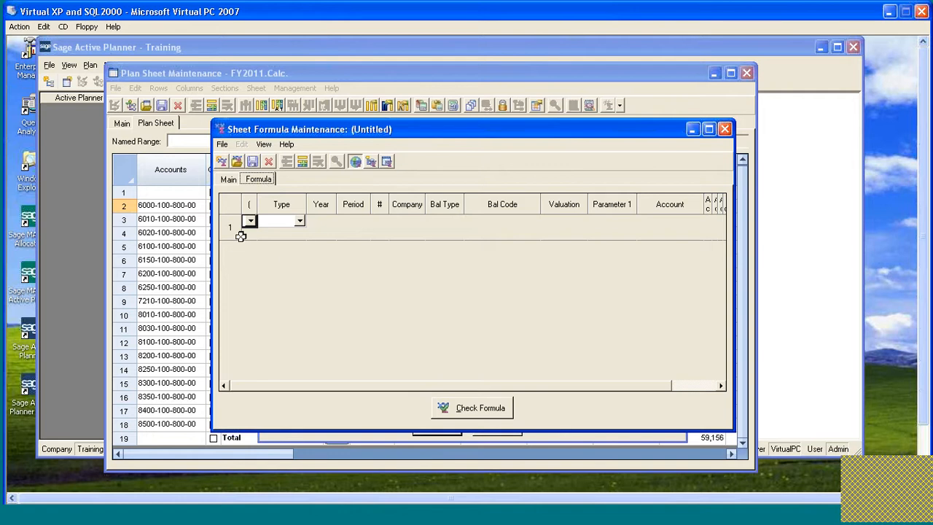
{"action": "left_click", "coordinate": [300, 223]}
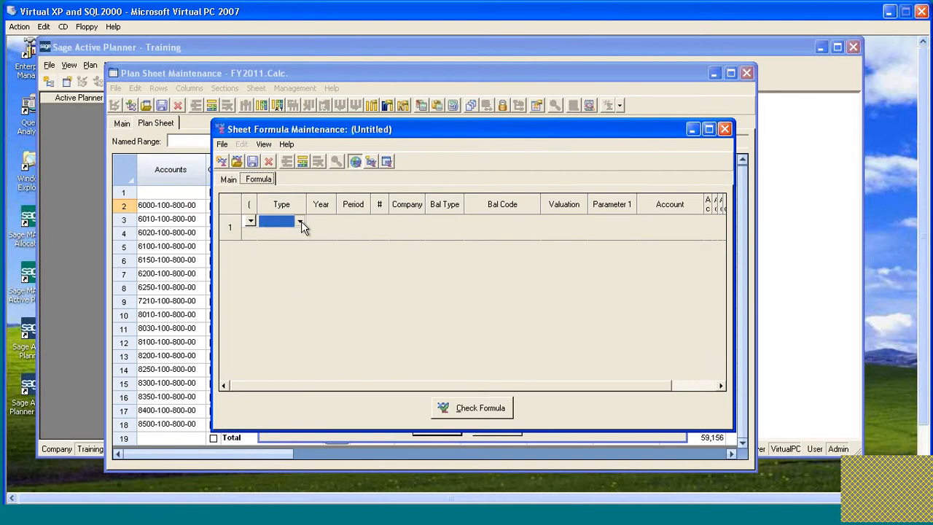
{"action": "left_click", "coordinate": [301, 223]}
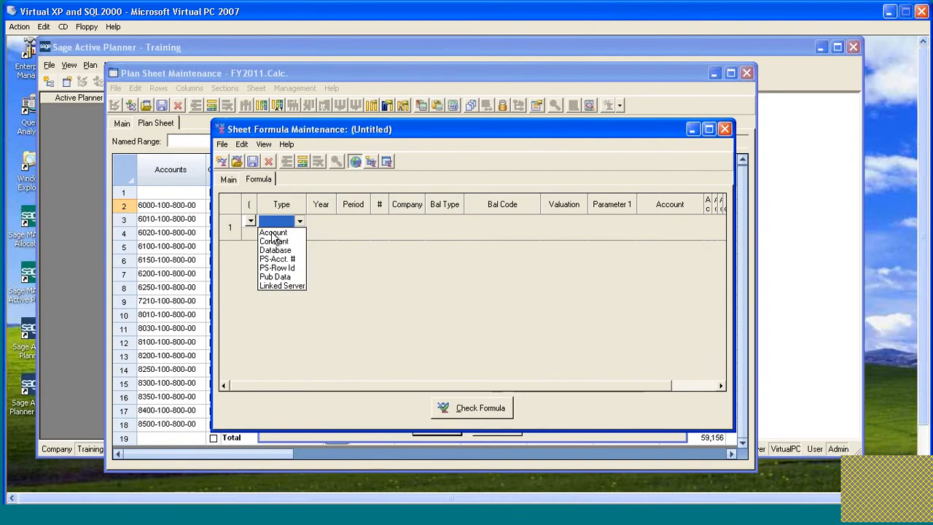
{"action": "left_click", "coordinate": [271, 232]}
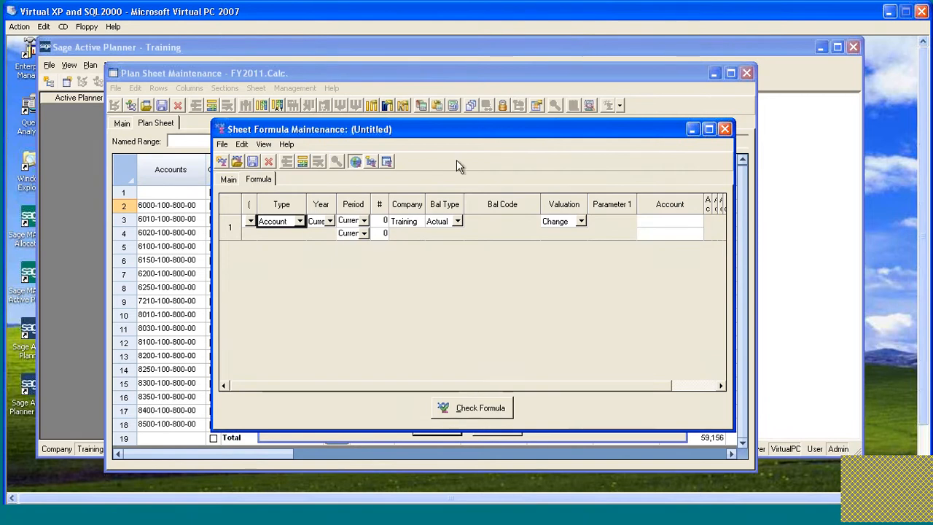
{"action": "left_click_drag", "start_coordinate": [458, 129], "coordinate": [451, 128]}
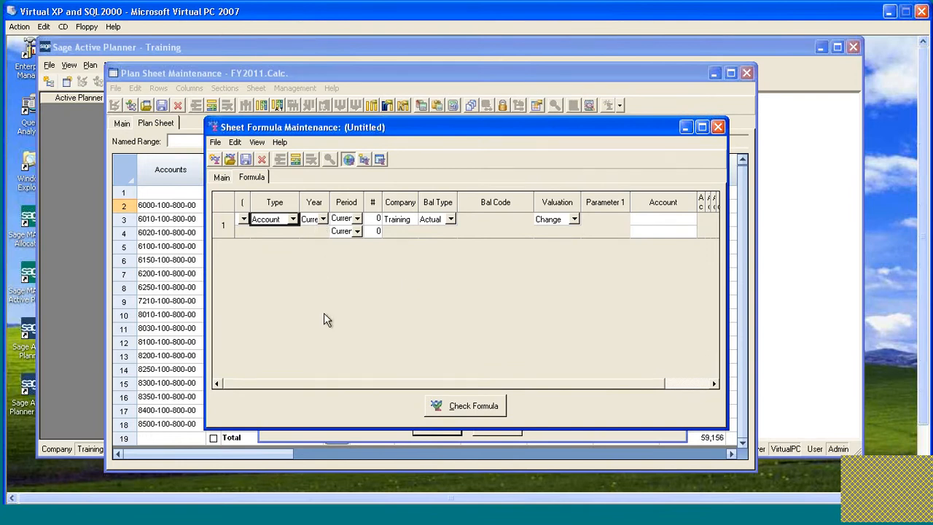
{"action": "left_click_drag", "start_coordinate": [501, 131], "coordinate": [491, 135]}
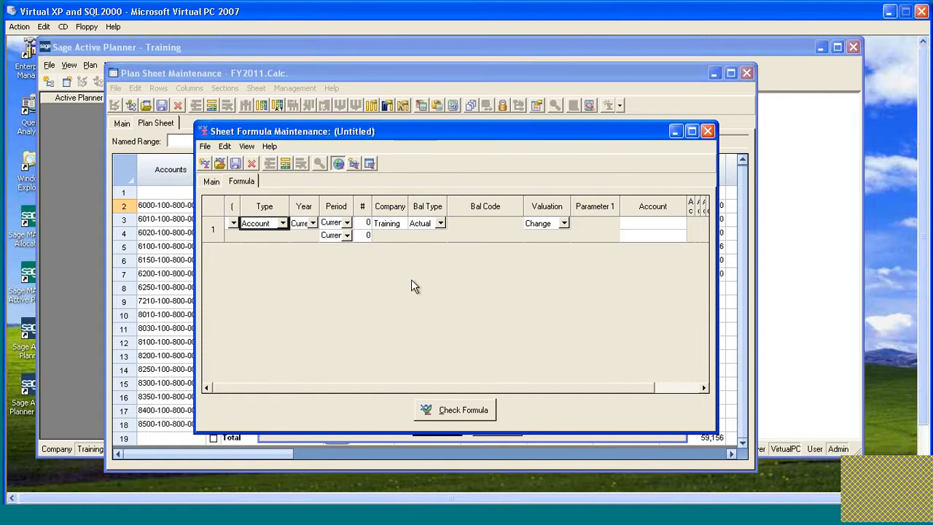
Look up the companies available for the formula line and set its balance type to Actual.
{"action": "double_click", "coordinate": [392, 225]}
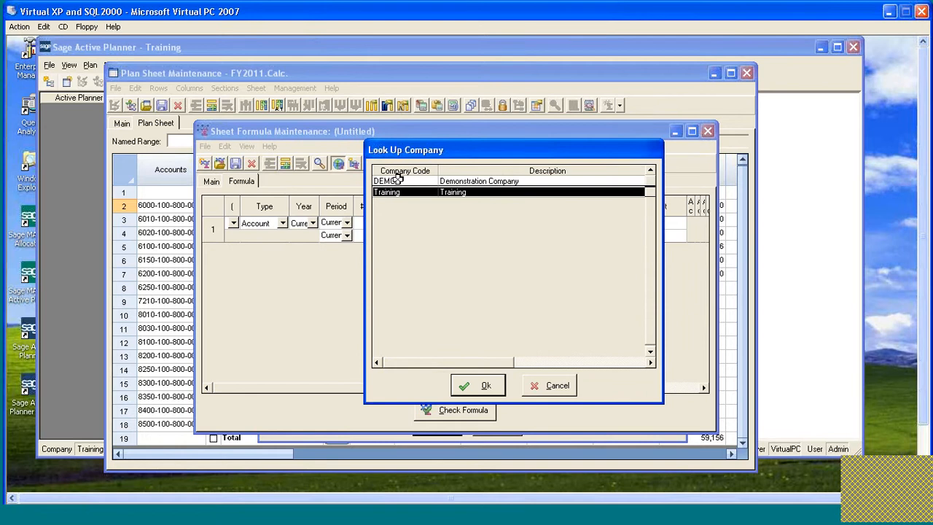
{"action": "left_click", "coordinate": [550, 385]}
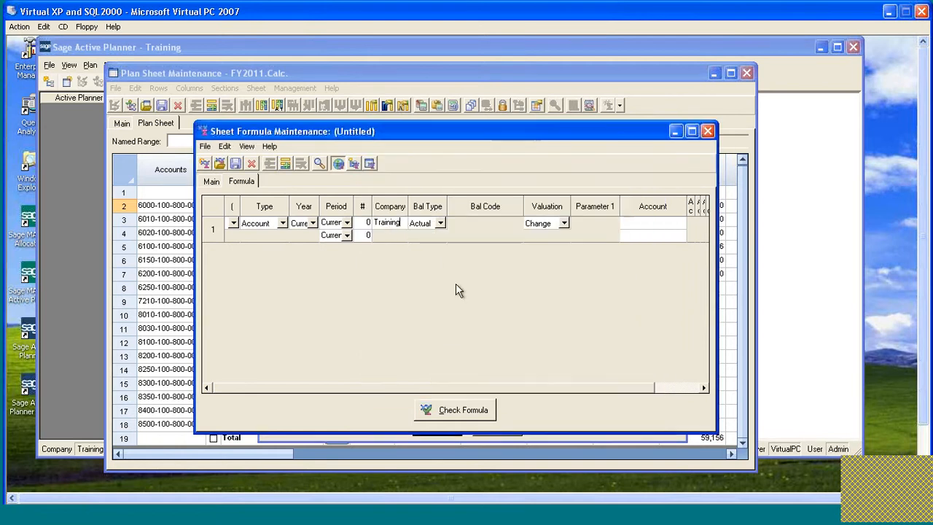
{"action": "left_click", "coordinate": [440, 225]}
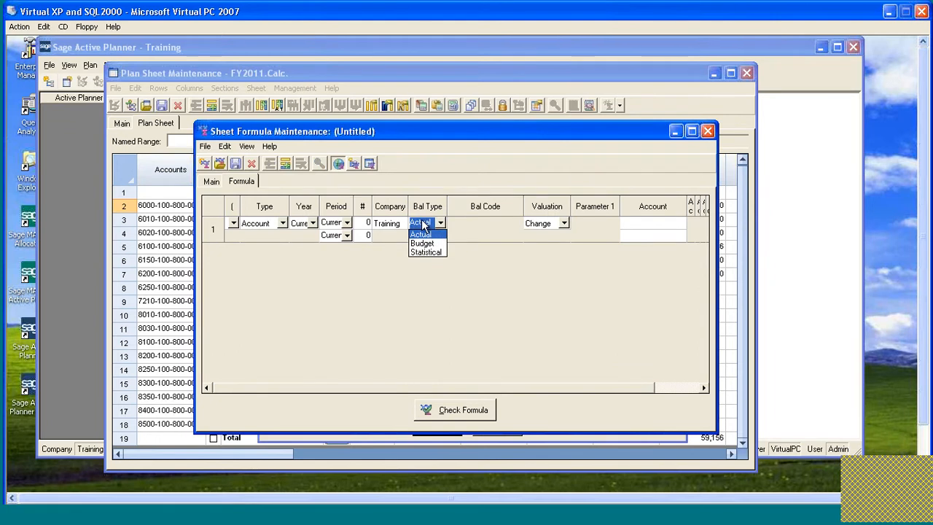
{"action": "left_click", "coordinate": [421, 234]}
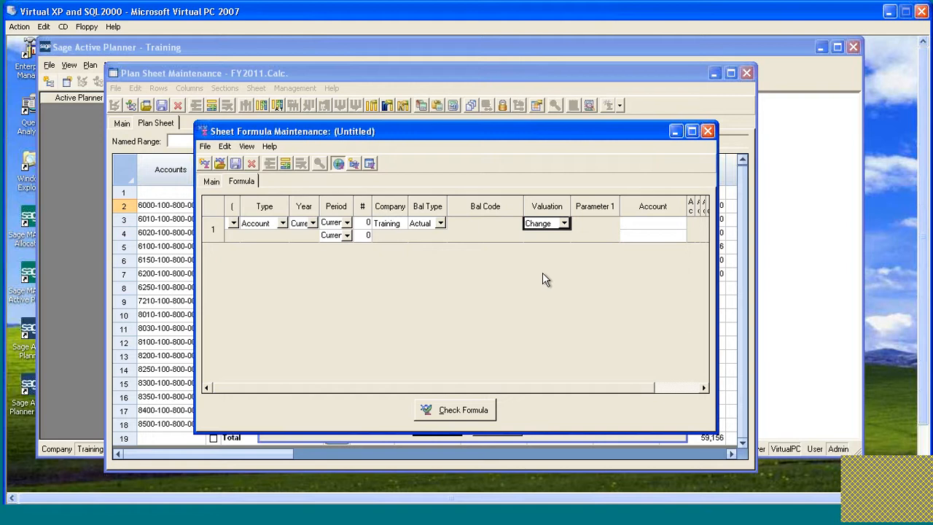
{"action": "left_click", "coordinate": [632, 222]}
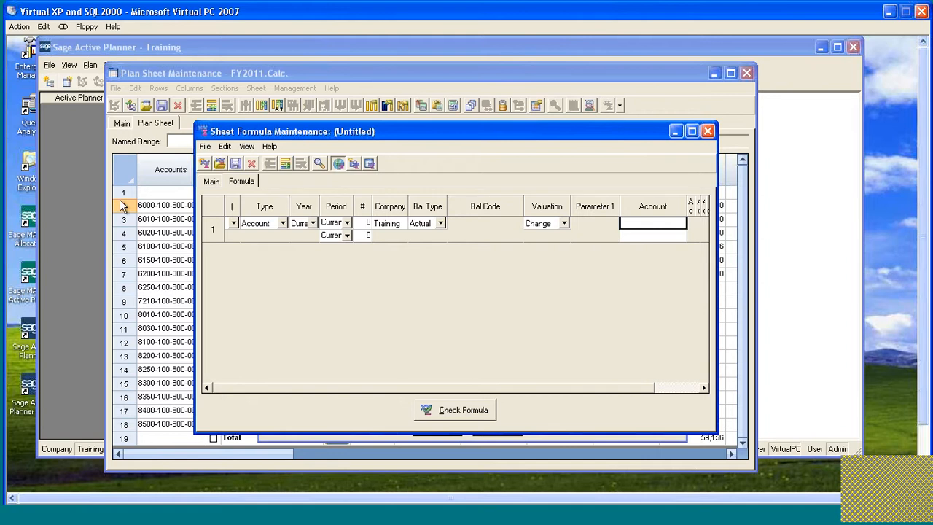
{"action": "left_click_drag", "start_coordinate": [291, 136], "coordinate": [311, 138]}
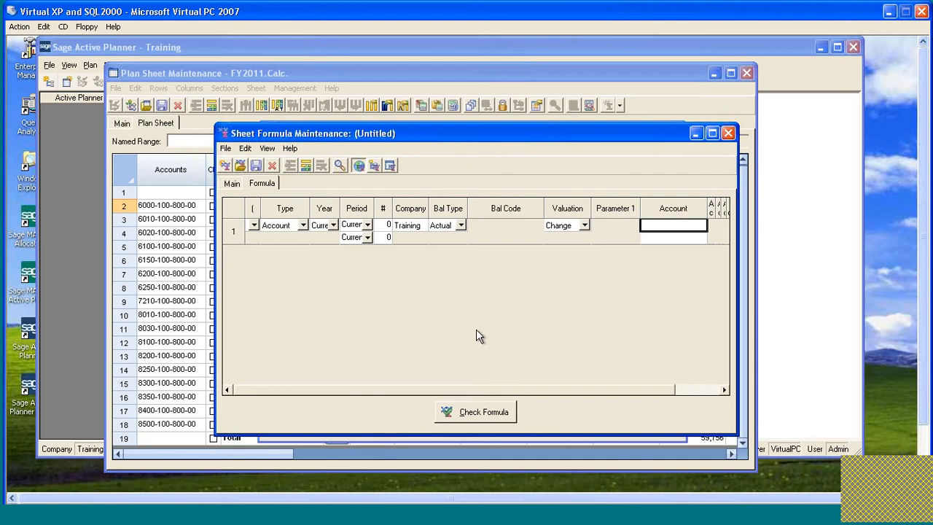
{"action": "type", "text": "6000-1"}
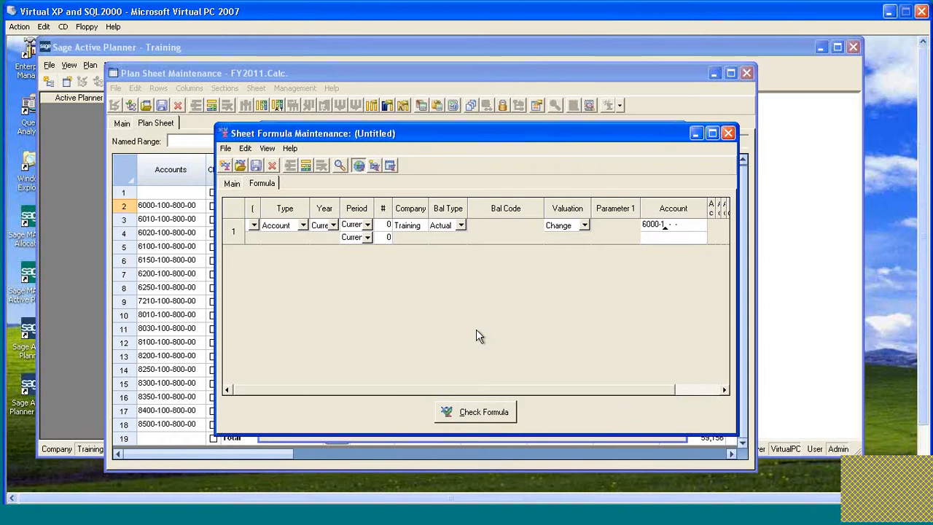
{"action": "type", "text": "00-800"}
{"action": "key", "text": "BackSpace"}
{"action": "key", "text": "BackSpace"}
{"action": "key", "text": "BackSpace"}
{"action": "key", "text": "BackSpace"}
{"action": "key", "text": "BackSpace"}
{"action": "key", "text": "BackSpace"}
{"action": "key", "text": "BackSpace"}
{"action": "key", "text": "BackSpace"}
{"action": "key", "text": "BackSpace"}
{"action": "key", "text": "BackSpace"}
Enter the wildcard mask ????-???-???-?? as the formula line's account range.
{"action": "type", "text": "????-???-???-??"}
{"action": "key", "text": "Return"}
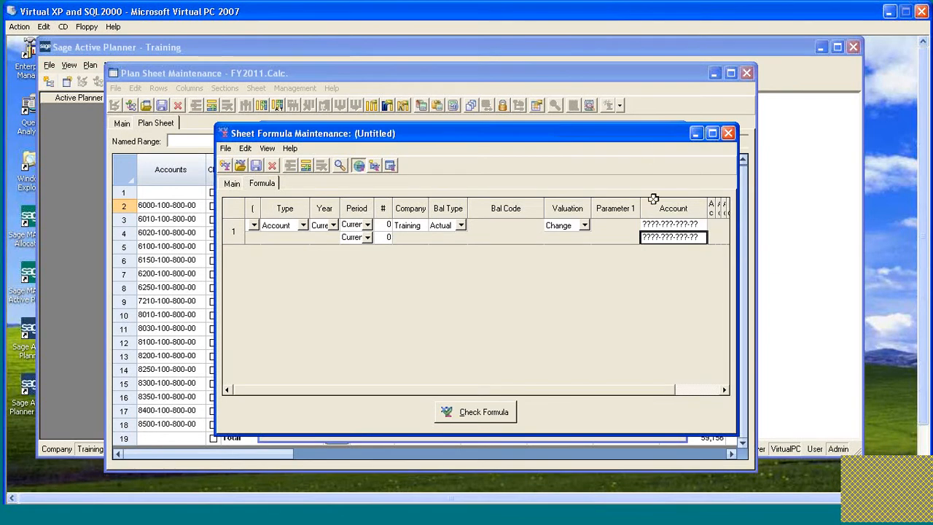
{"action": "left_click_drag", "start_coordinate": [633, 127], "coordinate": [643, 122]}
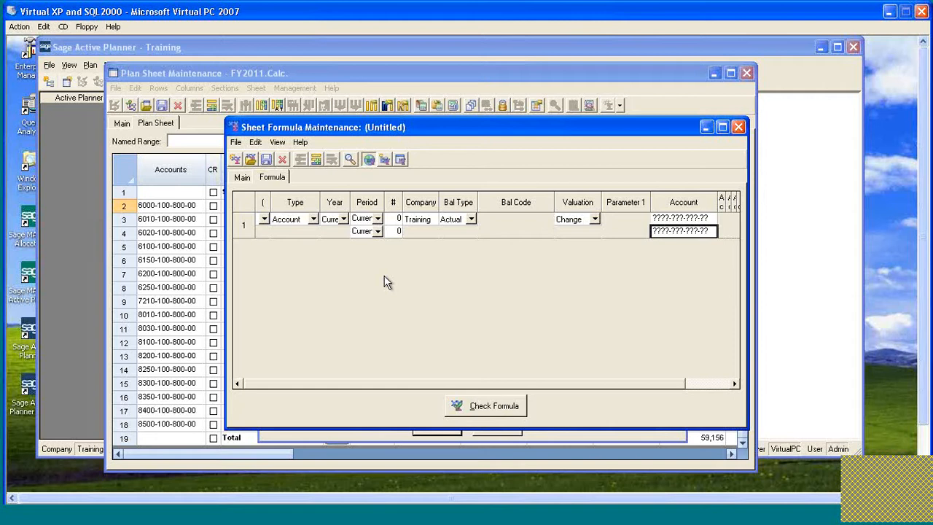
Save the Acct_SNC sheet formula as a global formula.
{"action": "left_click", "coordinate": [241, 178]}
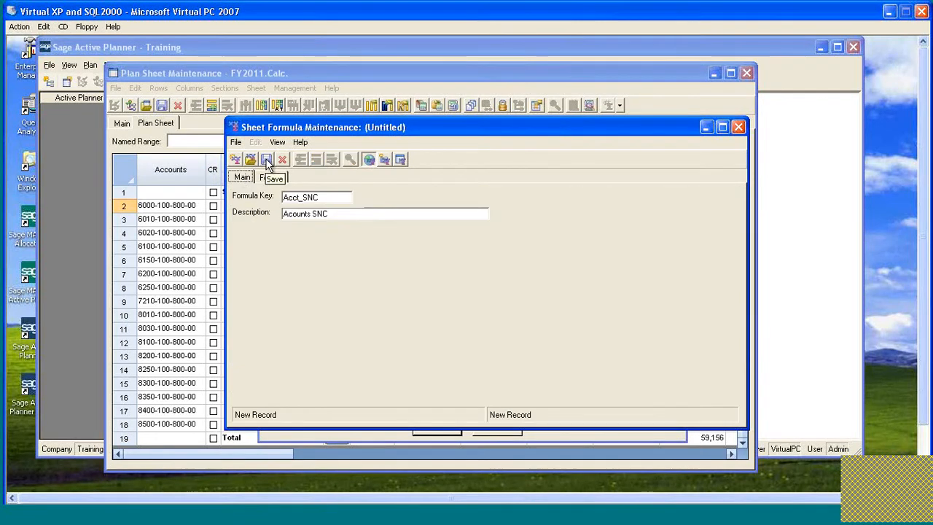
{"action": "left_click", "coordinate": [267, 161]}
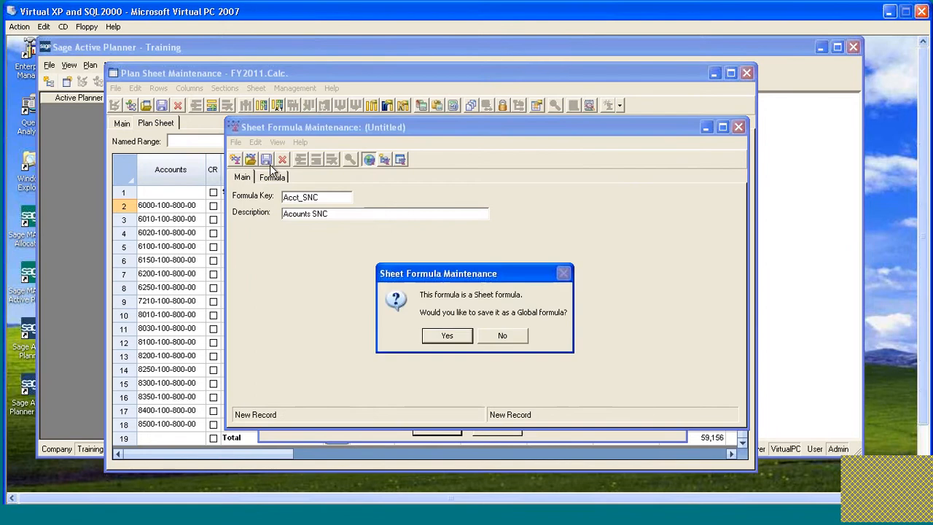
{"action": "left_click_drag", "start_coordinate": [475, 276], "coordinate": [503, 245]}
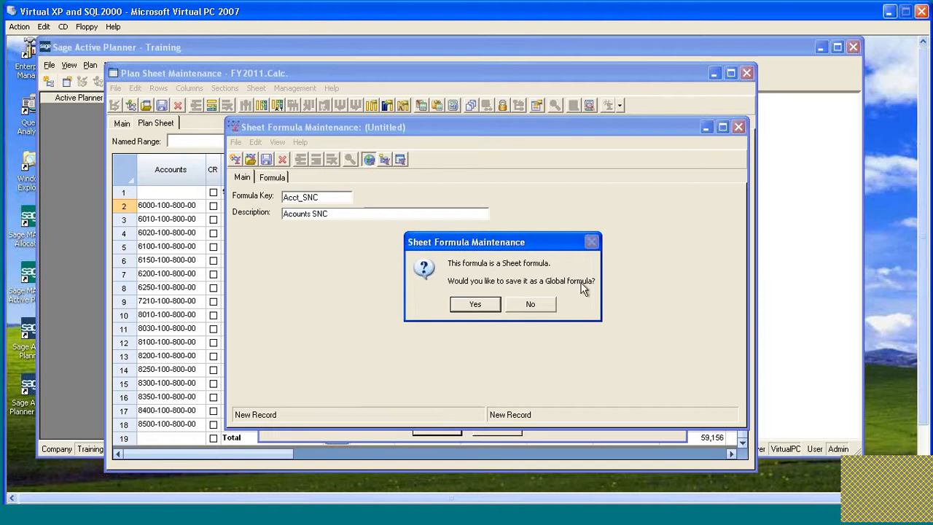
{"action": "left_click", "coordinate": [474, 306]}
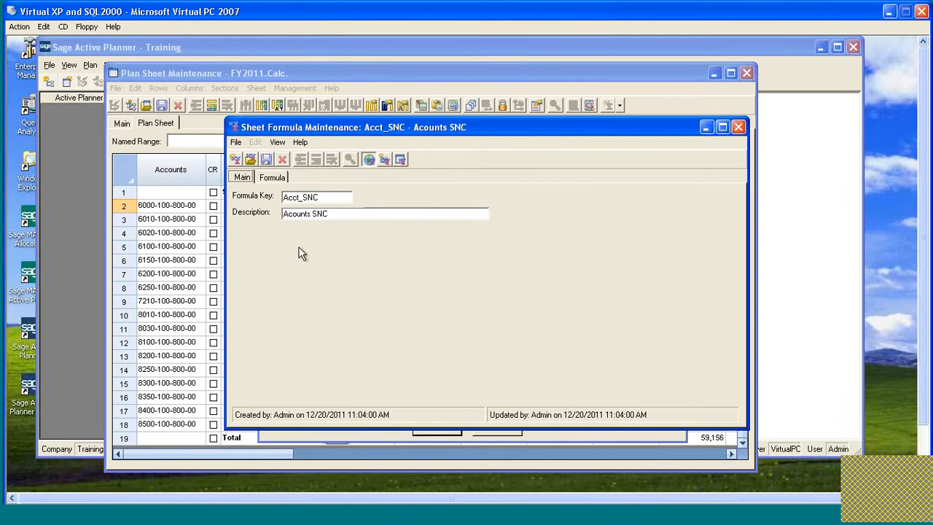
Close the formula editor, apply Acct_SNC to the Regular Salaries row's PriorActual calculation, and accept the settings.
{"action": "left_click", "coordinate": [737, 127]}
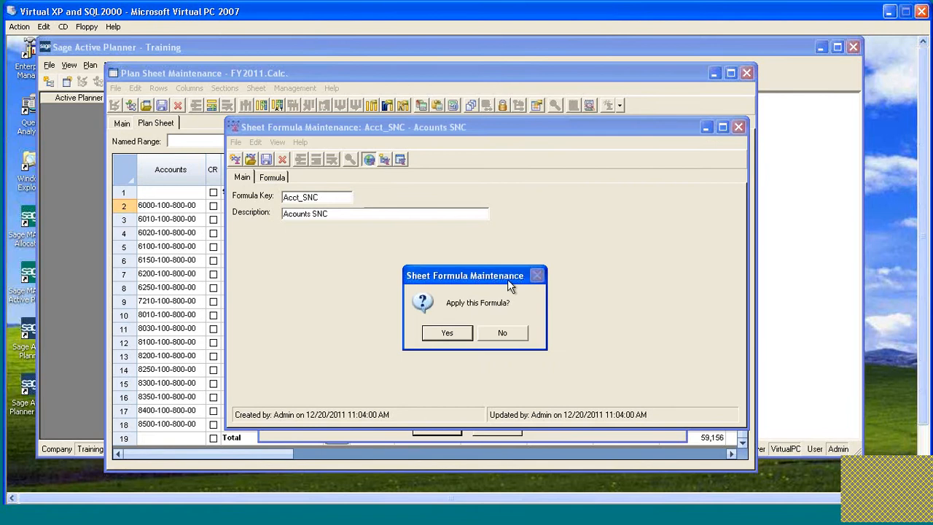
{"action": "left_click", "coordinate": [444, 333]}
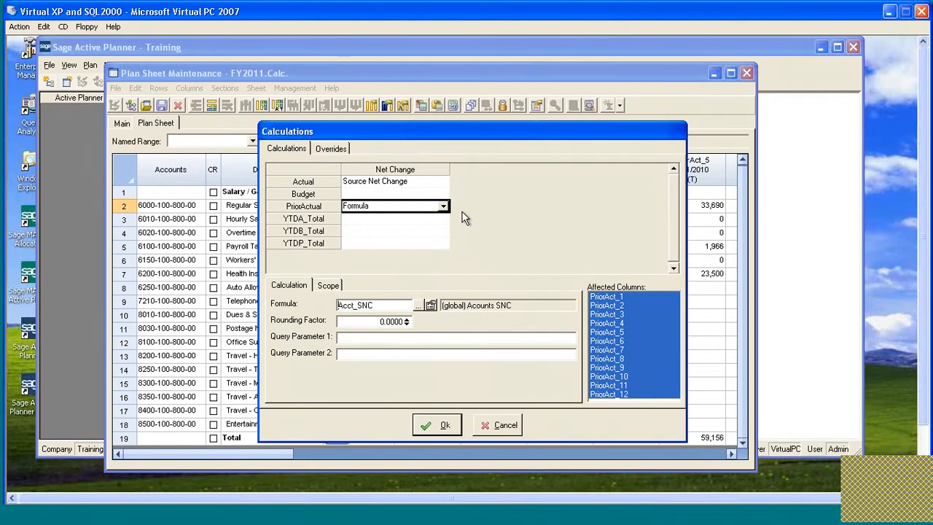
{"action": "left_click", "coordinate": [381, 304]}
{"action": "left_click_drag", "start_coordinate": [381, 305], "coordinate": [311, 304]}
{"action": "left_click", "coordinate": [459, 306]}
{"action": "left_click_drag", "start_coordinate": [523, 305], "coordinate": [428, 305]}
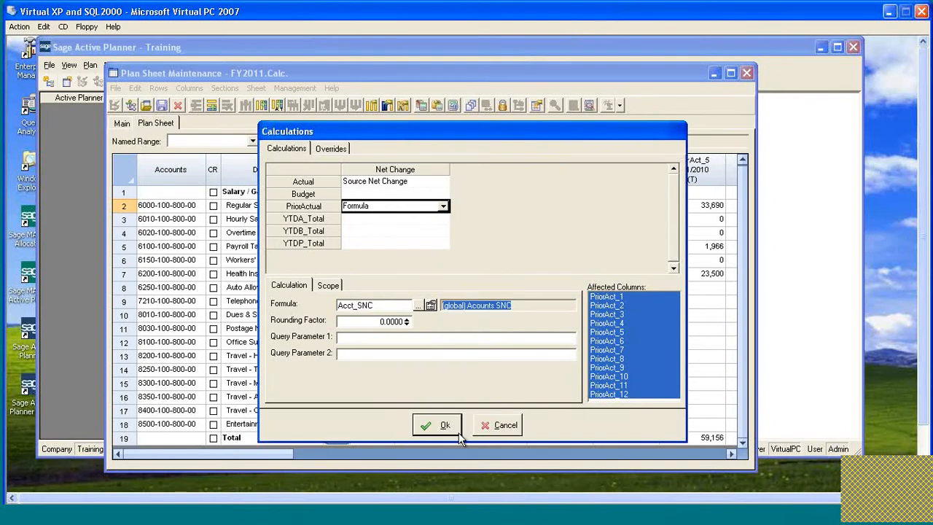
{"action": "left_click", "coordinate": [440, 426]}
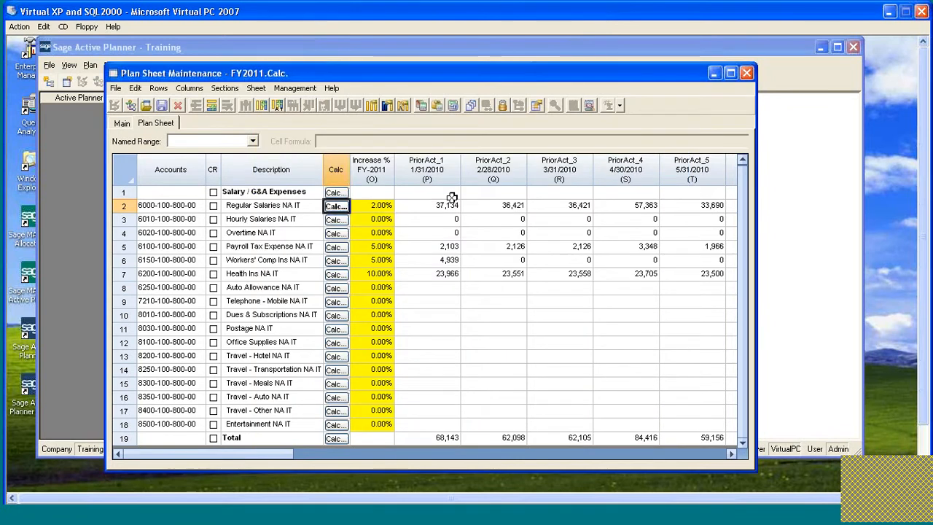
Refresh the calculations for the Regular Salaries row across PriorAct_1 to PriorAct_3 and check the resulting cells.
{"action": "left_click_drag", "start_coordinate": [449, 205], "coordinate": [563, 208]}
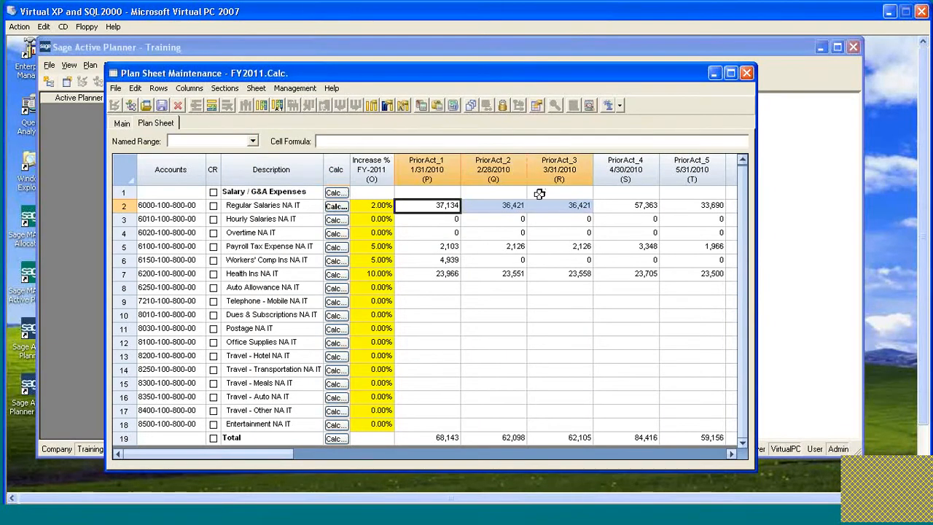
{"action": "left_click", "coordinate": [452, 106]}
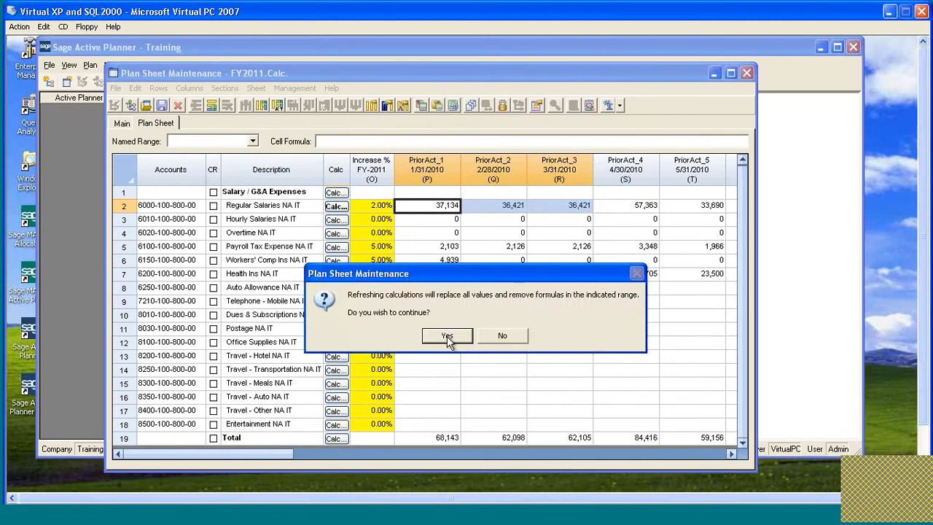
{"action": "left_click", "coordinate": [447, 336]}
{"action": "left_click", "coordinate": [585, 418]}
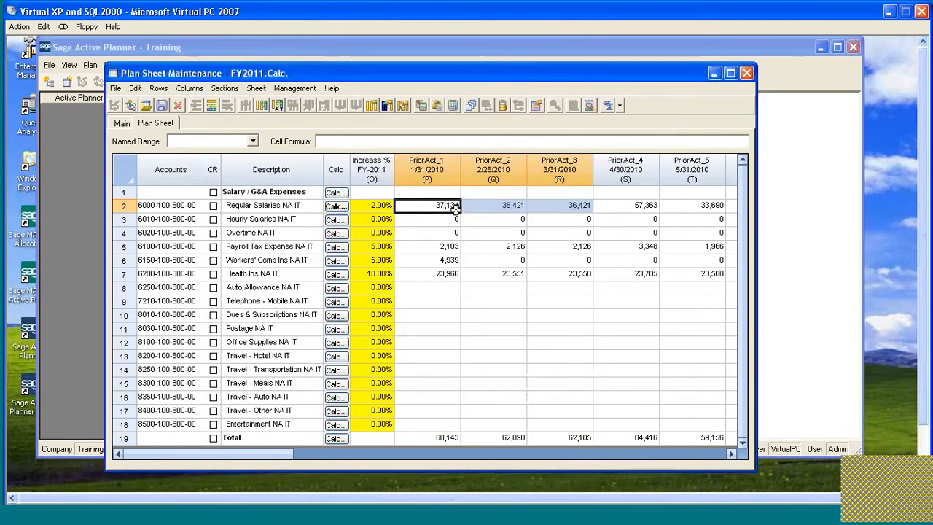
{"action": "left_click", "coordinate": [491, 208]}
{"action": "left_click", "coordinate": [560, 205]}
{"action": "left_click", "coordinate": [510, 205]}
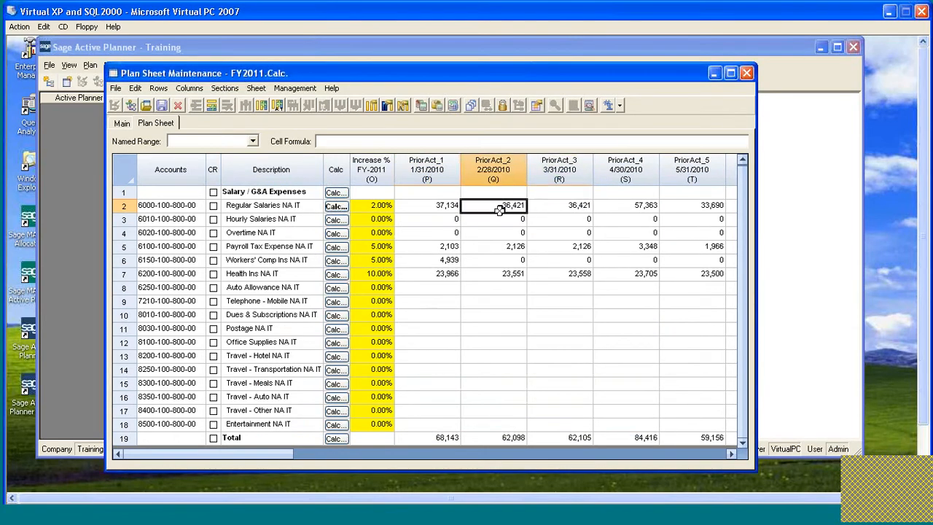
{"action": "left_click", "coordinate": [444, 205]}
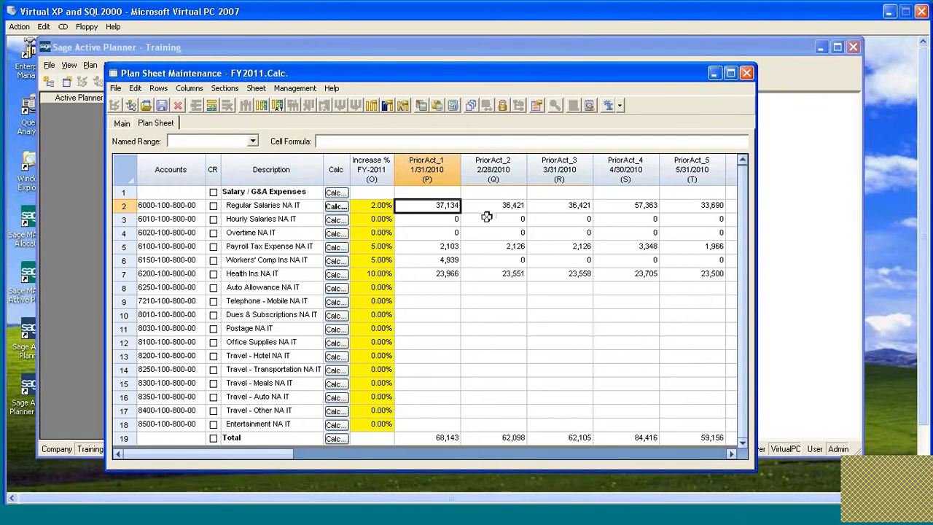
View the Acct_SNC formula from the Global Formulas list, close it, and return to the plan sheet.
{"action": "key", "text": "alt+F4"}
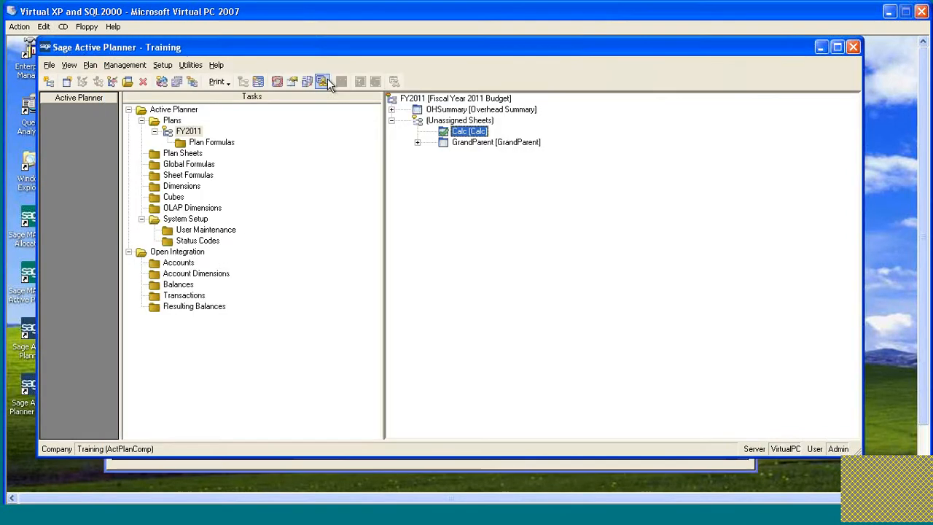
{"action": "left_click", "coordinate": [154, 156]}
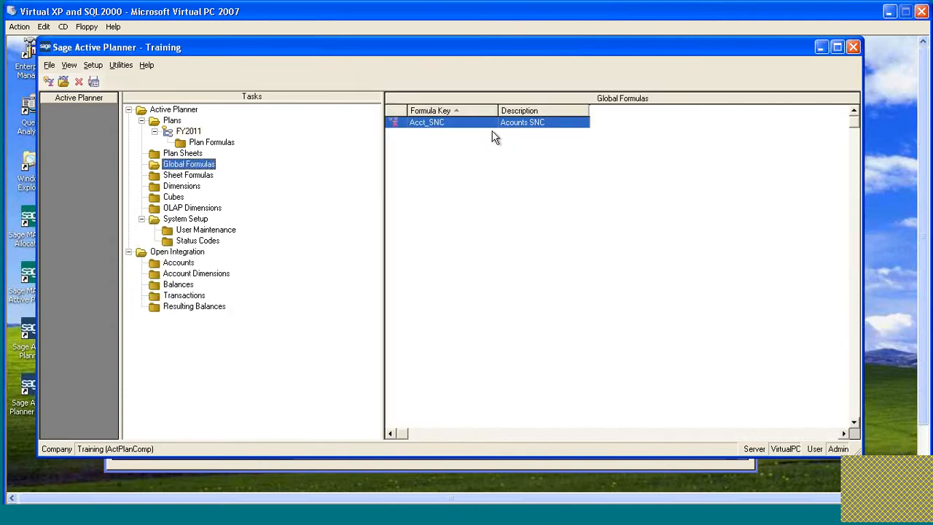
{"action": "double_click", "coordinate": [428, 124]}
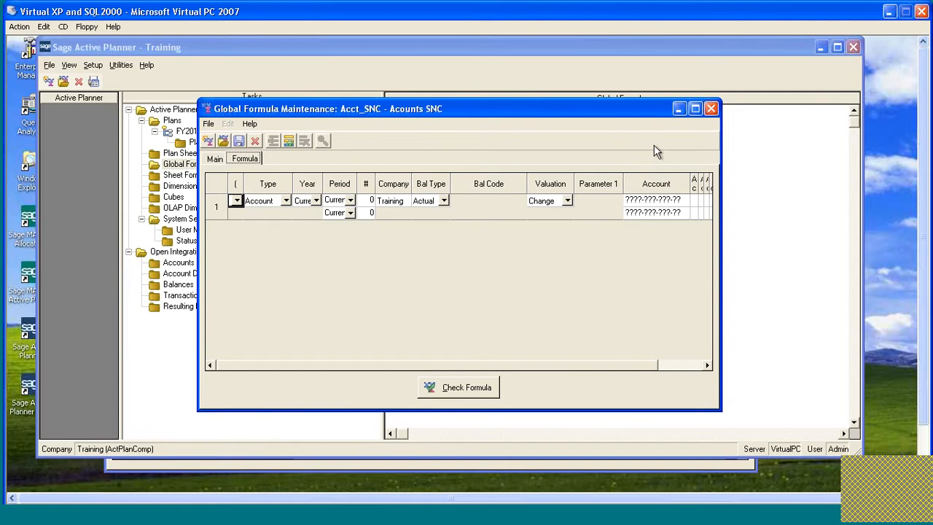
{"action": "left_click", "coordinate": [709, 110]}
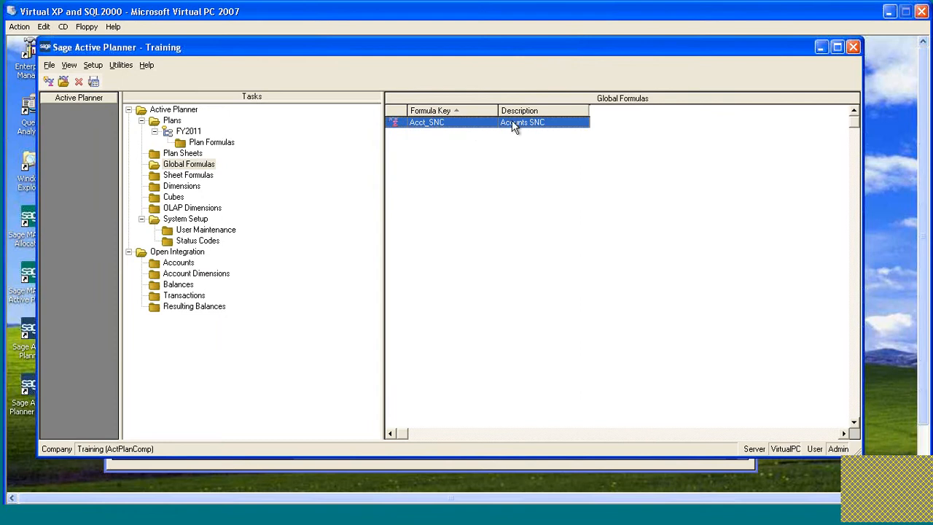
{"action": "left_click", "coordinate": [183, 464]}
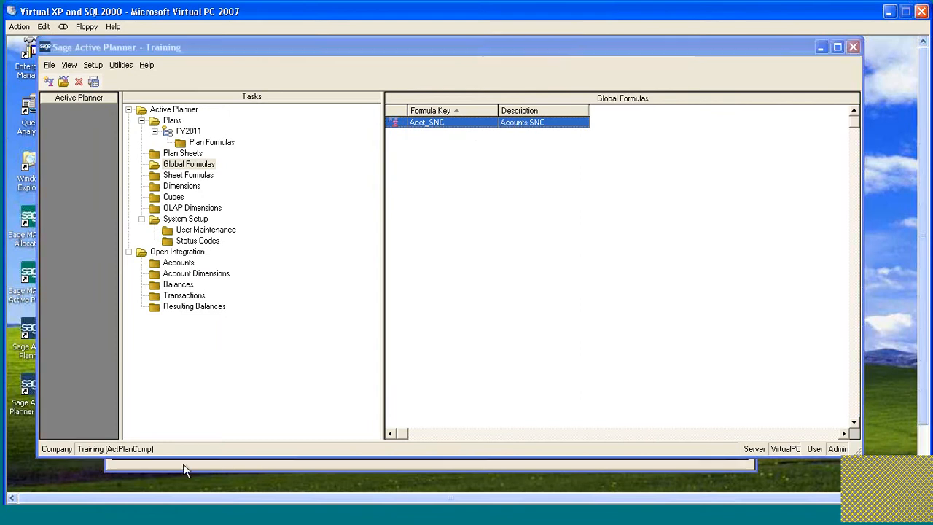
Open the Acct_SNC formula's definition from the Regular Salaries row's PriorActual calculation.
{"action": "left_click_drag", "start_coordinate": [498, 72], "coordinate": [514, 66]}
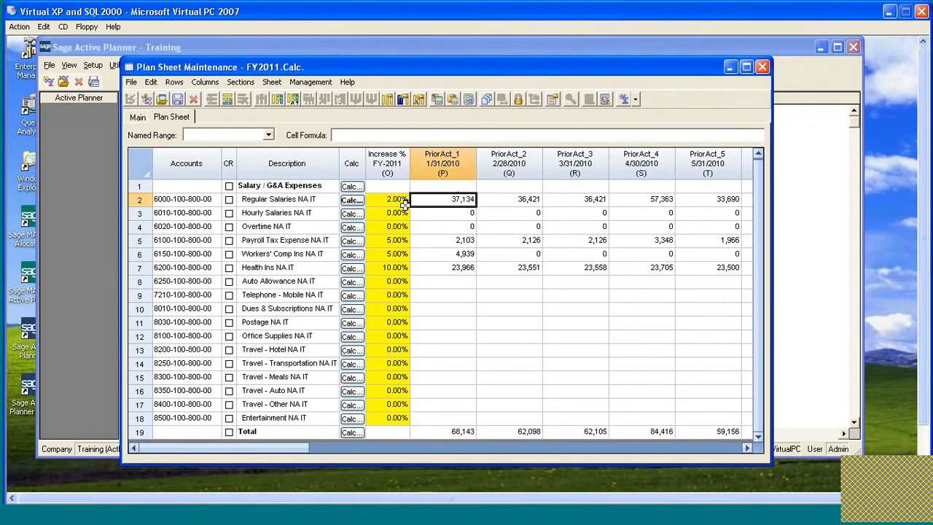
{"action": "left_click", "coordinate": [351, 200]}
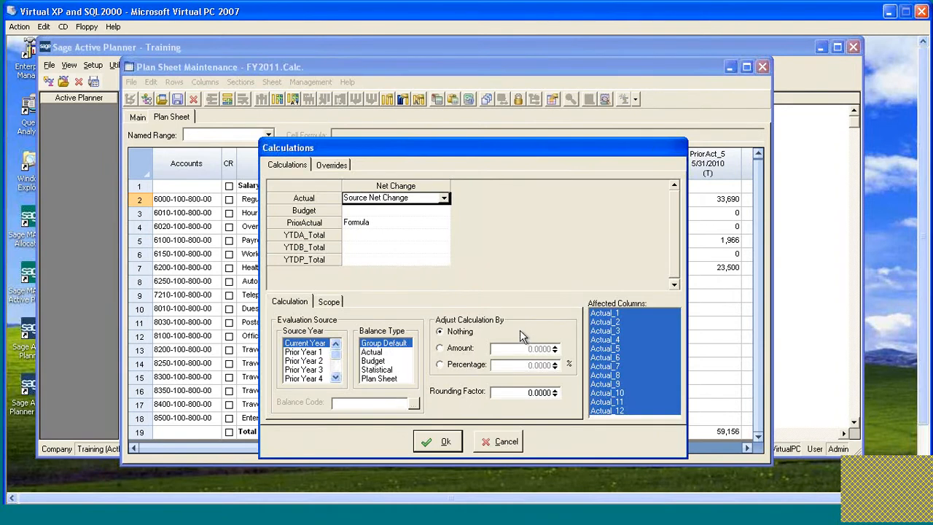
{"action": "left_click", "coordinate": [403, 220]}
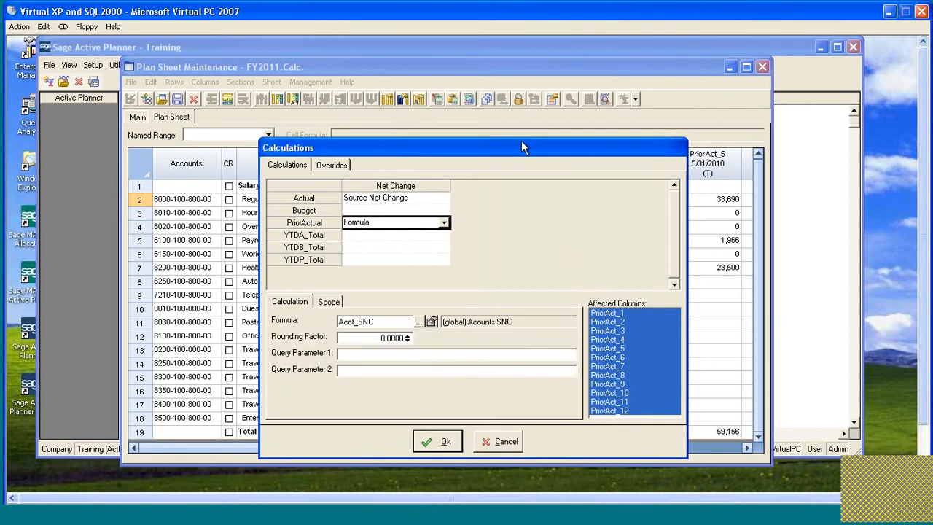
{"action": "left_click_drag", "start_coordinate": [521, 143], "coordinate": [544, 120]}
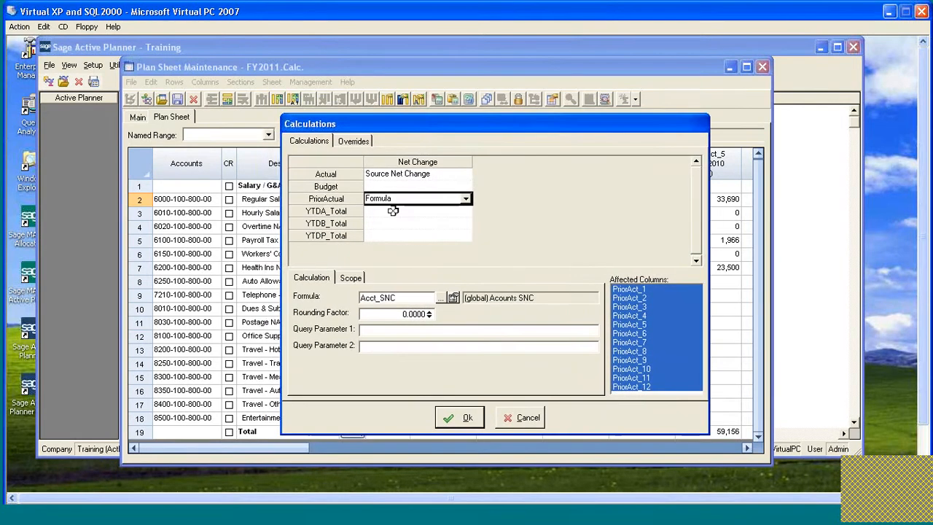
{"action": "left_click_drag", "start_coordinate": [393, 297], "coordinate": [339, 296]}
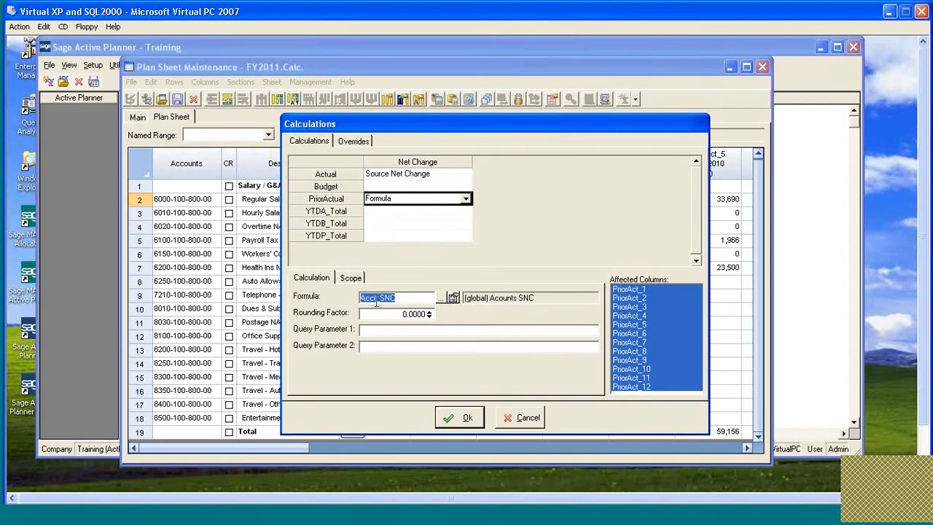
{"action": "left_click", "coordinate": [452, 298]}
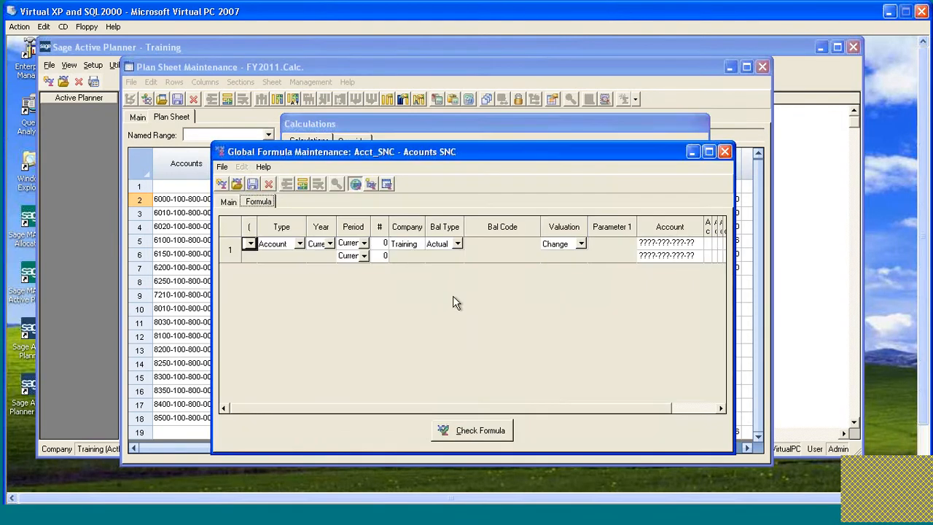
{"action": "left_click_drag", "start_coordinate": [493, 153], "coordinate": [480, 128]}
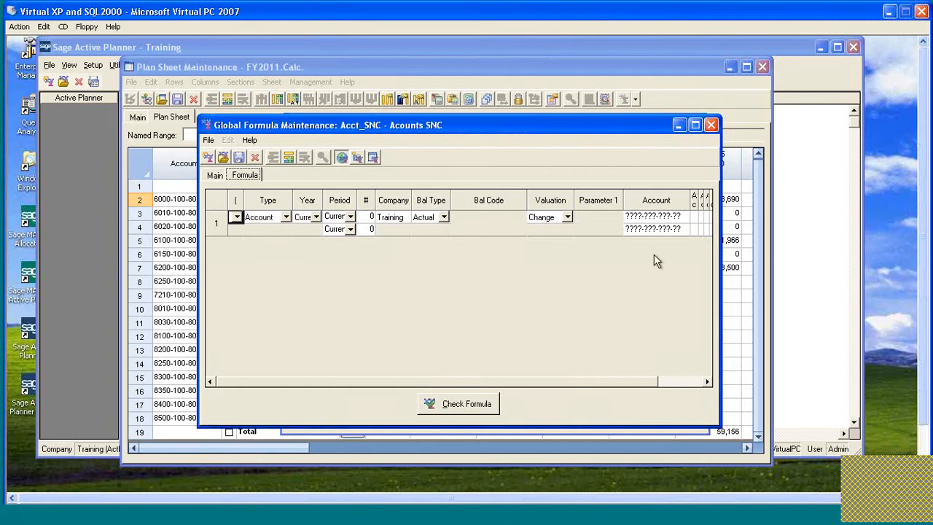
{"action": "left_click_drag", "start_coordinate": [506, 124], "coordinate": [547, 131]}
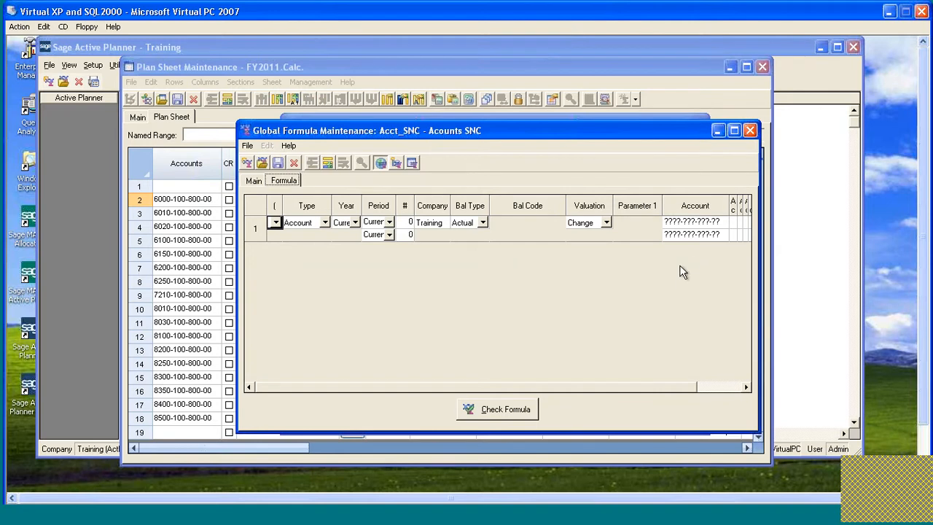
Set the second segment of the formula's account range to run from 000 to 999.
{"action": "left_click", "coordinate": [692, 221]}
{"action": "type", "text": "0020"}
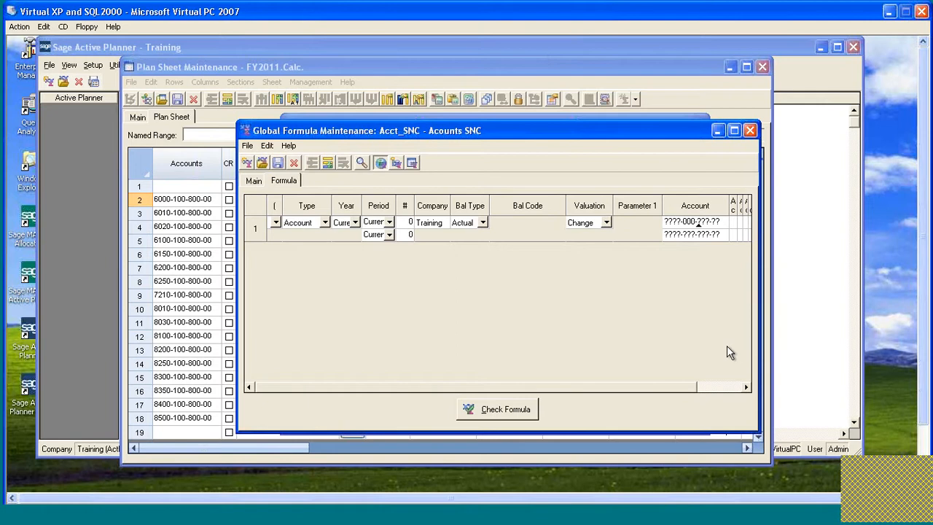
{"action": "left_click", "coordinate": [679, 234]}
{"action": "key", "text": "Return"}
{"action": "key", "text": "Right"}
{"action": "type", "text": "888"}
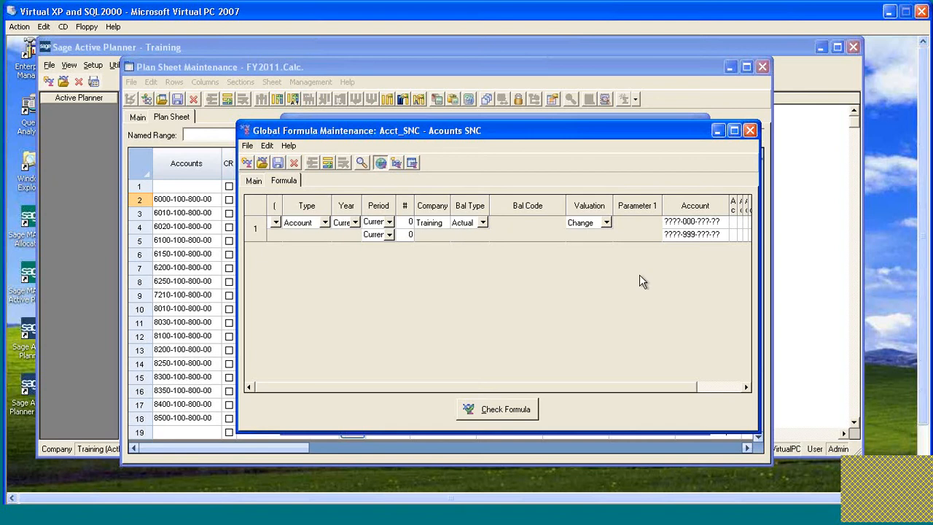
Try another 000 to 999 segment range in the formula line's account masks.
{"action": "left_click", "coordinate": [706, 220]}
{"action": "type", "text": "000"}
{"action": "left_click", "coordinate": [689, 243]}
{"action": "key", "text": "Right"}
{"action": "type", "text": "999"}
Restore the wildcard mask ????-???-???-?? for the formula line's account range.
{"action": "type", "text": "????-?"}
{"action": "type", "text": "??-???-"}
{"action": "type", "text": "?"}
Add a second line of type Account to the Acct_SNC formula, joined to the first with the + operator.
{"action": "left_click_drag", "start_coordinate": [568, 128], "coordinate": [566, 119]}
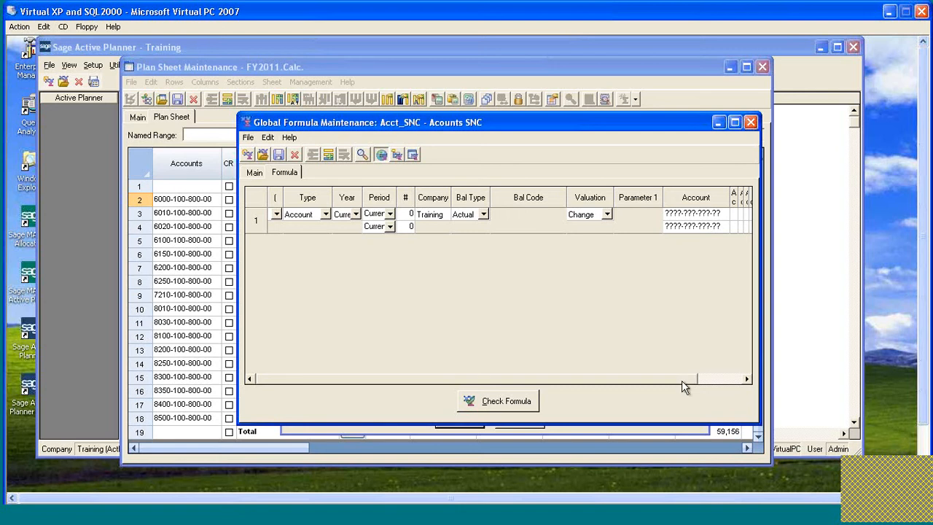
{"action": "left_click", "coordinate": [716, 377]}
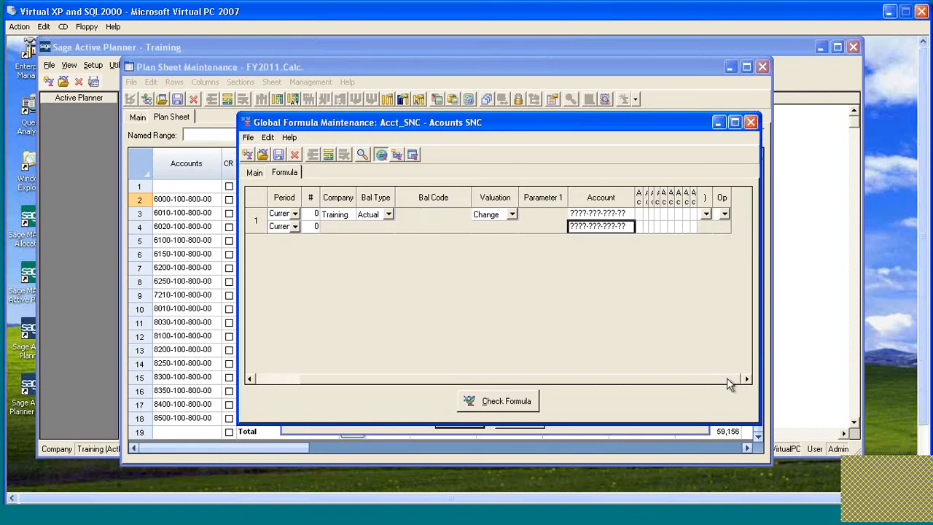
{"action": "left_click", "coordinate": [724, 214]}
{"action": "left_click", "coordinate": [723, 235]}
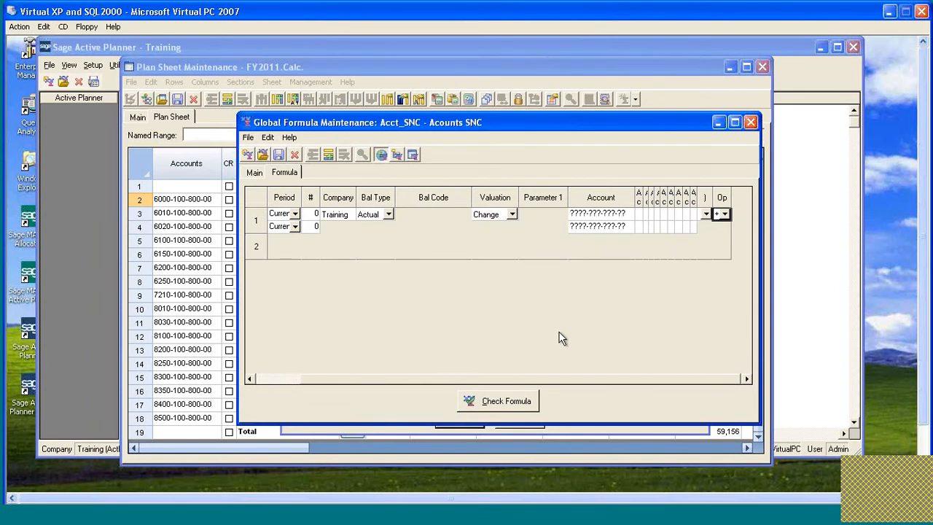
{"action": "left_click", "coordinate": [321, 239]}
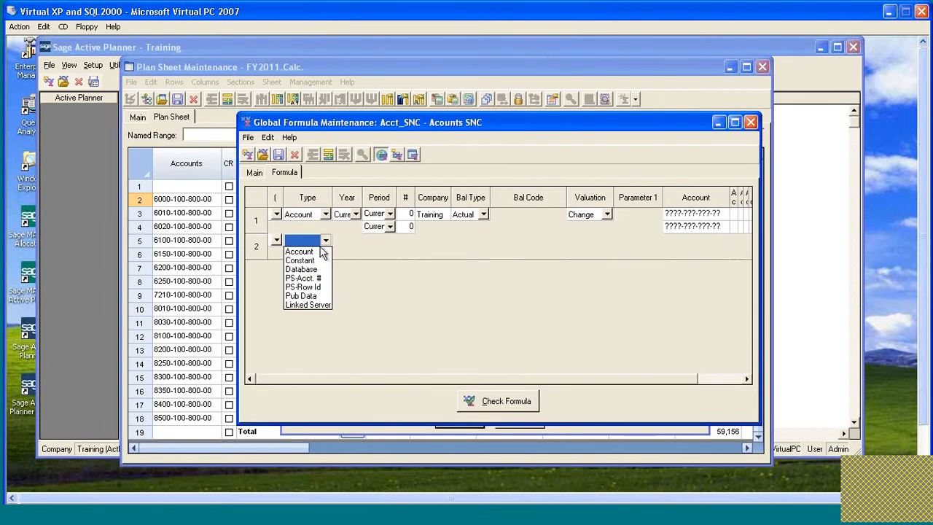
{"action": "left_click", "coordinate": [309, 253]}
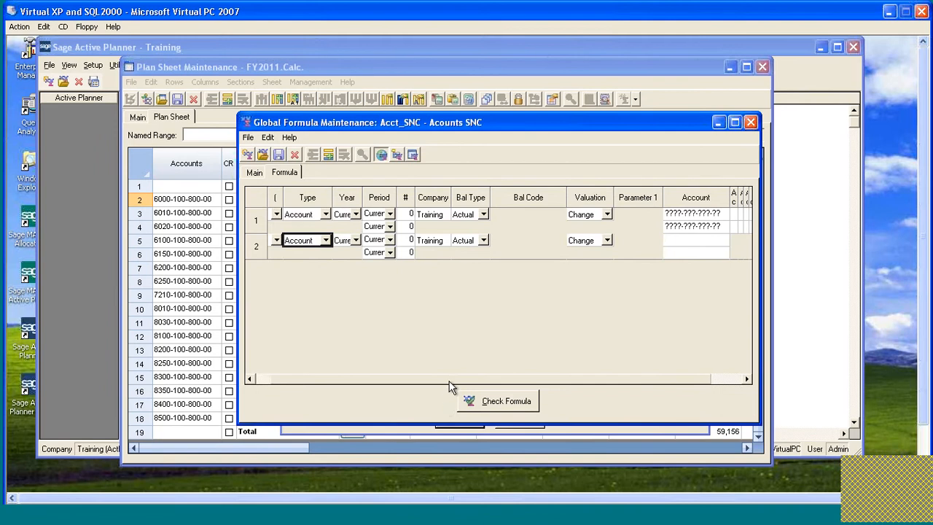
Enter 6020-???-???-?? as both the start and end account of the second formula line.
{"action": "left_click", "coordinate": [616, 379]}
{"action": "left_click", "coordinate": [581, 248]}
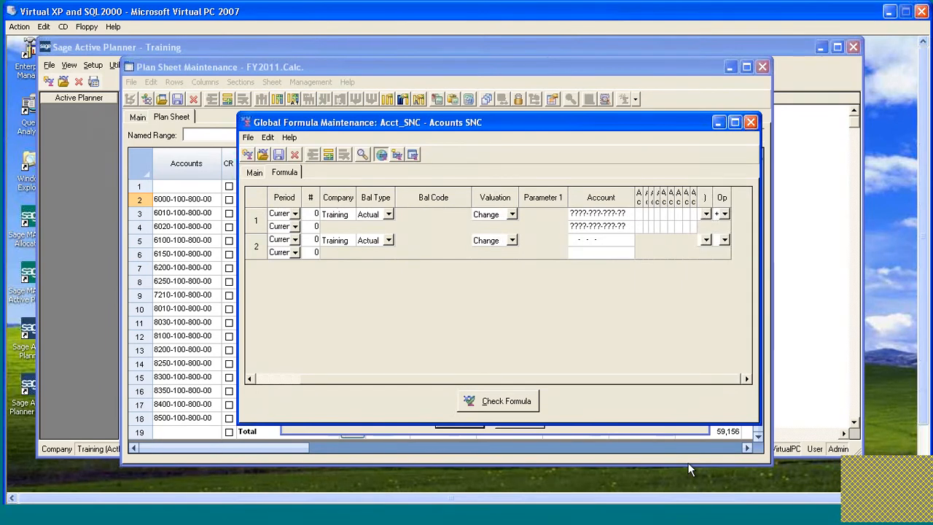
{"action": "type", "text": "6020-???-???-??"}
{"action": "key", "text": "Tab"}
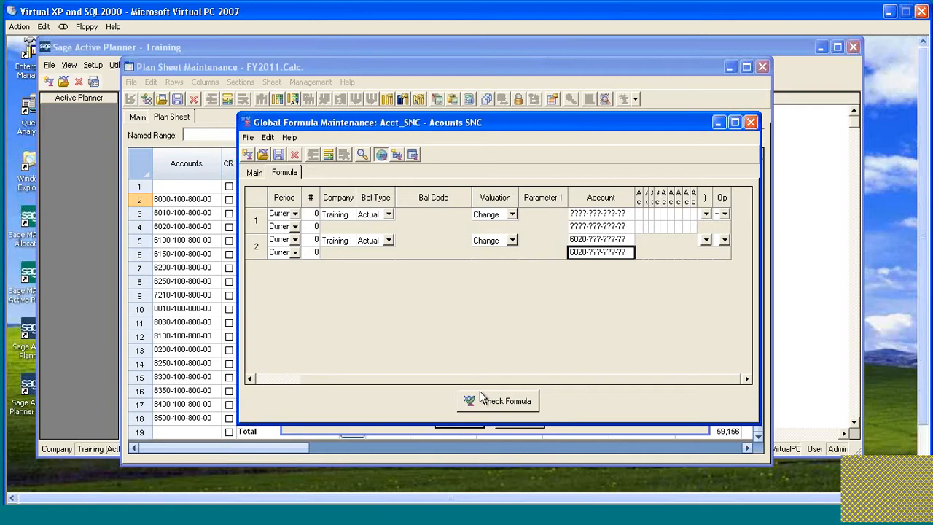
{"action": "left_click", "coordinate": [294, 378]}
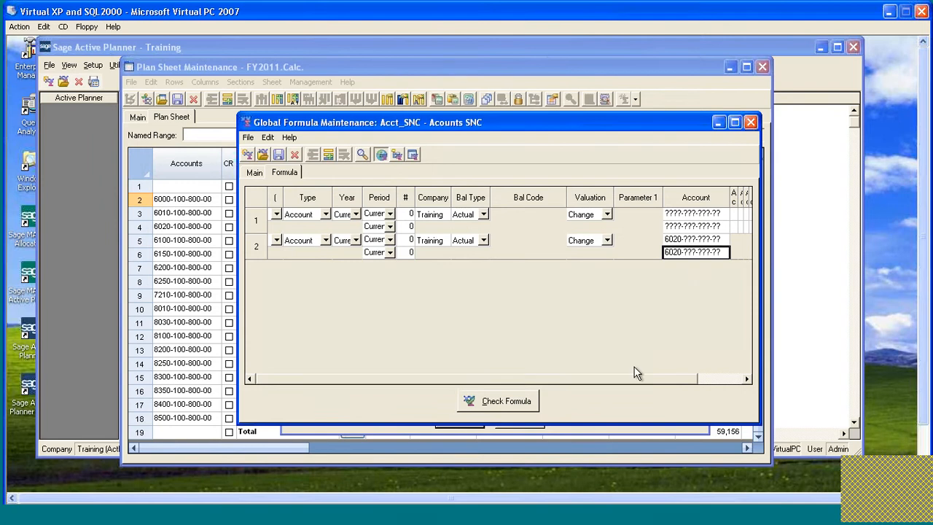
{"action": "left_click", "coordinate": [704, 378]}
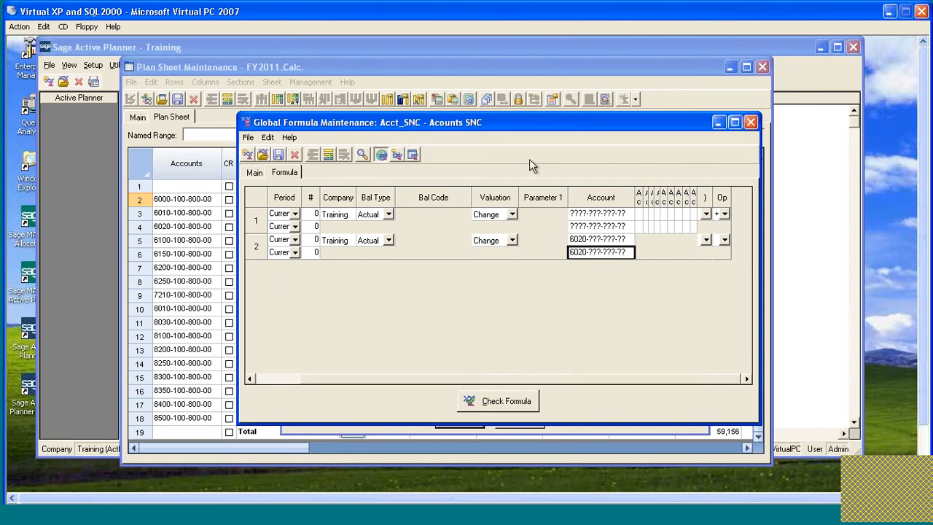
Add a third formula line with the + operator, then clear that operator and delete the empty line.
{"action": "left_click_drag", "start_coordinate": [544, 121], "coordinate": [545, 111]}
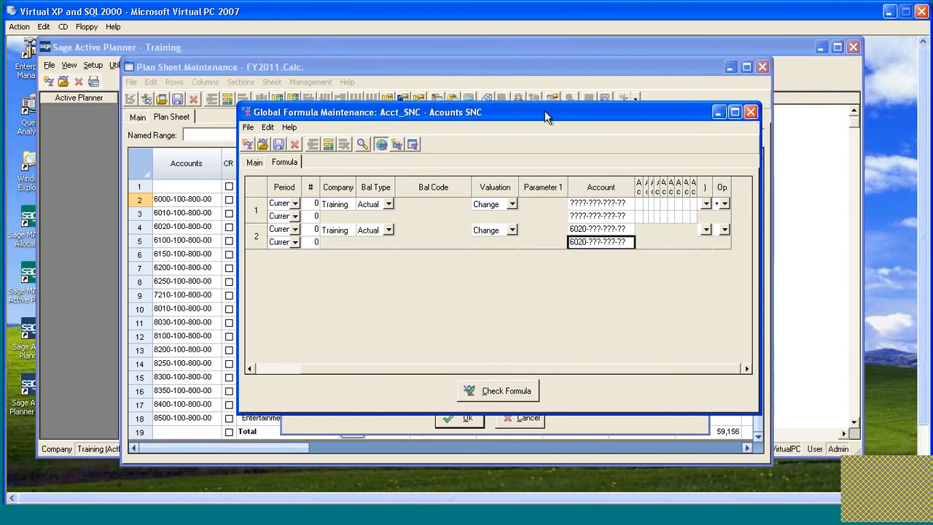
{"action": "left_click", "coordinate": [725, 230]}
{"action": "left_click", "coordinate": [721, 250]}
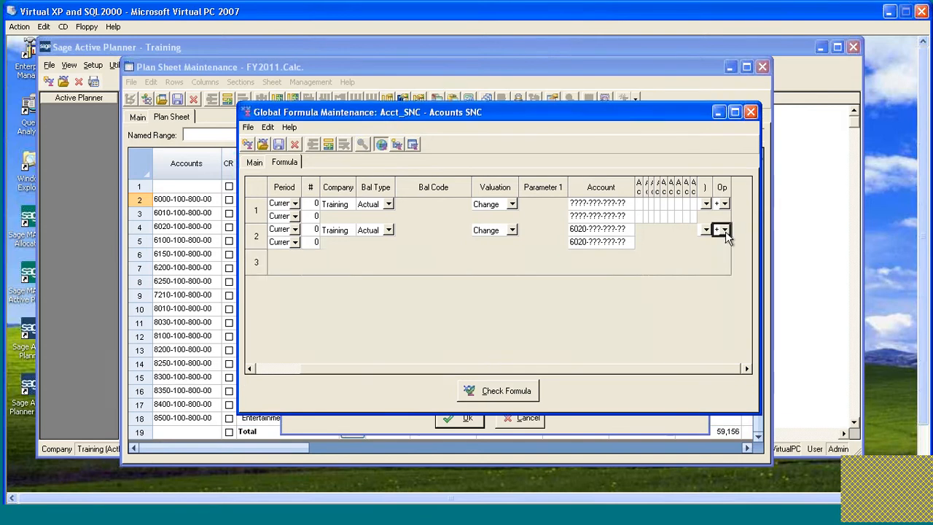
{"action": "left_click", "coordinate": [725, 230]}
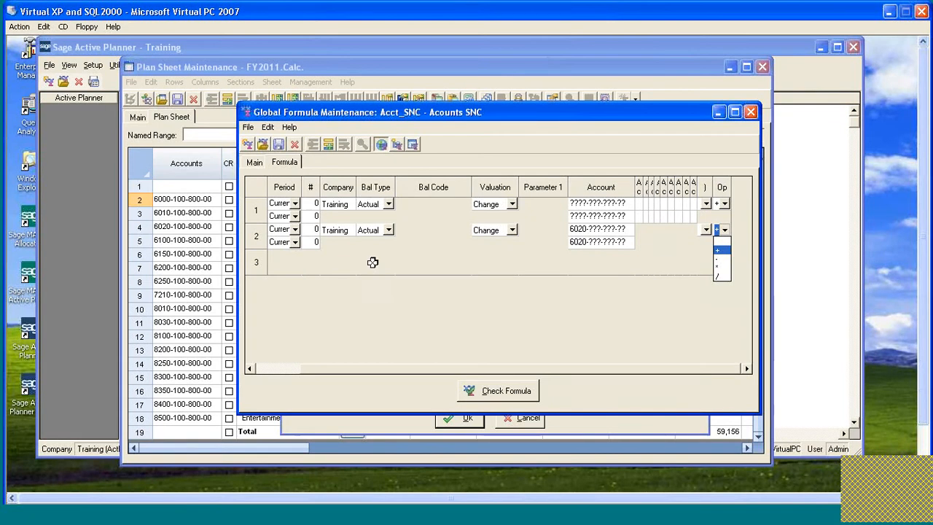
{"action": "left_click", "coordinate": [720, 248]}
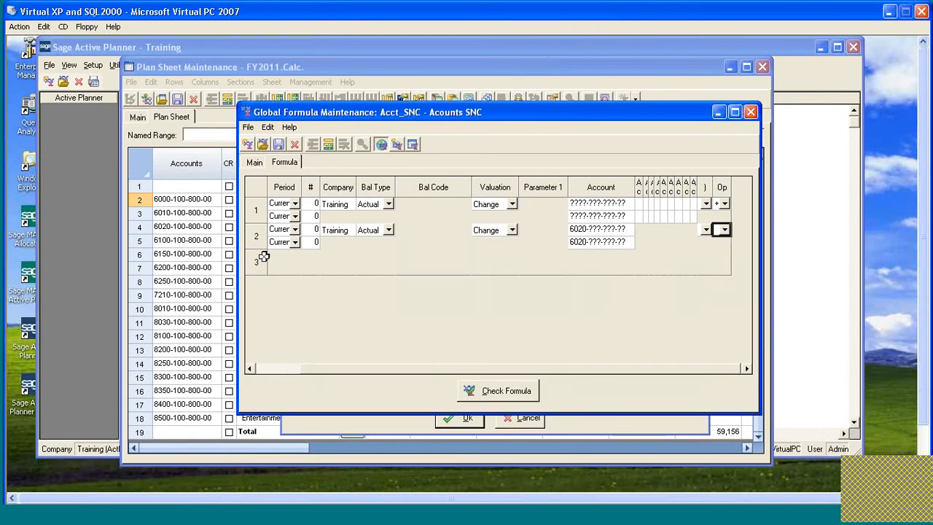
{"action": "left_click", "coordinate": [257, 266]}
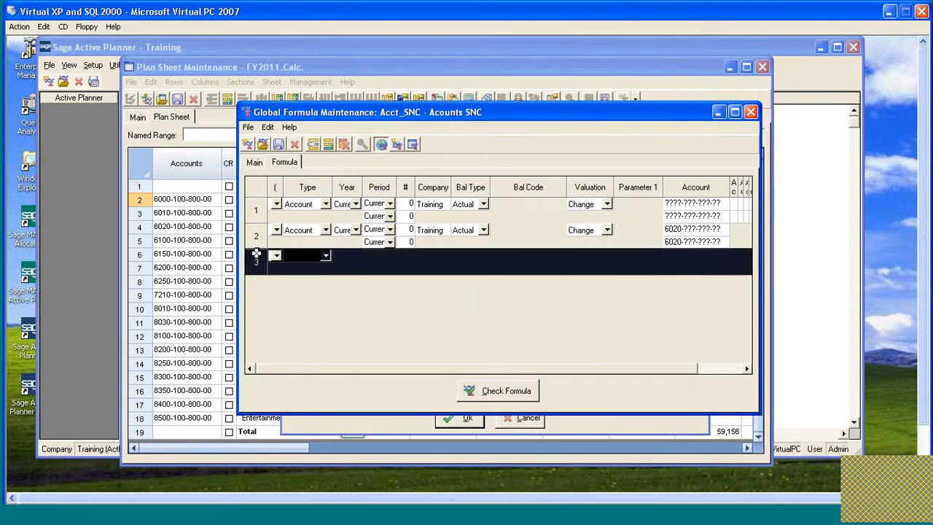
{"action": "left_click", "coordinate": [342, 145]}
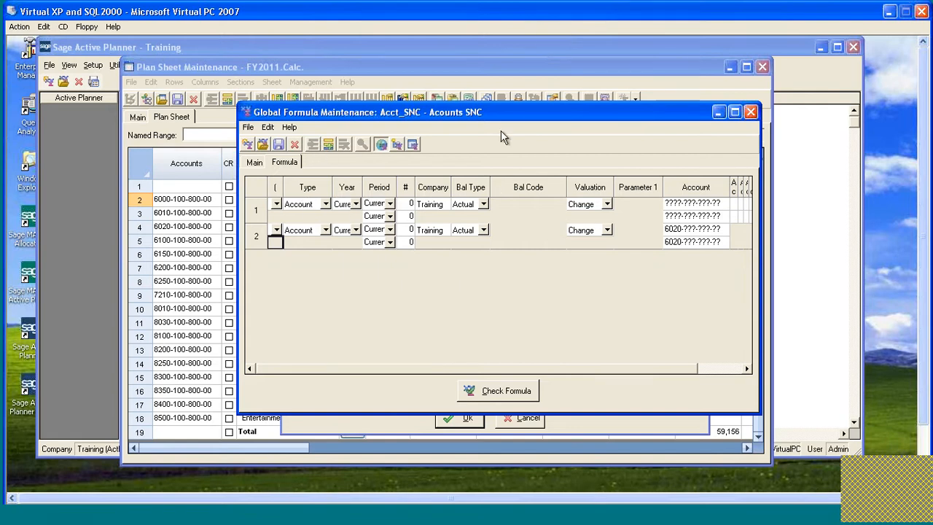
Set the first formula line's period range to fixed periods, starting at Period 1 and ending at Period 12.
{"action": "left_click_drag", "start_coordinate": [500, 115], "coordinate": [490, 114]}
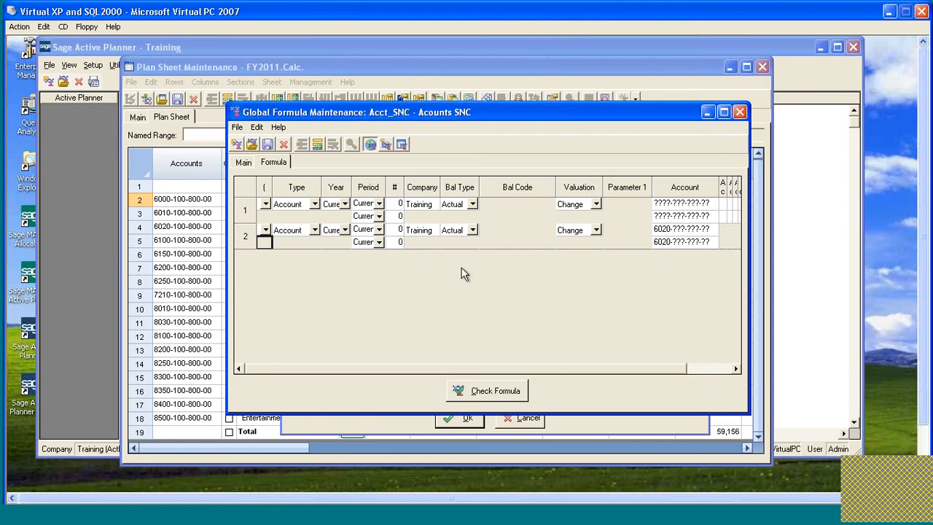
{"action": "left_click", "coordinate": [378, 205]}
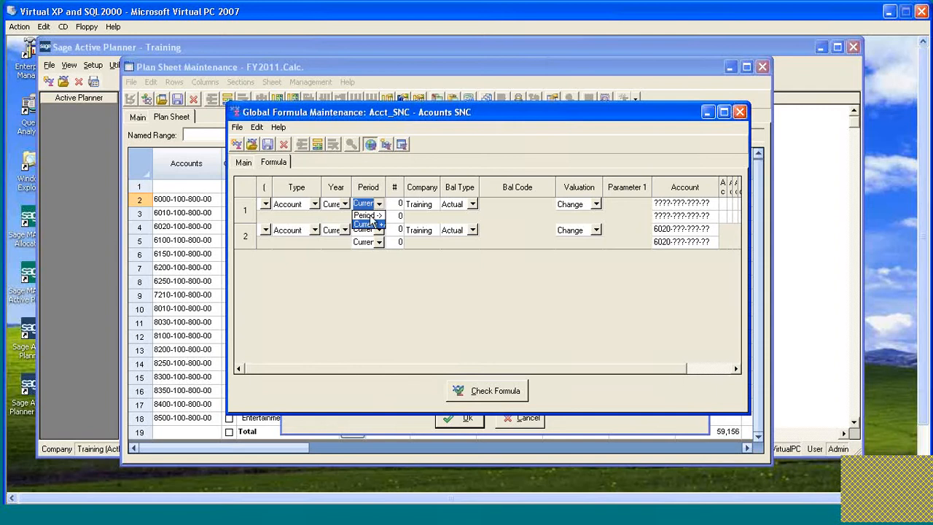
{"action": "left_click", "coordinate": [373, 215]}
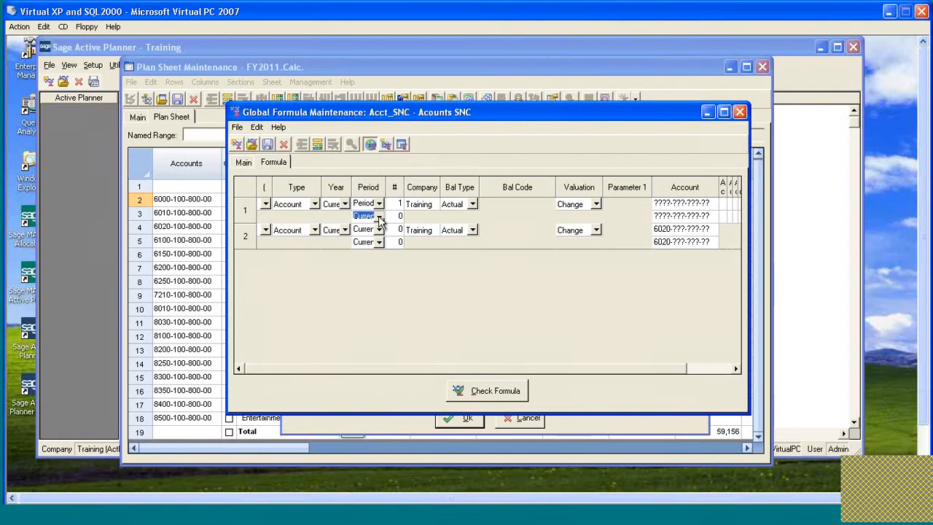
{"action": "left_click", "coordinate": [379, 215]}
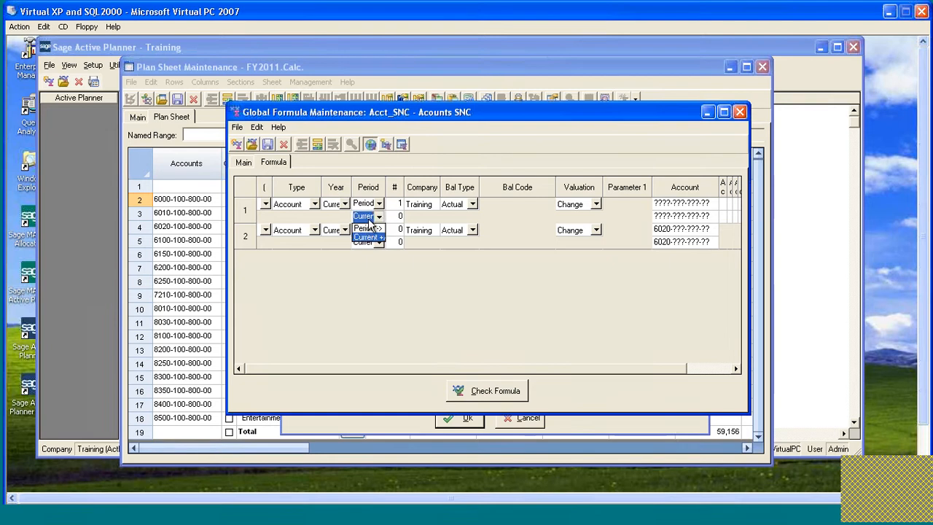
{"action": "left_click", "coordinate": [369, 228]}
{"action": "left_click", "coordinate": [398, 217]}
{"action": "type", "text": "12"}
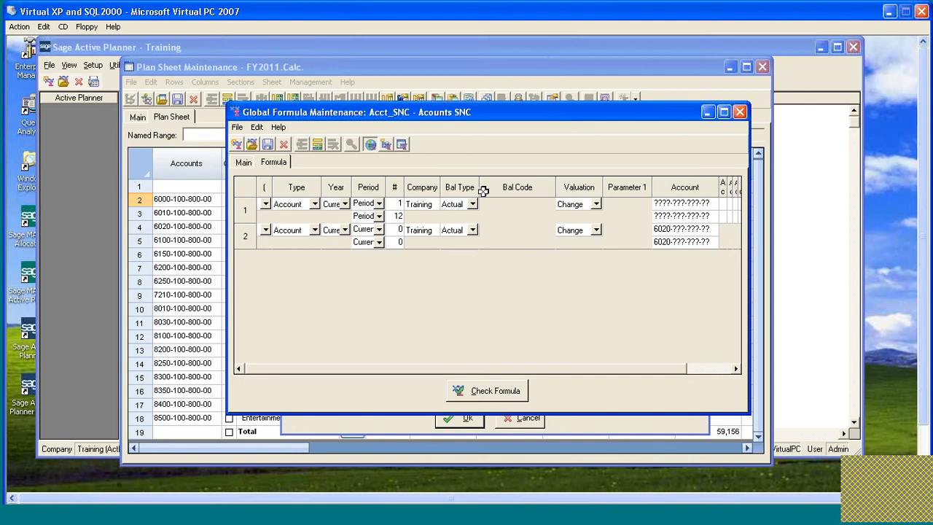
{"action": "left_click", "coordinate": [397, 203]}
{"action": "type", "text": "1"}
Set the first line's operator to / and turn the second formula line into a Constant of 12.
{"action": "left_click_drag", "start_coordinate": [561, 369], "coordinate": [626, 369]}
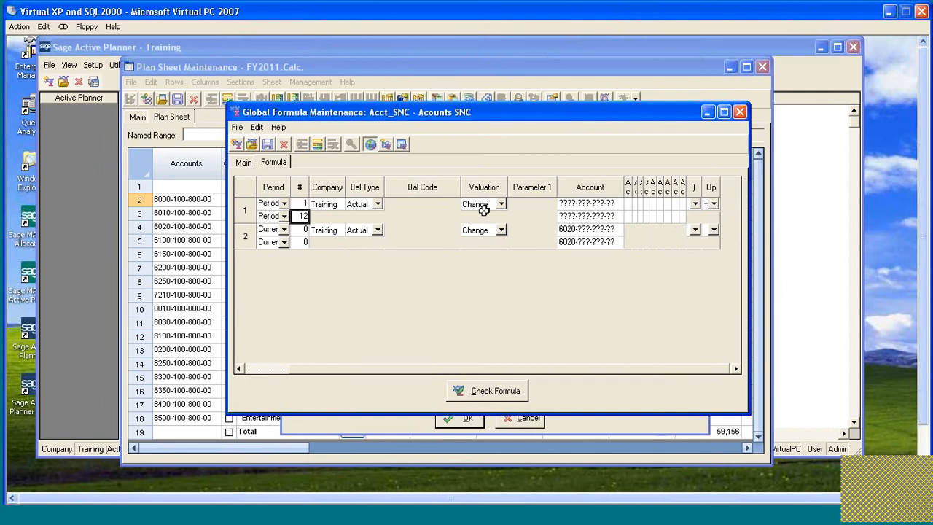
{"action": "left_click", "coordinate": [713, 204]}
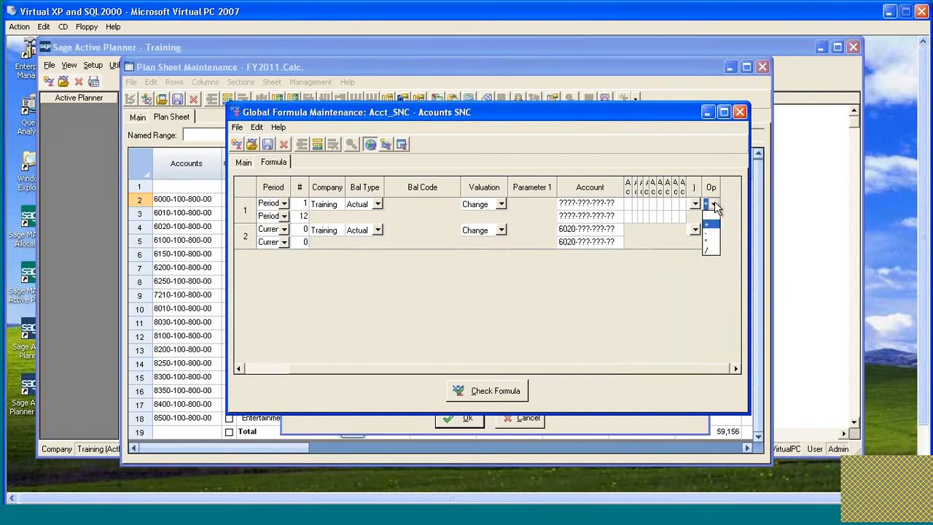
{"action": "left_click", "coordinate": [712, 251]}
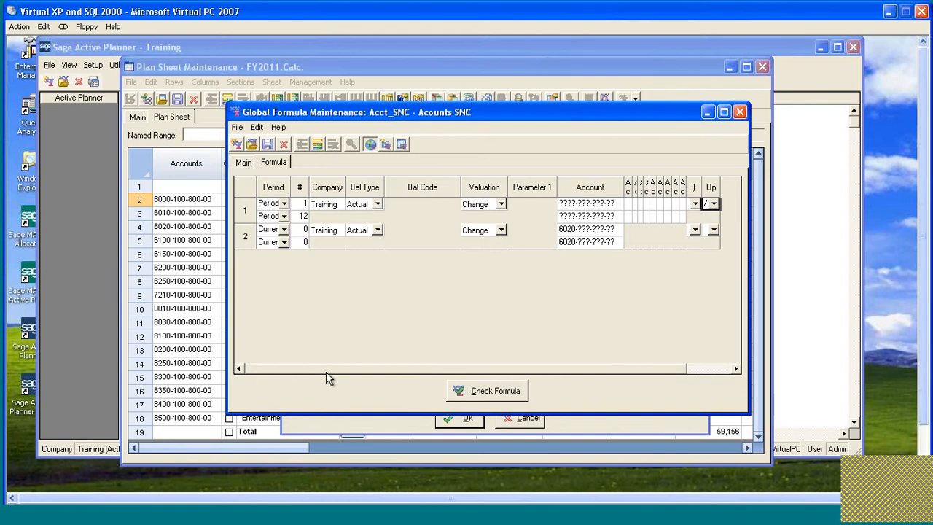
{"action": "left_click", "coordinate": [314, 229]}
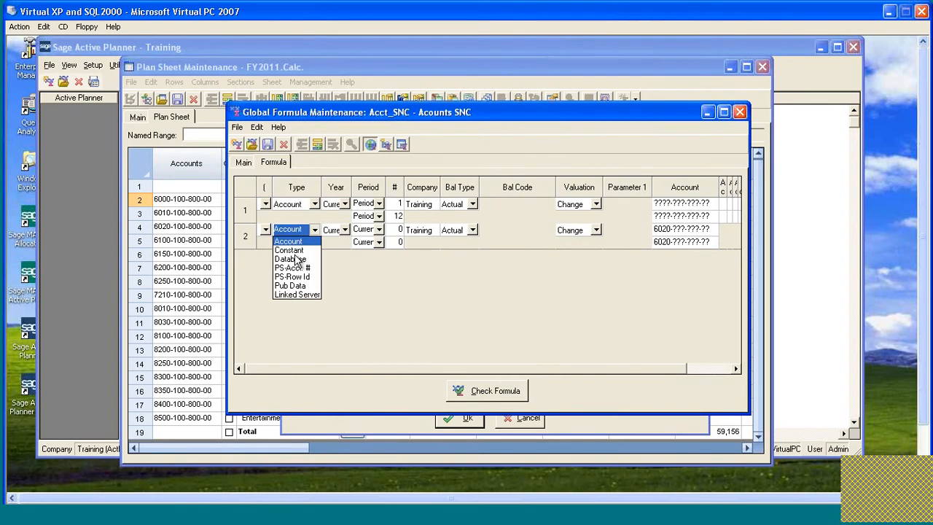
{"action": "left_click", "coordinate": [289, 250]}
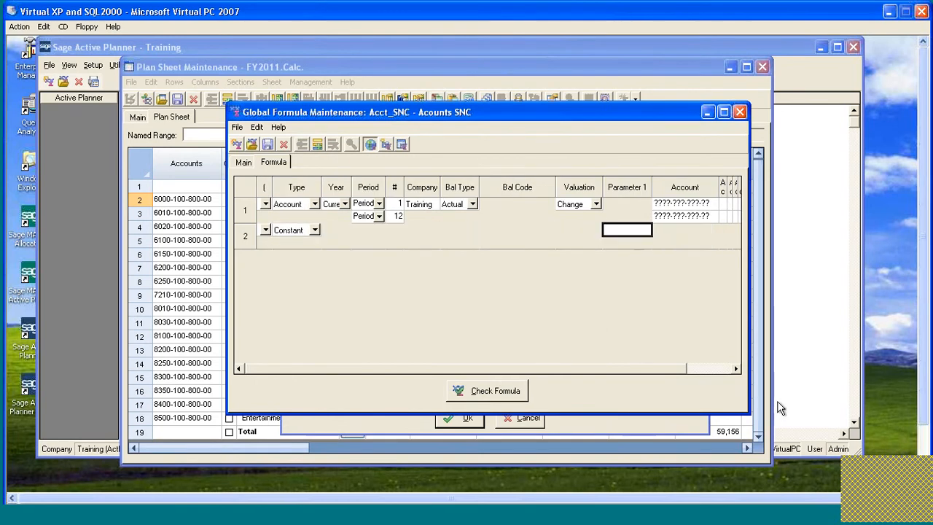
{"action": "type", "text": "12"}
{"action": "key", "text": "Return"}
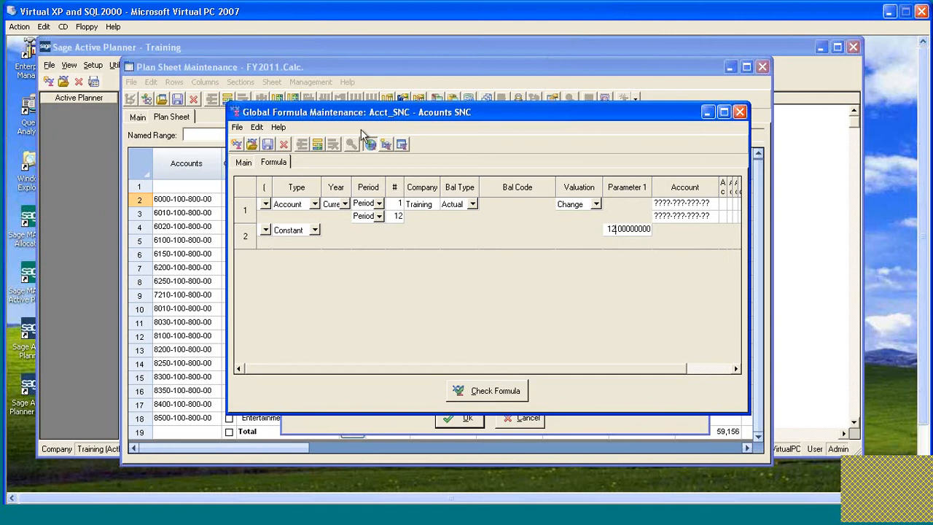
Change the formula key to Acct_AVG and the description to Accounts Average.
{"action": "left_click", "coordinate": [243, 163]}
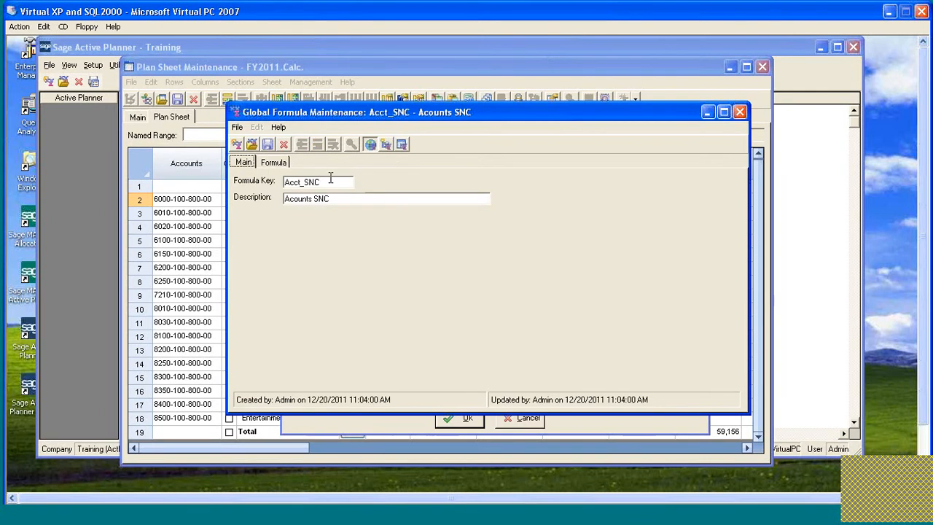
{"action": "left_click", "coordinate": [331, 181]}
{"action": "key", "text": "BackSpace"}
{"action": "key", "text": "BackSpace"}
{"action": "type", "text": "AVG"}
{"action": "type", "text": "c"}
{"action": "left_click", "coordinate": [403, 198]}
{"action": "key", "text": "BackSpace"}
{"action": "key", "text": "BackSpace"}
{"action": "key", "text": "BackSpace"}
{"action": "key", "text": "BackSpace"}
{"action": "type", "text": "Average"}
Save the Acct_AVG formula as a new record and apply it to the row's PriorActual calculation.
{"action": "left_click_drag", "start_coordinate": [583, 123], "coordinate": [585, 120]}
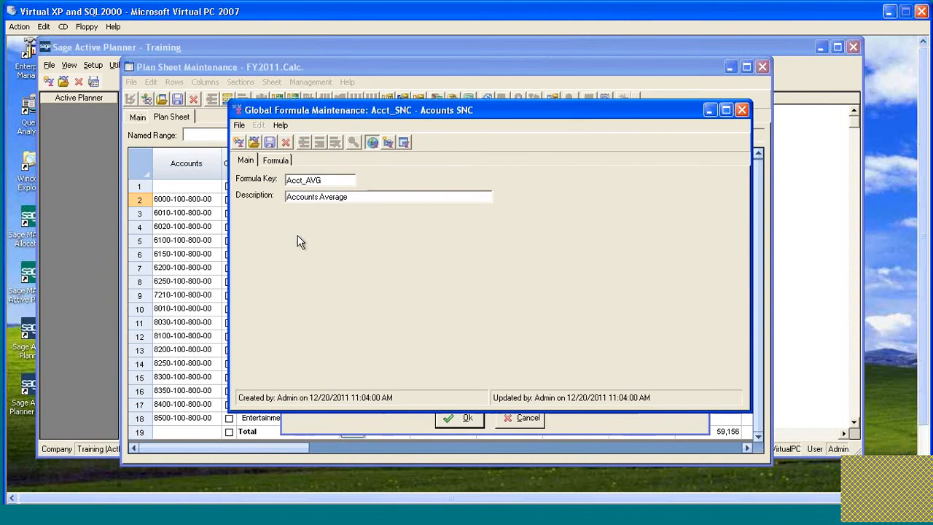
{"action": "left_click", "coordinate": [269, 143]}
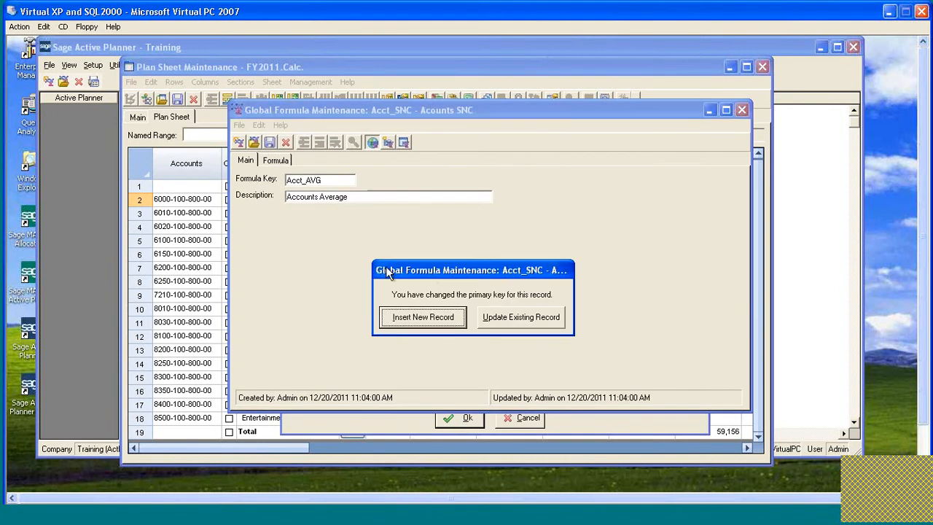
{"action": "left_click", "coordinate": [428, 317]}
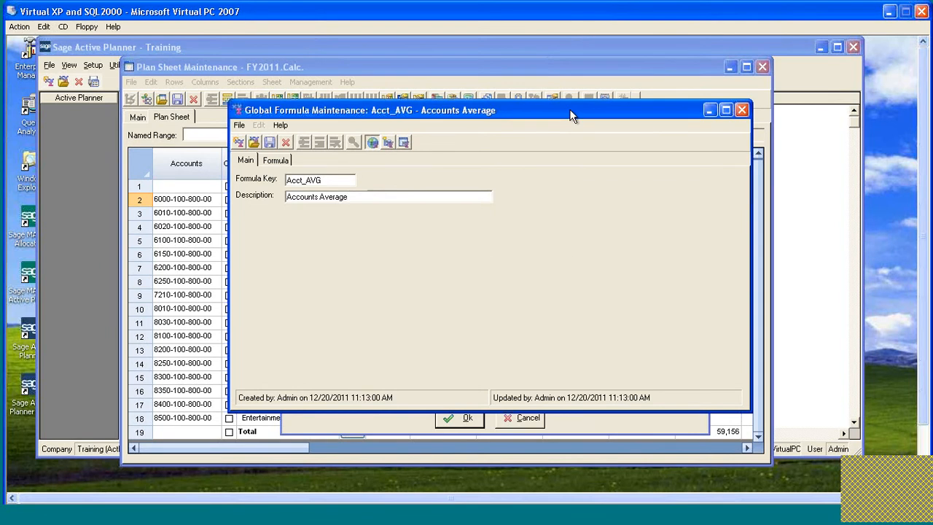
{"action": "left_click_drag", "start_coordinate": [569, 109], "coordinate": [549, 98]}
{"action": "left_click", "coordinate": [720, 98]}
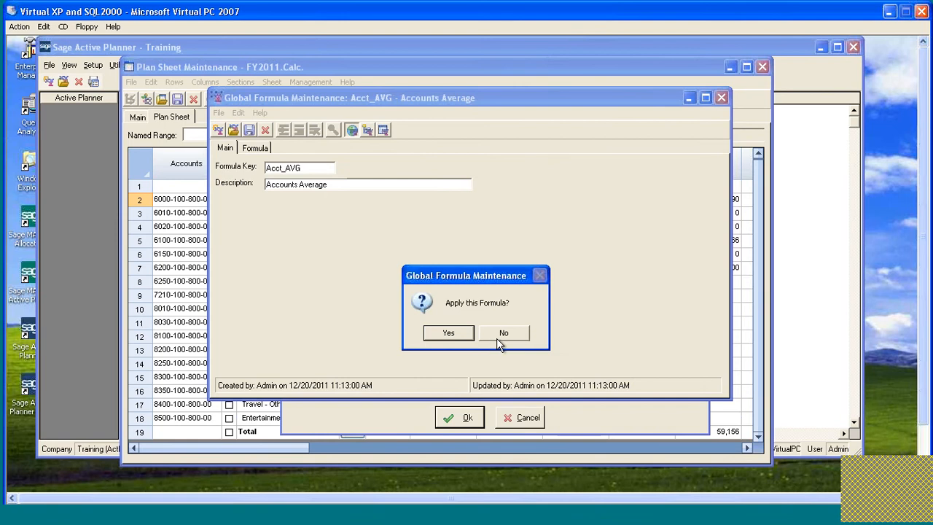
{"action": "left_click", "coordinate": [448, 333]}
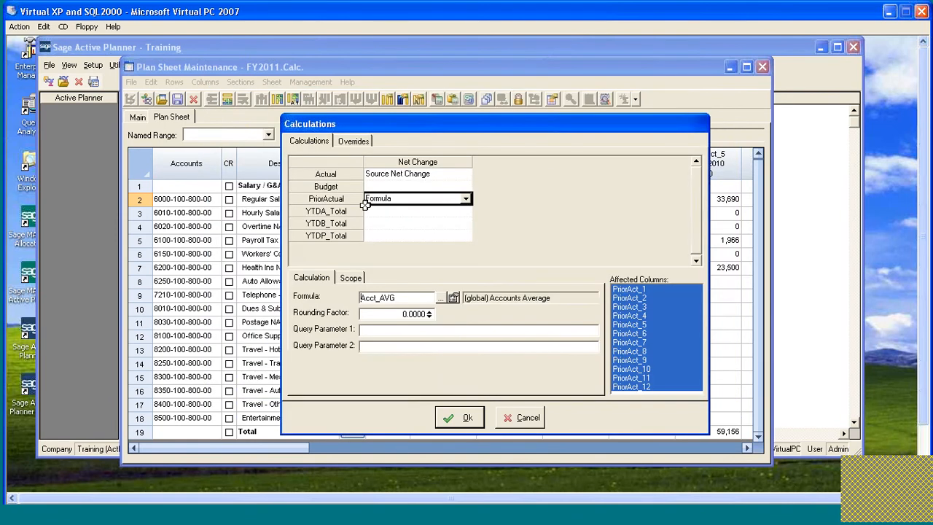
{"action": "left_click", "coordinate": [459, 421]}
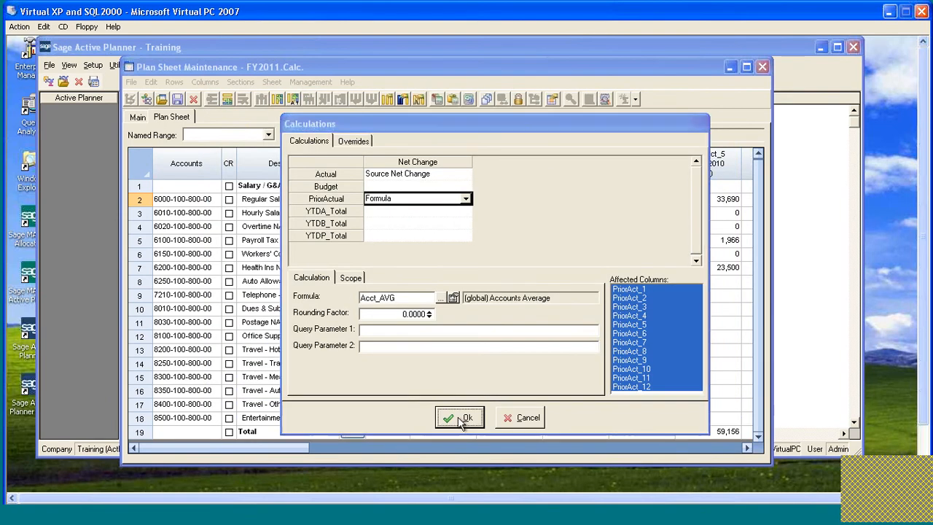
Refresh the calculations of the Regular Salaries row for PriorAct_1 through PriorAct_3 and look over the refreshed cells.
{"action": "left_click", "coordinate": [456, 199]}
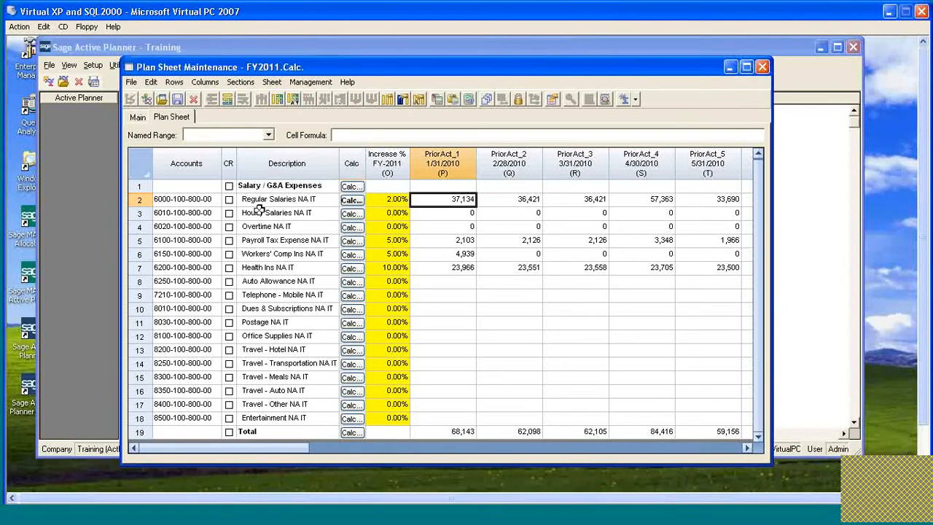
{"action": "left_click_drag", "start_coordinate": [456, 201], "coordinate": [585, 203]}
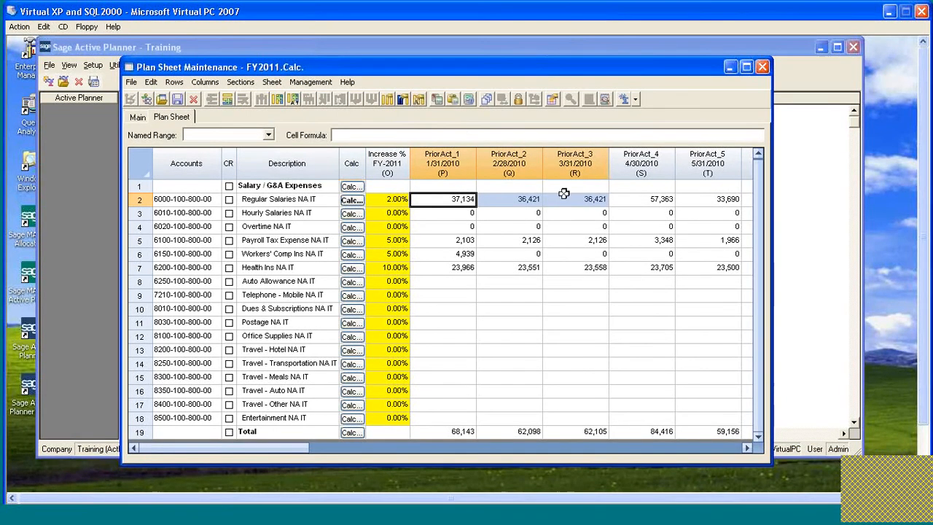
{"action": "left_click", "coordinate": [469, 100]}
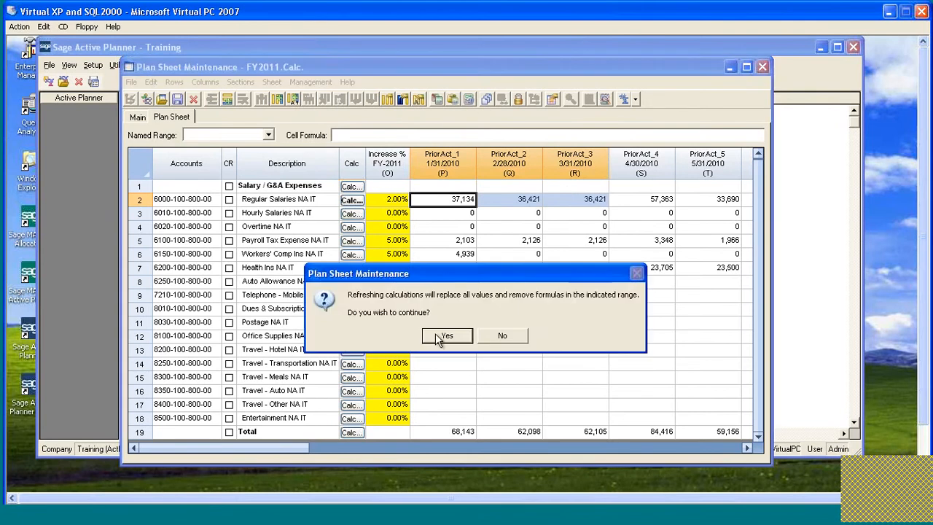
{"action": "left_click", "coordinate": [443, 334]}
{"action": "left_click", "coordinate": [605, 416]}
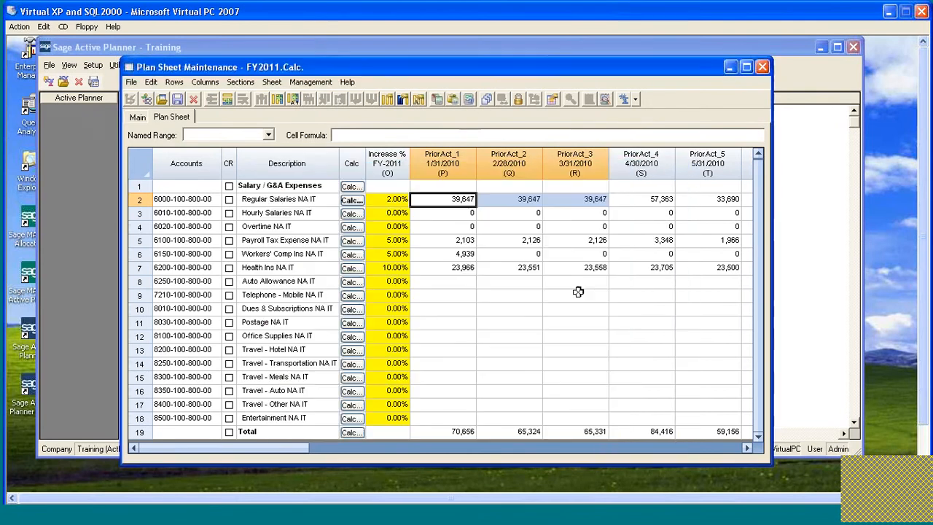
{"action": "left_click", "coordinate": [509, 202]}
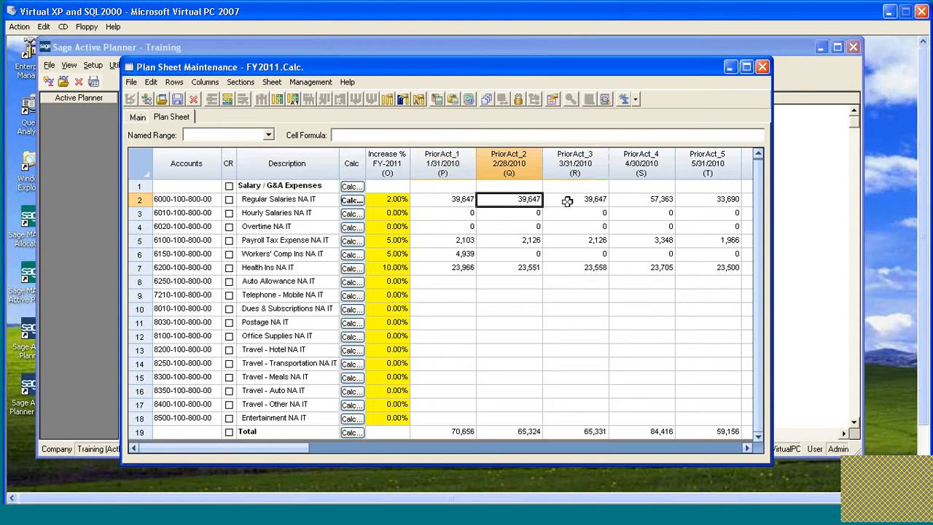
{"action": "left_click", "coordinate": [550, 202]}
{"action": "left_click", "coordinate": [509, 202]}
{"action": "left_click", "coordinate": [447, 201]}
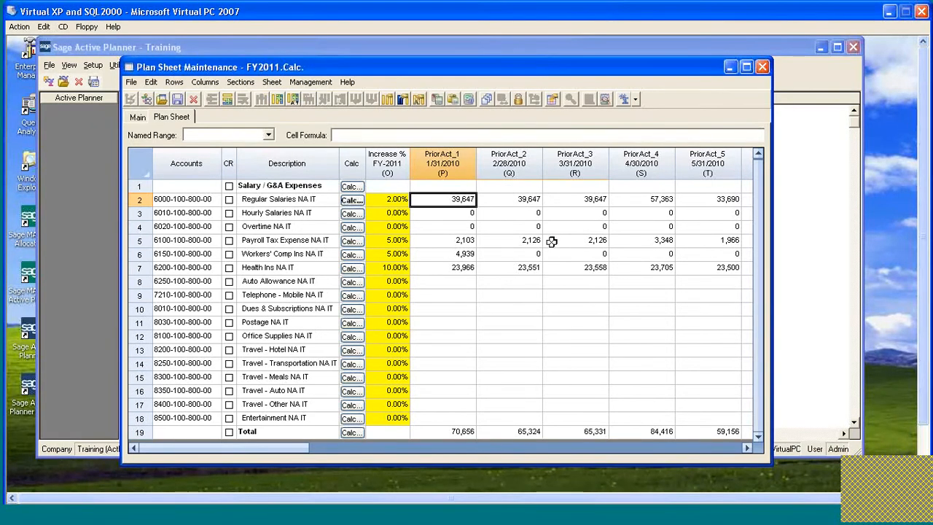
Check the Regular Salaries row's PriorActual calculation and copy the row's calculations to rows 3 through 18.
{"action": "left_click", "coordinate": [353, 200]}
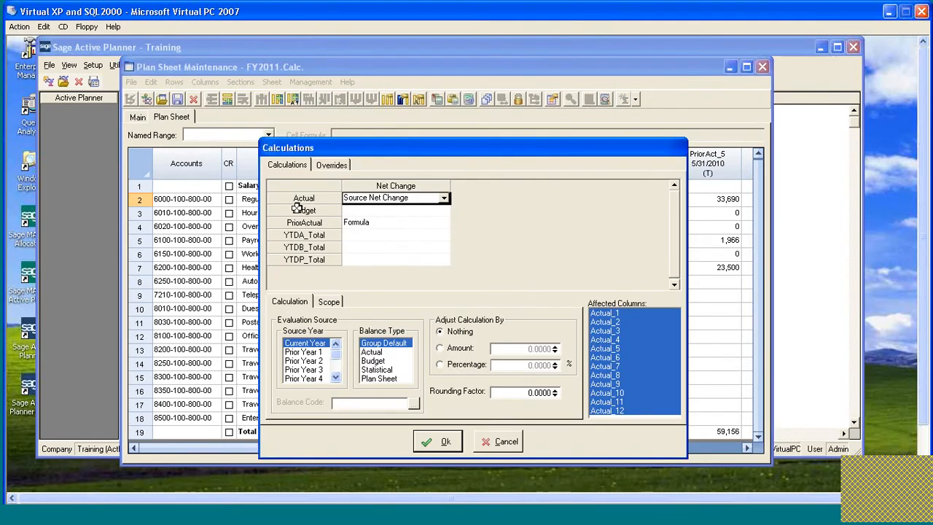
{"action": "left_click_drag", "start_coordinate": [419, 146], "coordinate": [420, 139]}
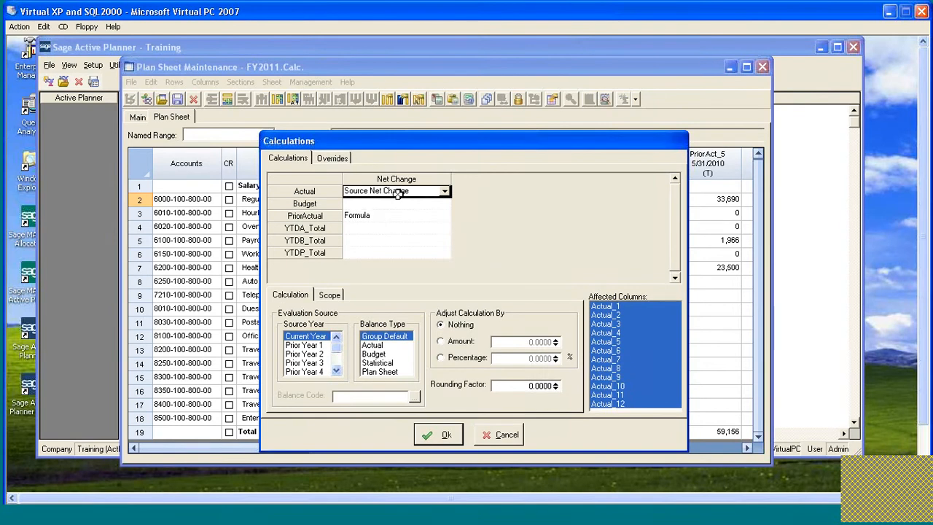
{"action": "left_click", "coordinate": [388, 215]}
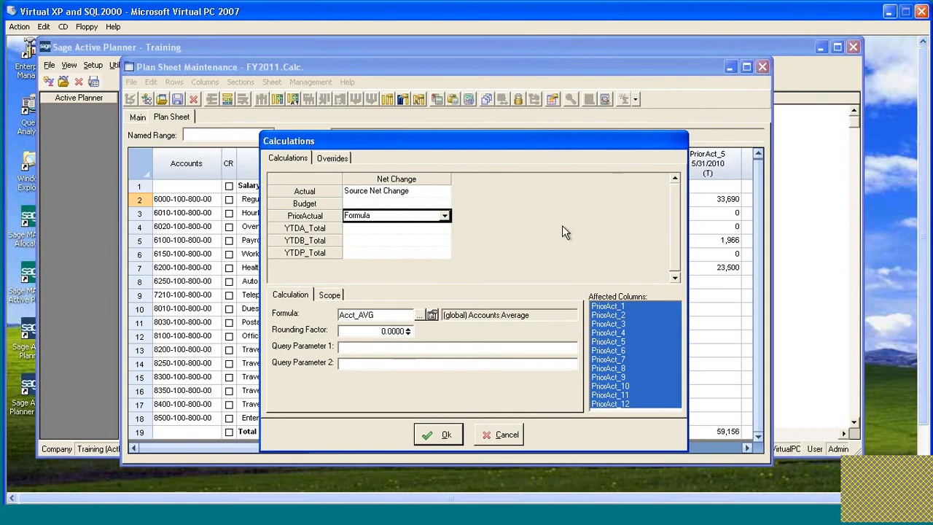
{"action": "left_click", "coordinate": [440, 436]}
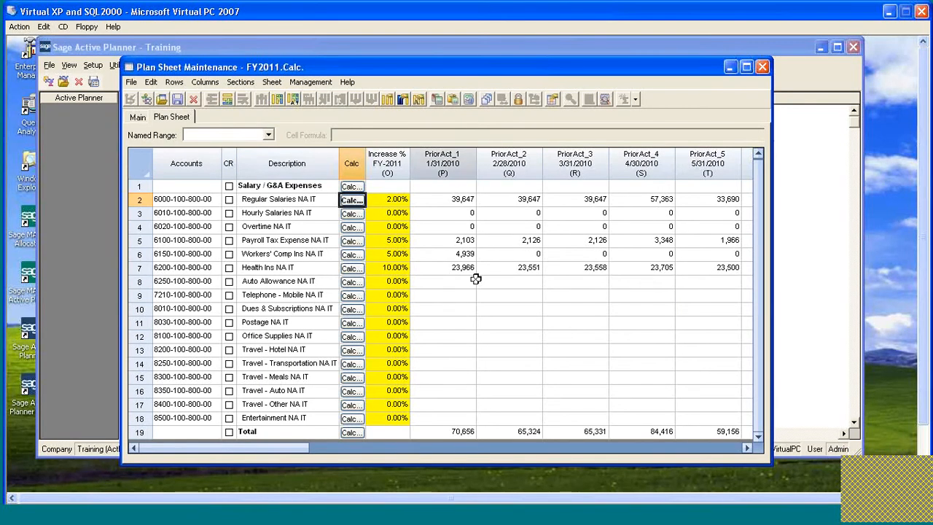
{"action": "left_click_drag", "start_coordinate": [519, 211], "coordinate": [514, 417]}
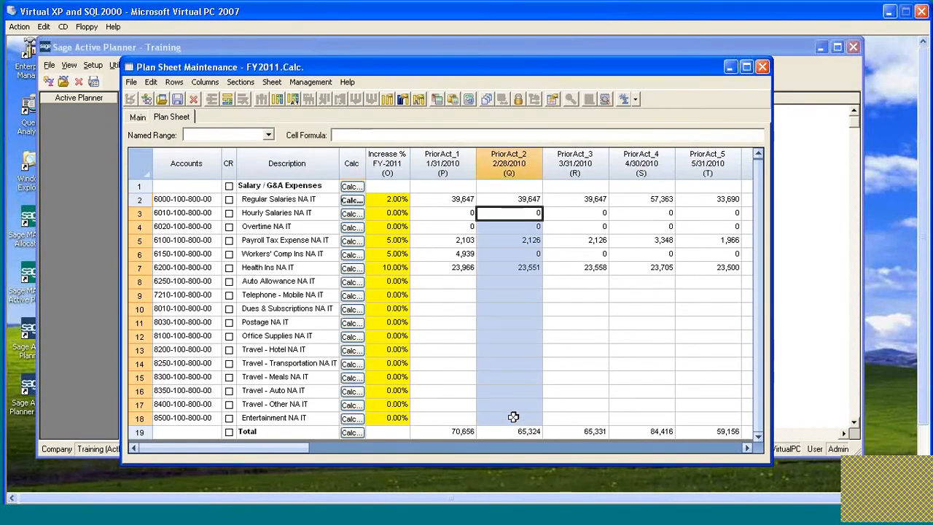
{"action": "left_click", "coordinate": [454, 98]}
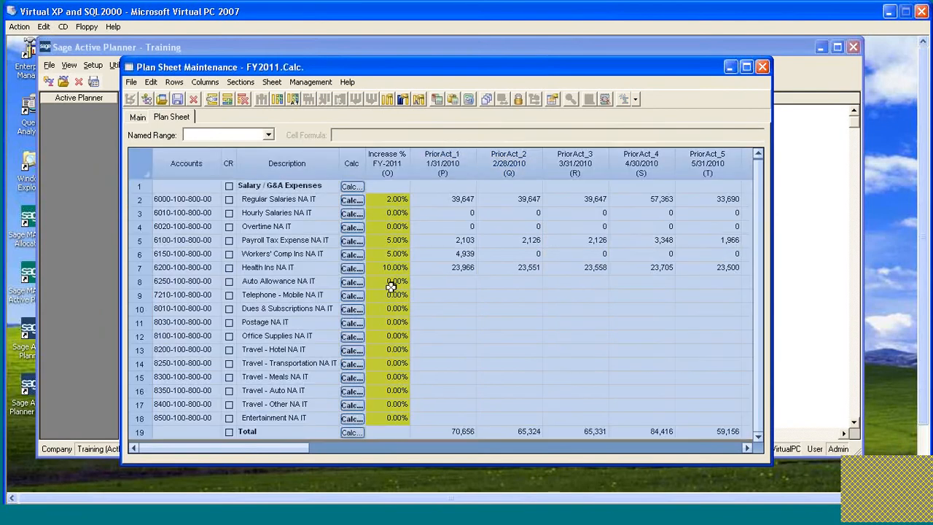
Refresh the calculations across the whole plan sheet and check the Regular Salaries prior-actual months.
{"action": "left_click", "coordinate": [467, 99]}
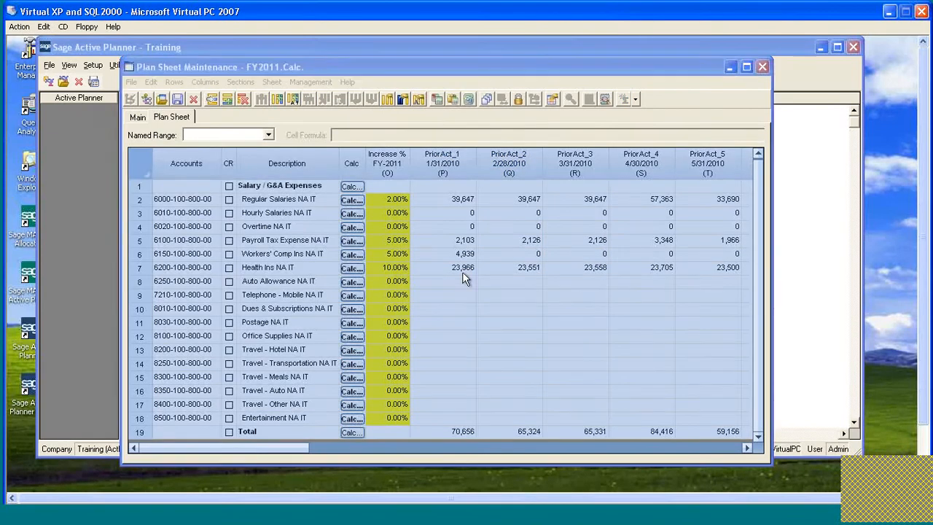
{"action": "left_click", "coordinate": [451, 335]}
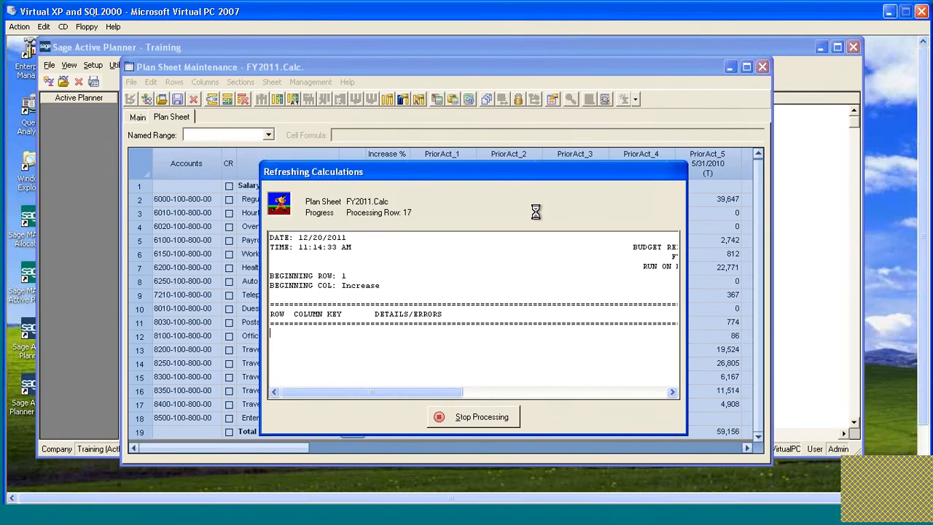
{"action": "left_click", "coordinate": [602, 417]}
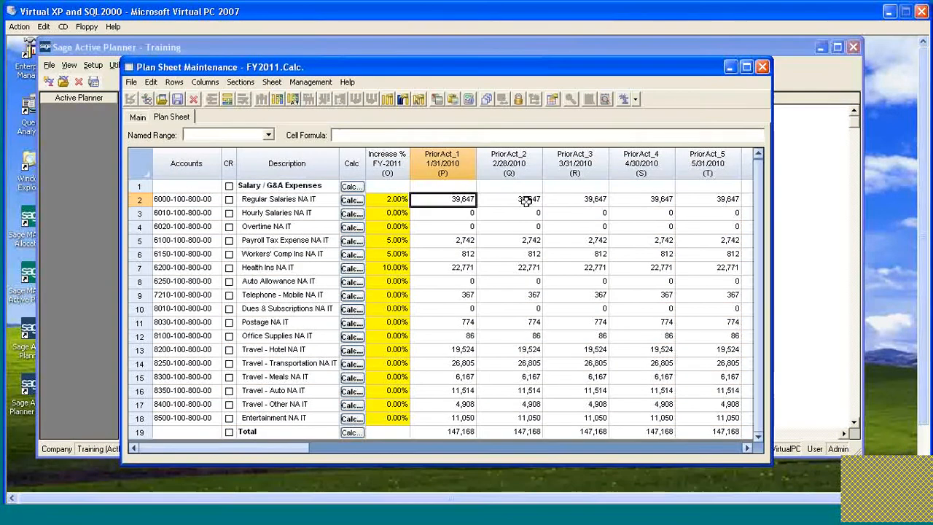
{"action": "left_click", "coordinate": [527, 199]}
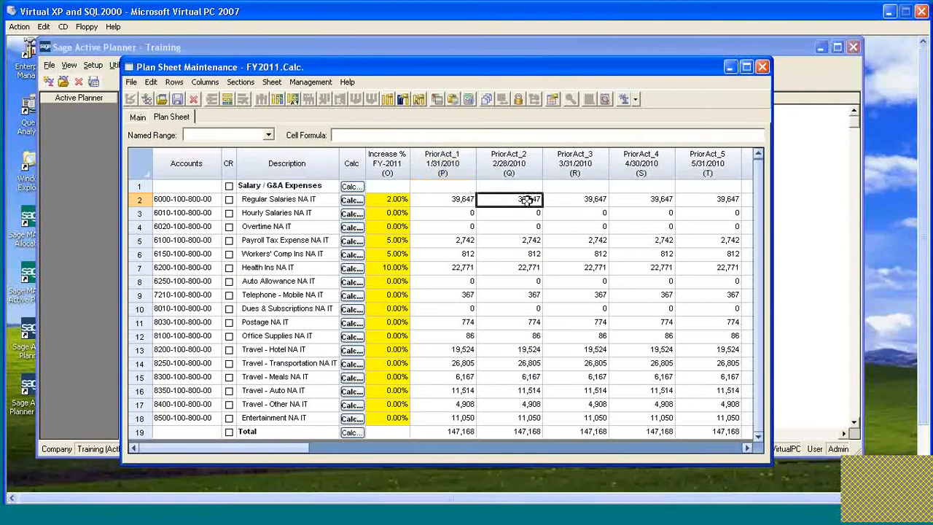
{"action": "left_click", "coordinate": [585, 199]}
{"action": "left_click", "coordinate": [662, 201]}
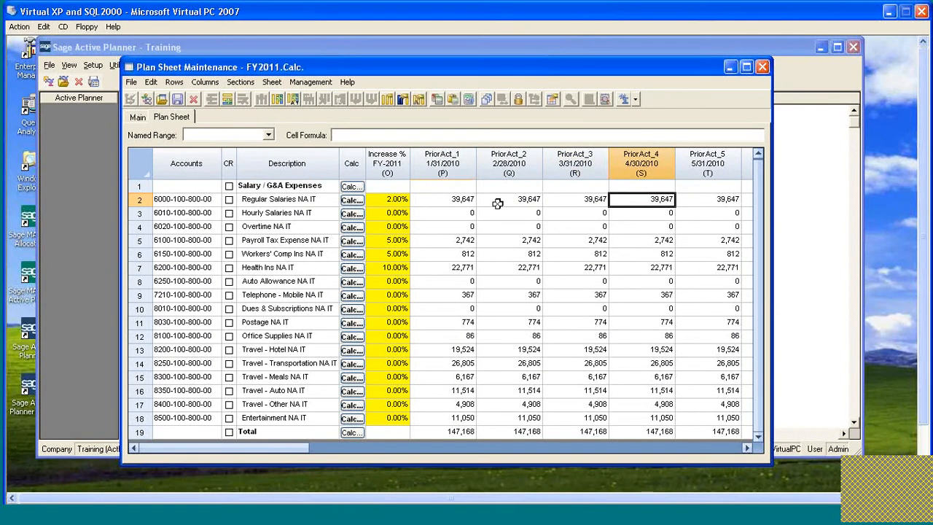
Check the Regular Salaries prior-actual months and the YTD_PriorAct cells of Regular Salaries, Payroll Tax Expense and Health Ins.
{"action": "left_click", "coordinate": [458, 198]}
{"action": "key", "text": "Right"}
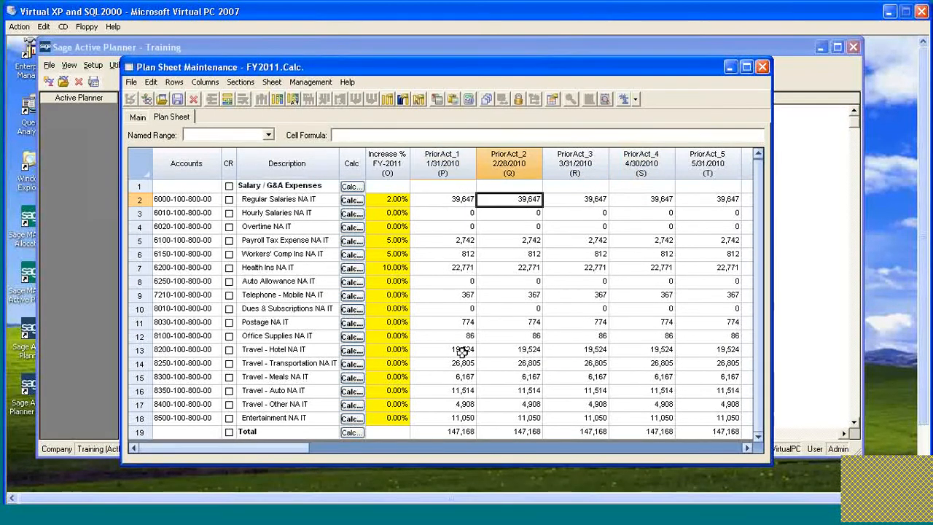
{"action": "left_click_drag", "start_coordinate": [262, 445], "coordinate": [465, 438]}
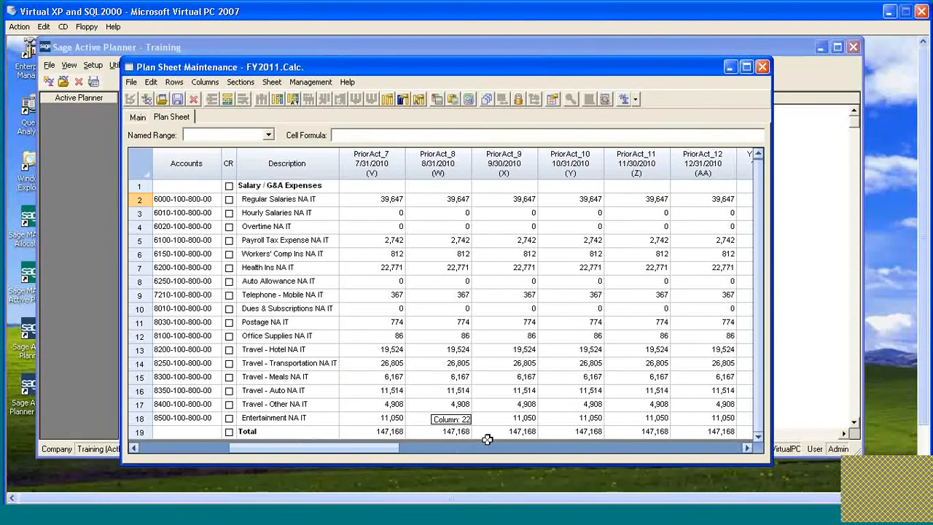
{"action": "left_click", "coordinate": [613, 449]}
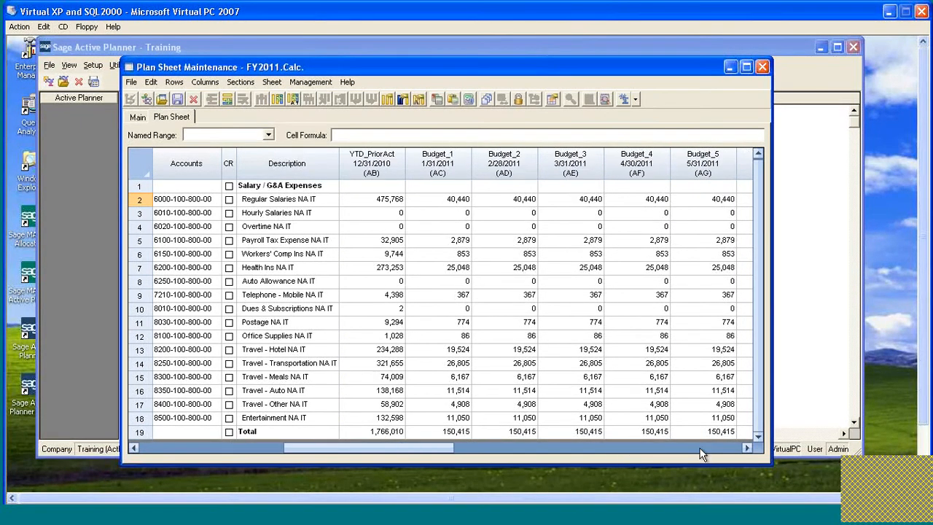
{"action": "left_click", "coordinate": [384, 198]}
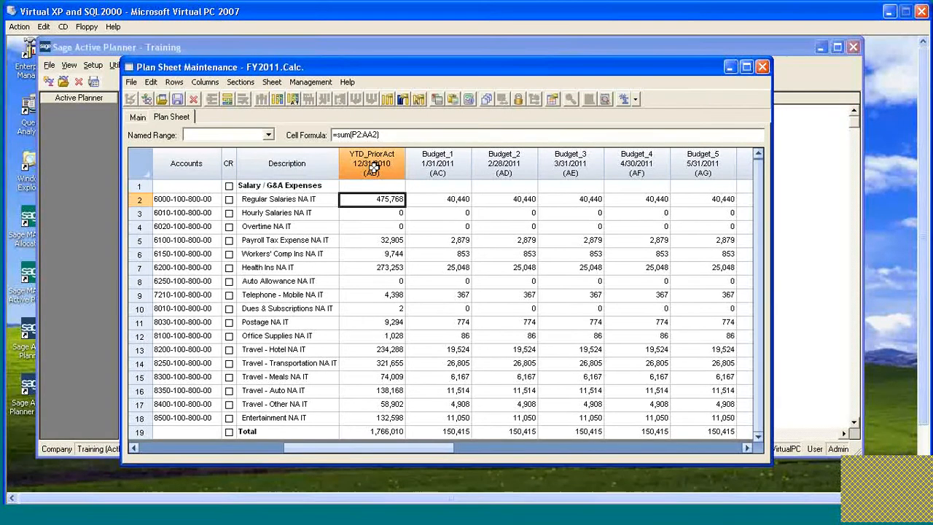
{"action": "left_click", "coordinate": [384, 240]}
{"action": "left_click", "coordinate": [380, 266]}
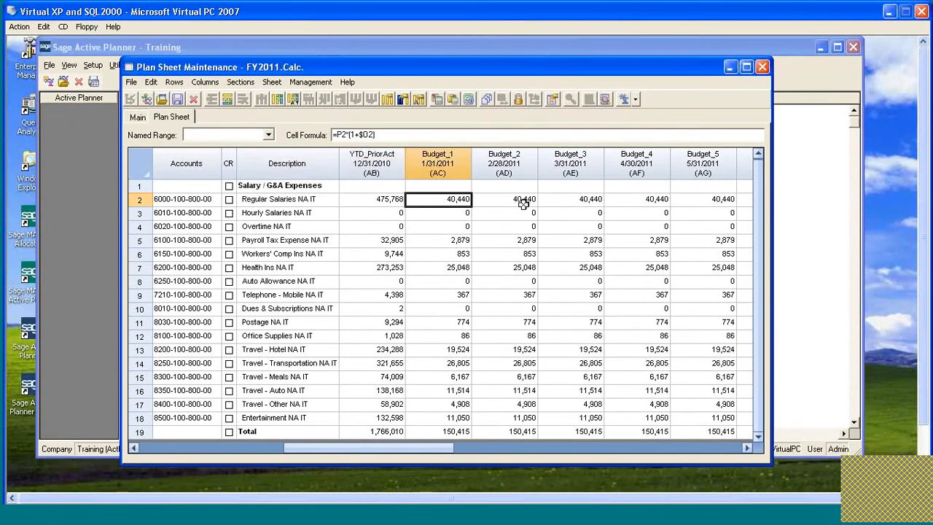
Inspect the cell formulas of the Regular Salaries row for Budget_1 through Budget_4.
{"action": "left_click", "coordinate": [449, 204]}
{"action": "left_click", "coordinate": [522, 202]}
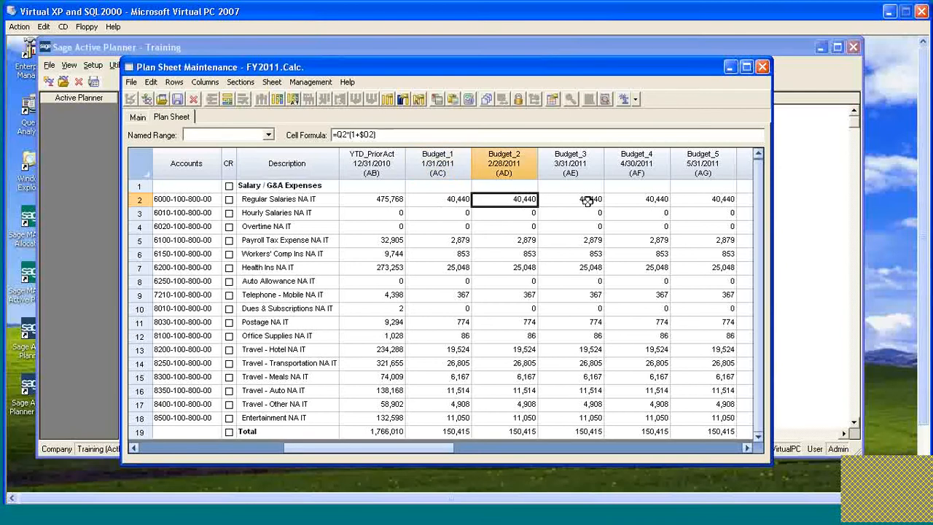
{"action": "left_click", "coordinate": [588, 199]}
{"action": "left_click", "coordinate": [655, 200]}
{"action": "left_click", "coordinate": [529, 201]}
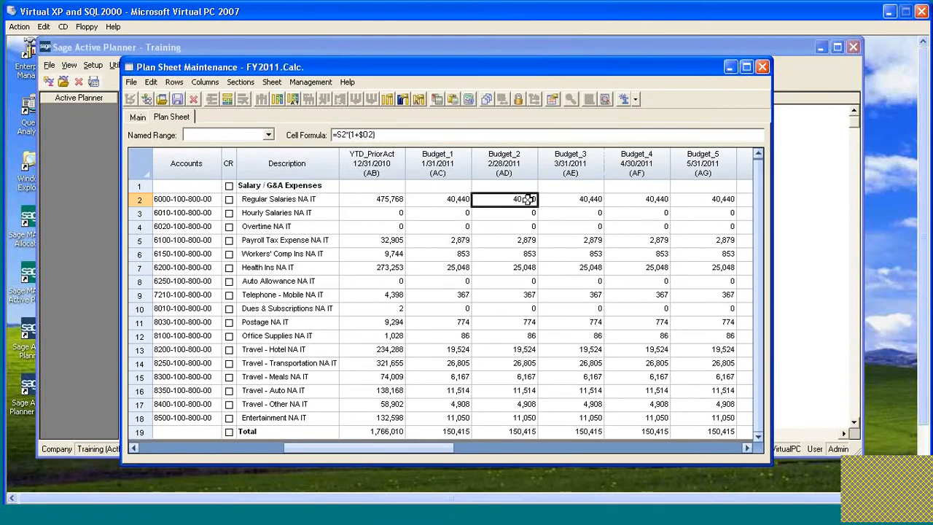
{"action": "left_click", "coordinate": [450, 205]}
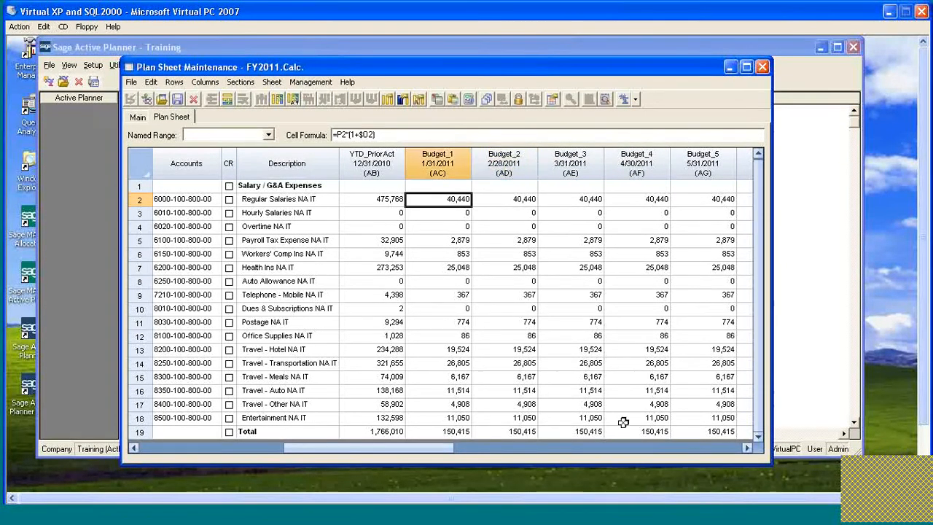
Examine the YTD_Budget formulas and the monthly Actual cells in the Regular Salaries and Payroll Tax Expense rows.
{"action": "left_click_drag", "start_coordinate": [419, 452], "coordinate": [636, 457]}
{"action": "left_click", "coordinate": [458, 202]}
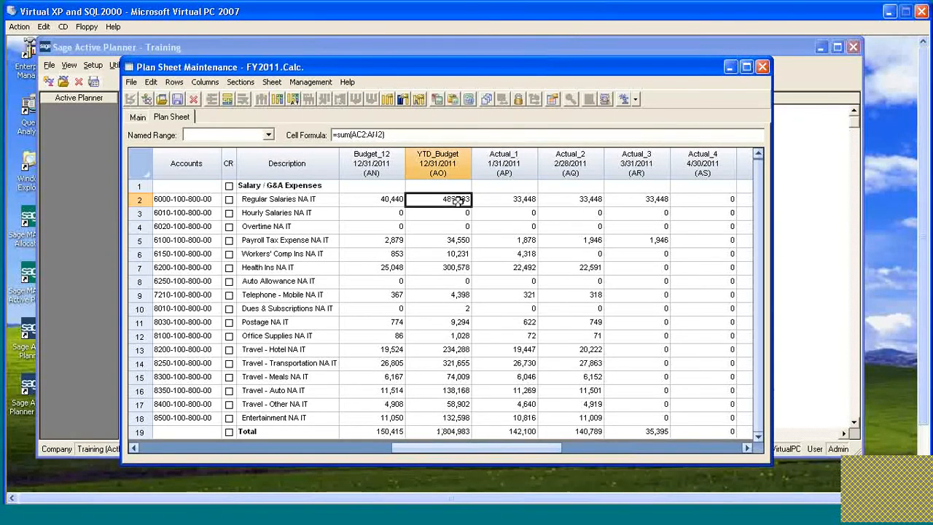
{"action": "left_click", "coordinate": [518, 200]}
{"action": "left_click", "coordinate": [577, 198]}
{"action": "left_click", "coordinate": [635, 198]}
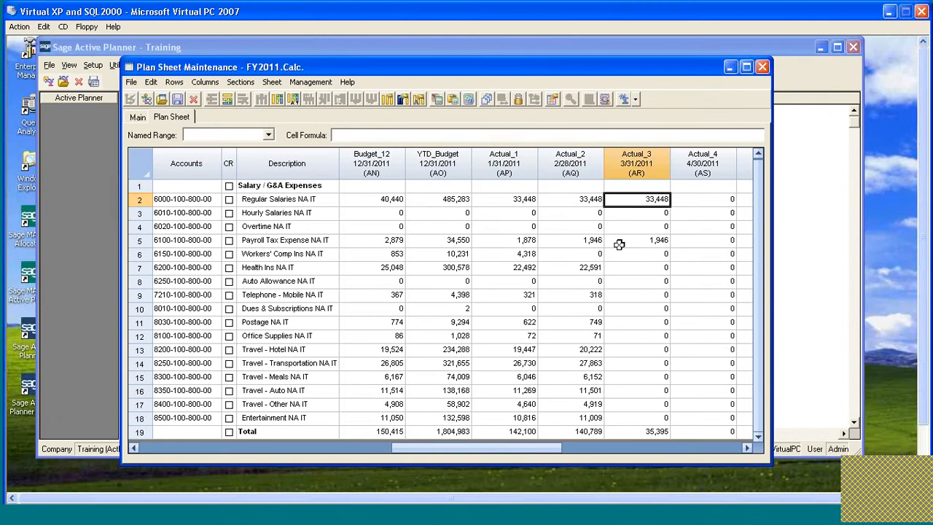
{"action": "left_click", "coordinate": [593, 241]}
{"action": "left_click", "coordinate": [528, 241]}
{"action": "left_click", "coordinate": [458, 241]}
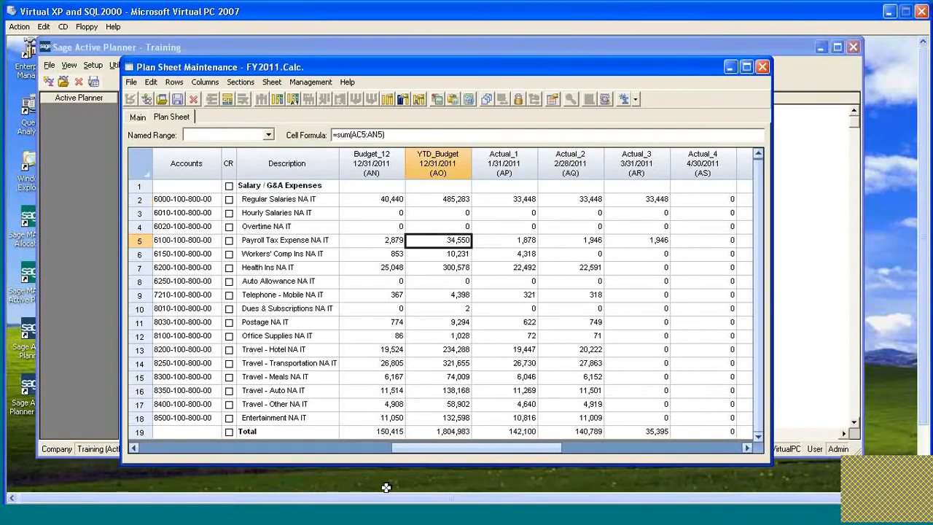
Review the FY-2011 increase percentages for Regular and Hourly Salaries and the Regular Salaries, Payroll Tax Expense and Workers' Comp Ins rows.
{"action": "left_click_drag", "start_coordinate": [457, 447], "coordinate": [204, 450]}
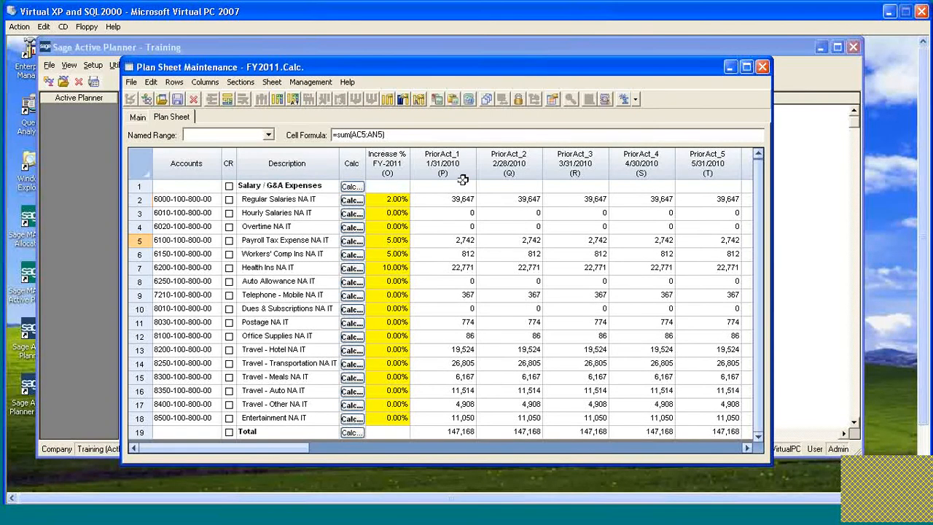
{"action": "left_click", "coordinate": [397, 200]}
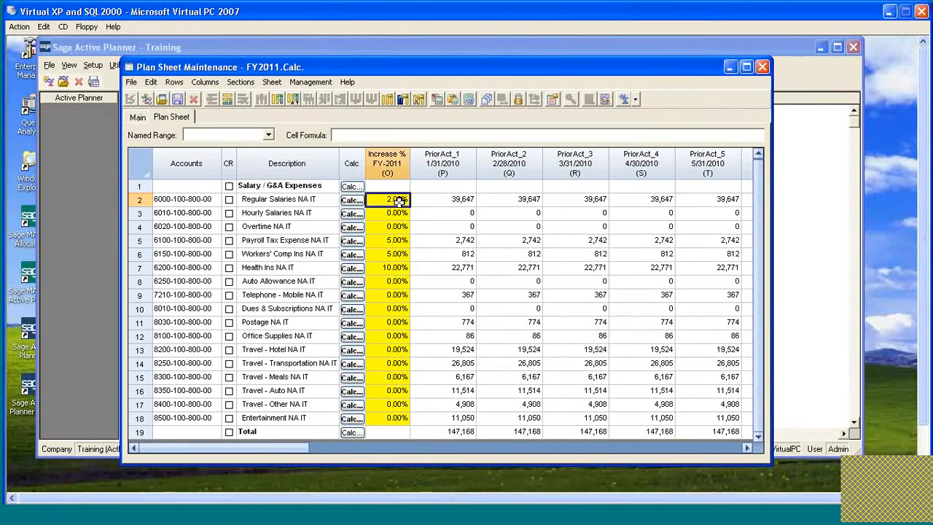
{"action": "left_click", "coordinate": [400, 213]}
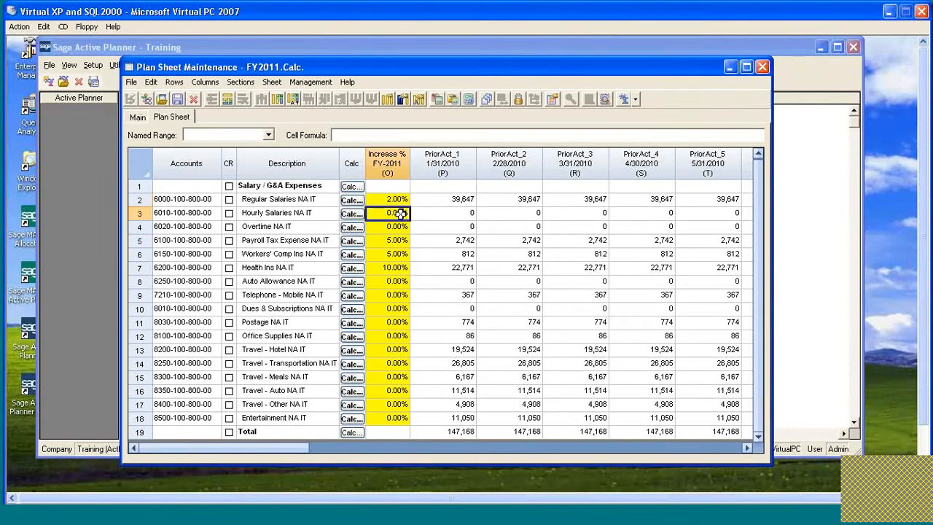
{"action": "left_click", "coordinate": [274, 199]}
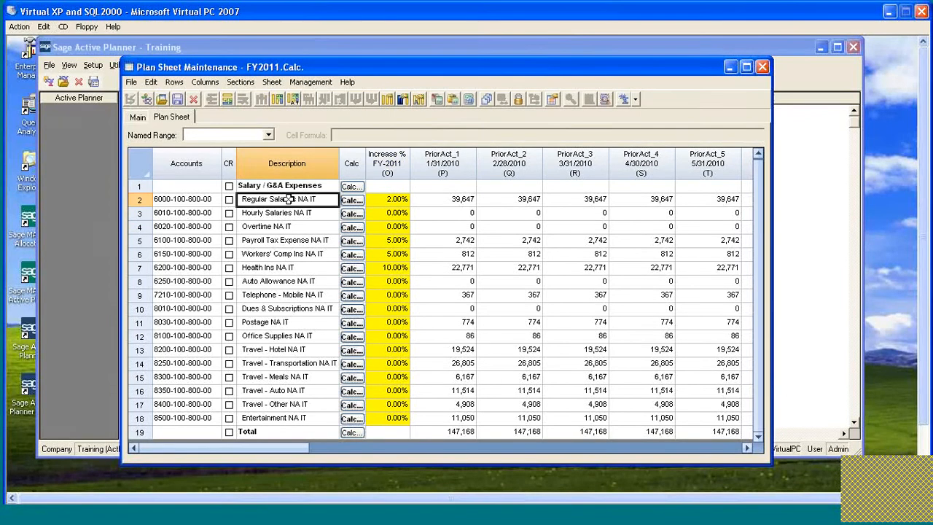
{"action": "left_click", "coordinate": [269, 241]}
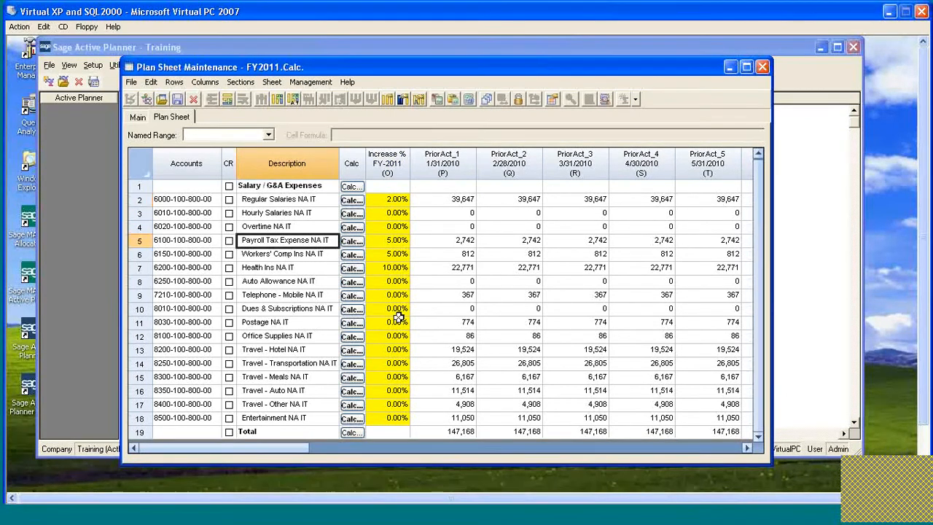
{"action": "left_click", "coordinate": [292, 251]}
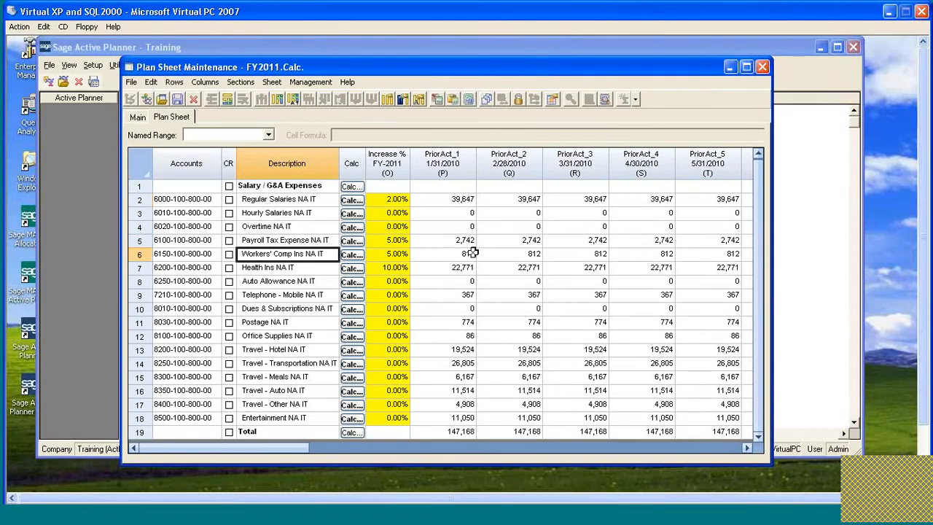